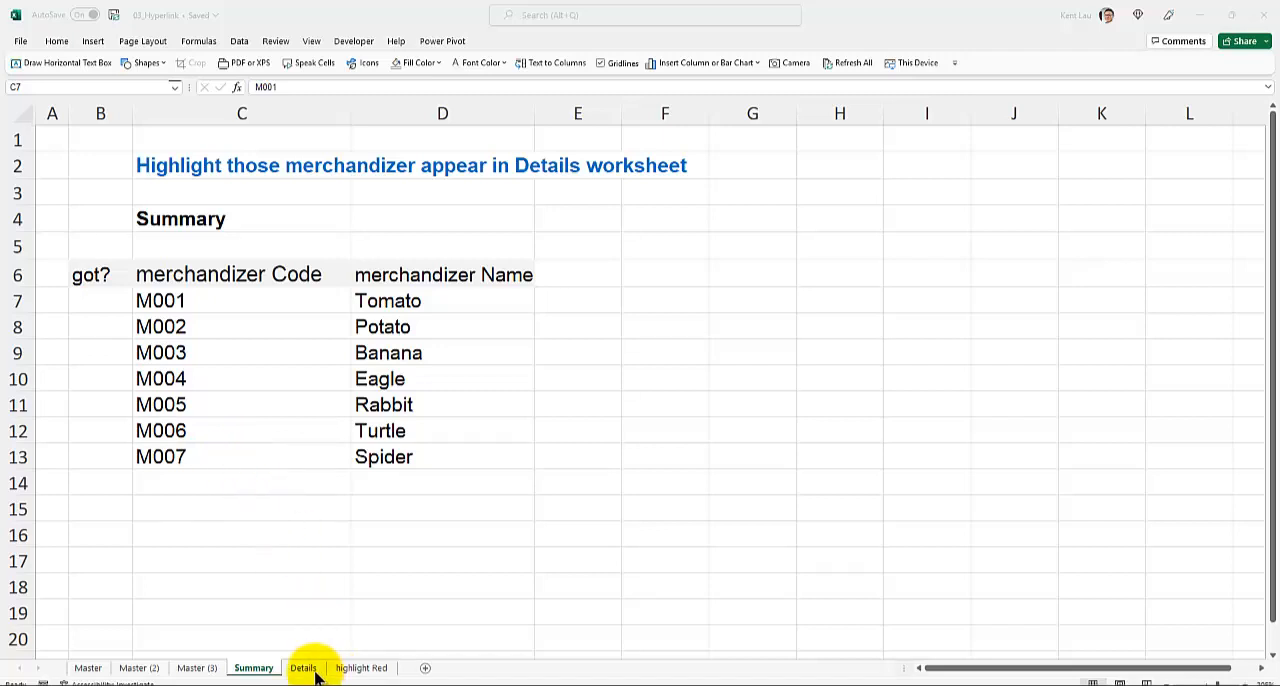
- Compare the merchandizer codes on the Summary worksheet with the codes in column B of the Details worksheet
left_click(198, 301)
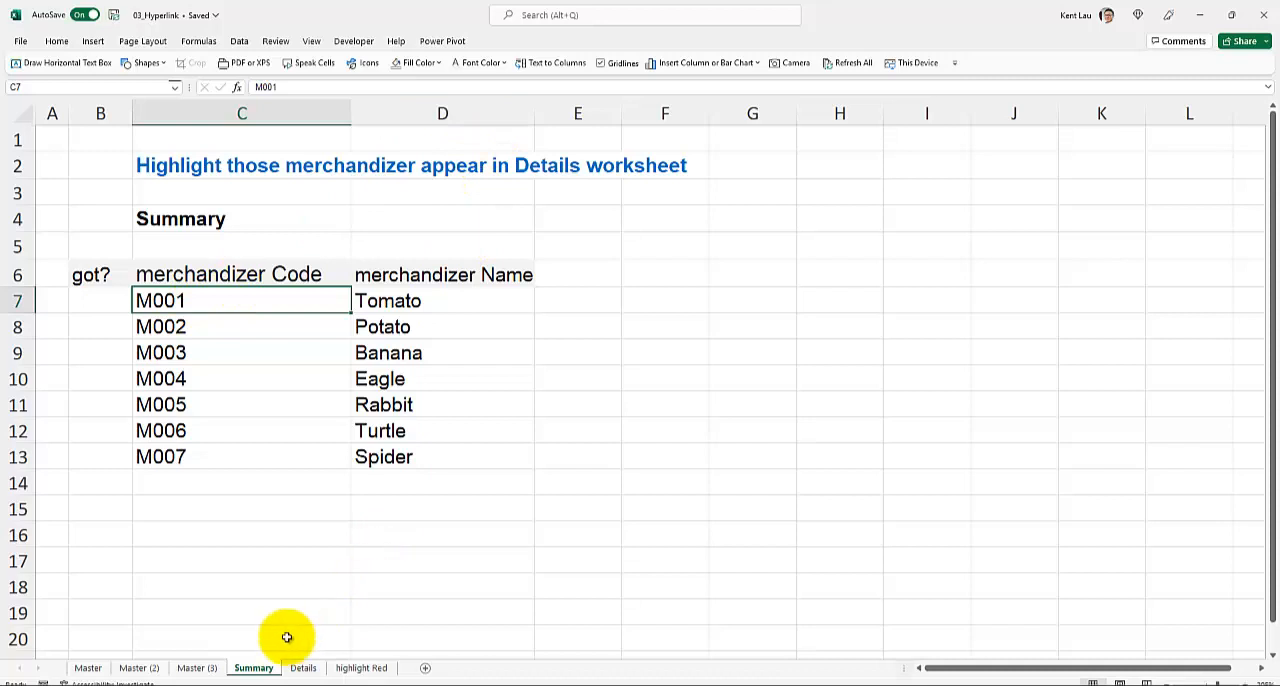
left_click(166, 215)
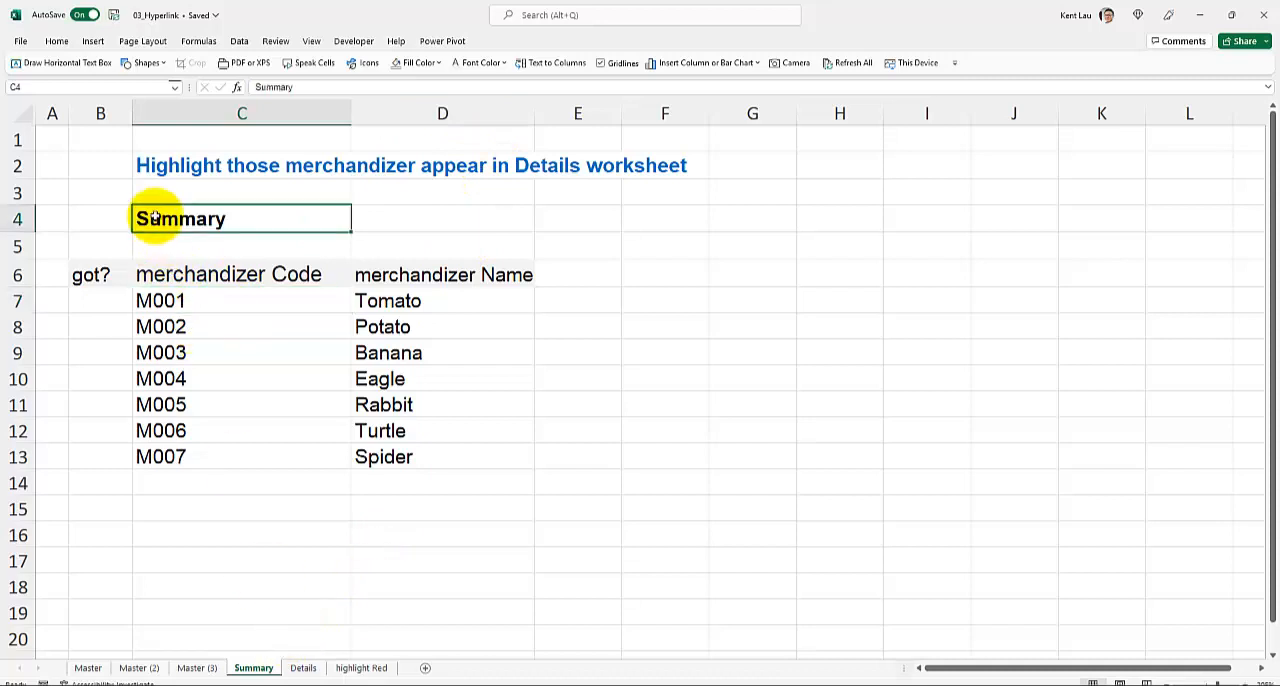
left_click(303, 667)
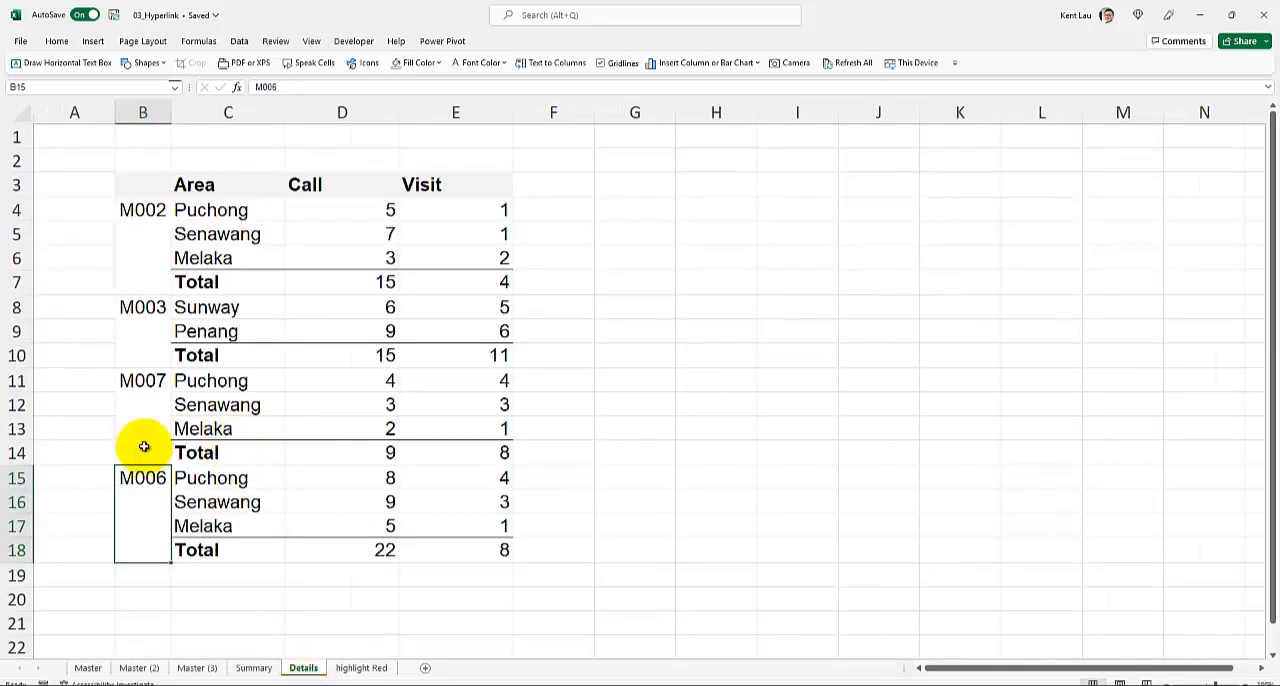
left_click(258, 670)
left_click(199, 310)
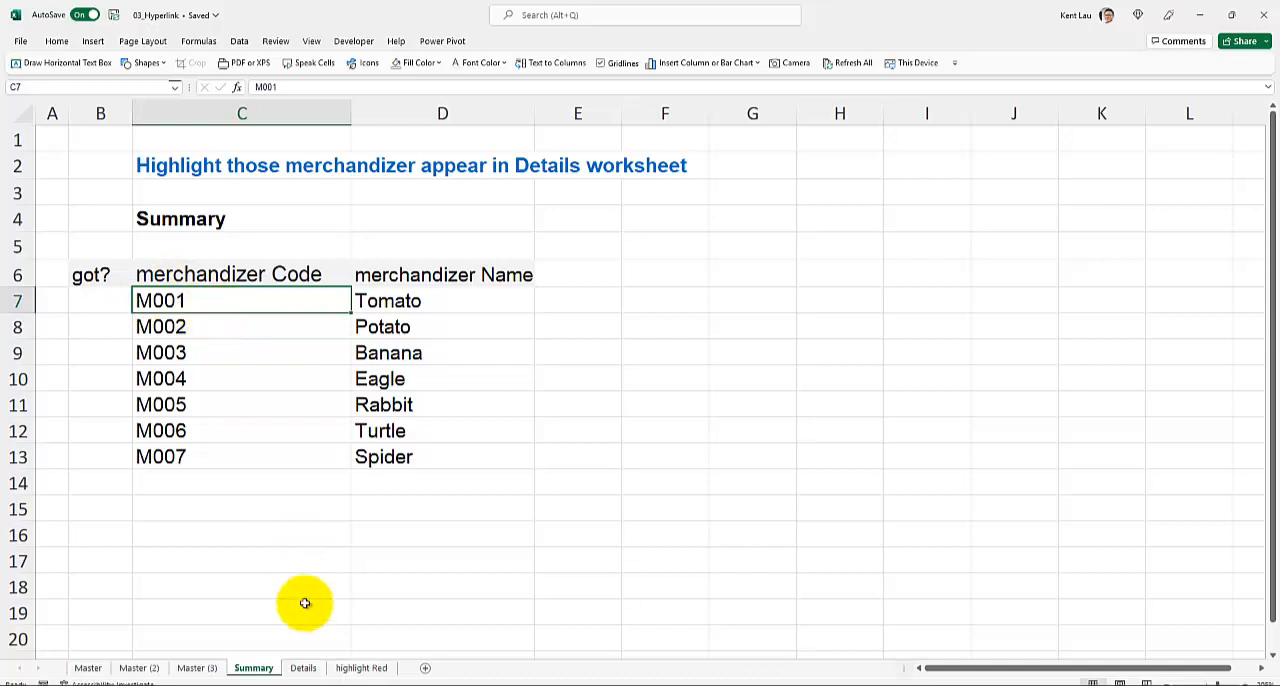
left_click(303, 670)
left_click(140, 212)
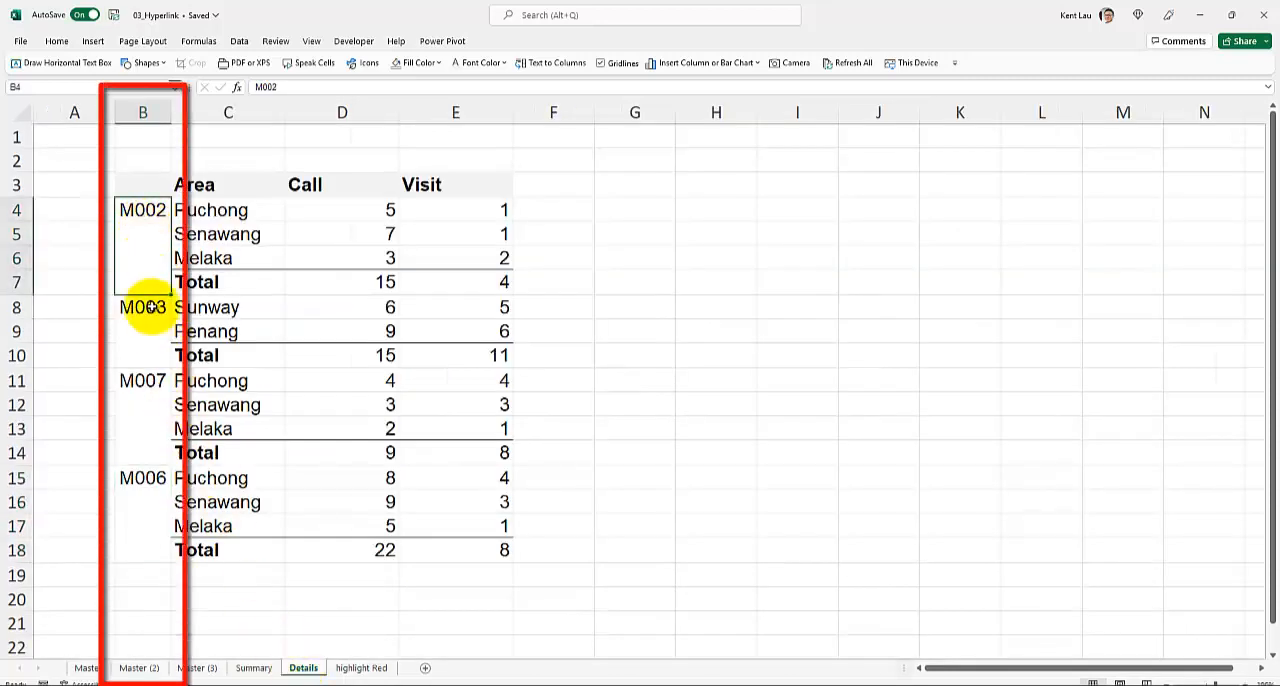
left_click_drag(148, 307, 149, 446)
left_click(149, 420)
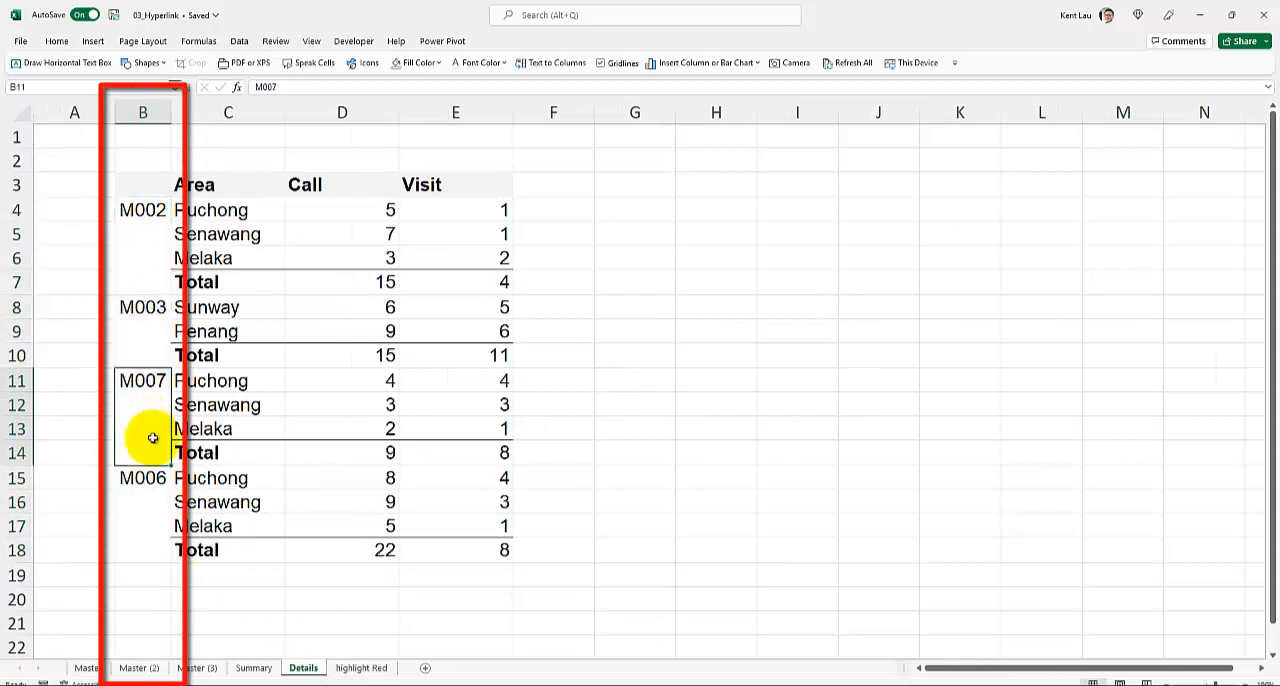
left_click(253, 668)
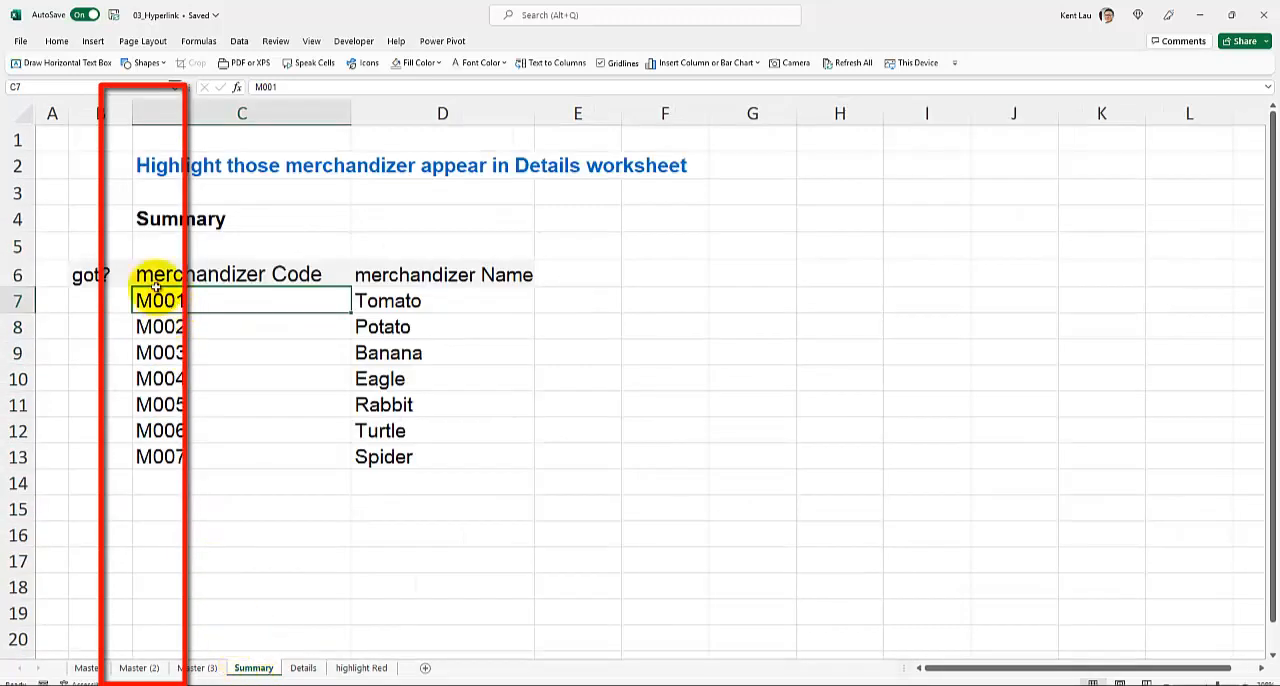
- Try a yellow fill on the M001 cell of the Summary worksheet and undo it
left_click(54, 41)
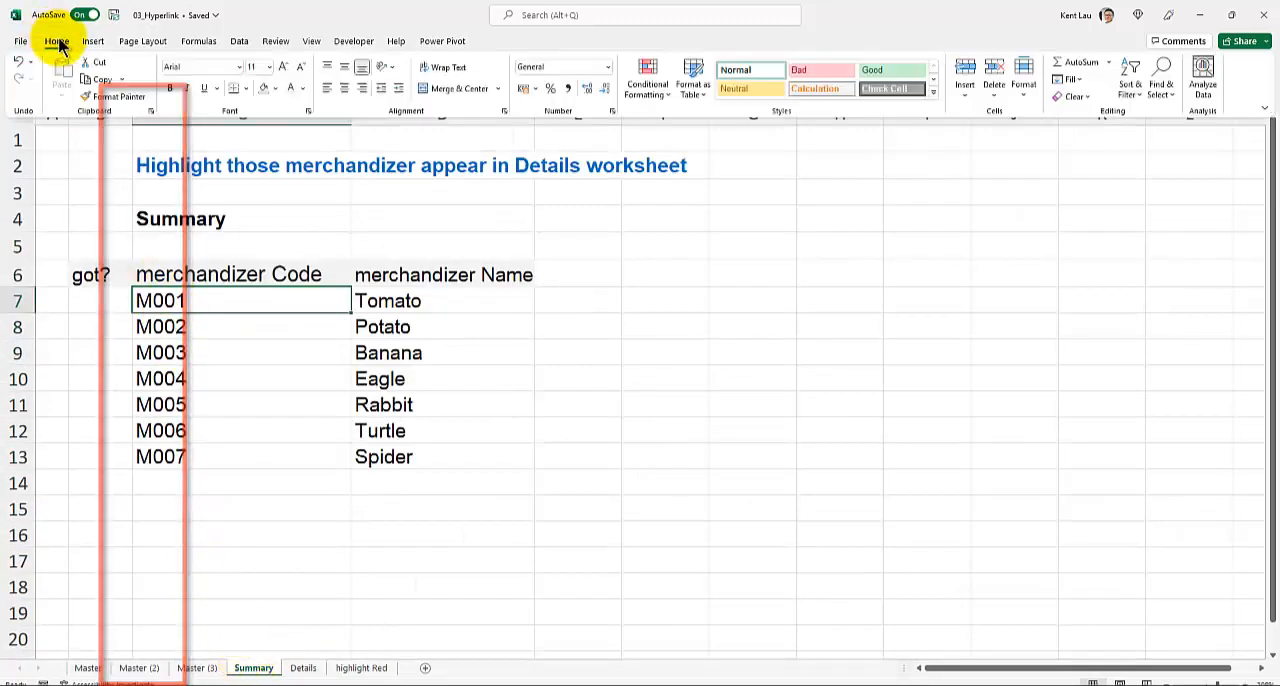
left_click(276, 88)
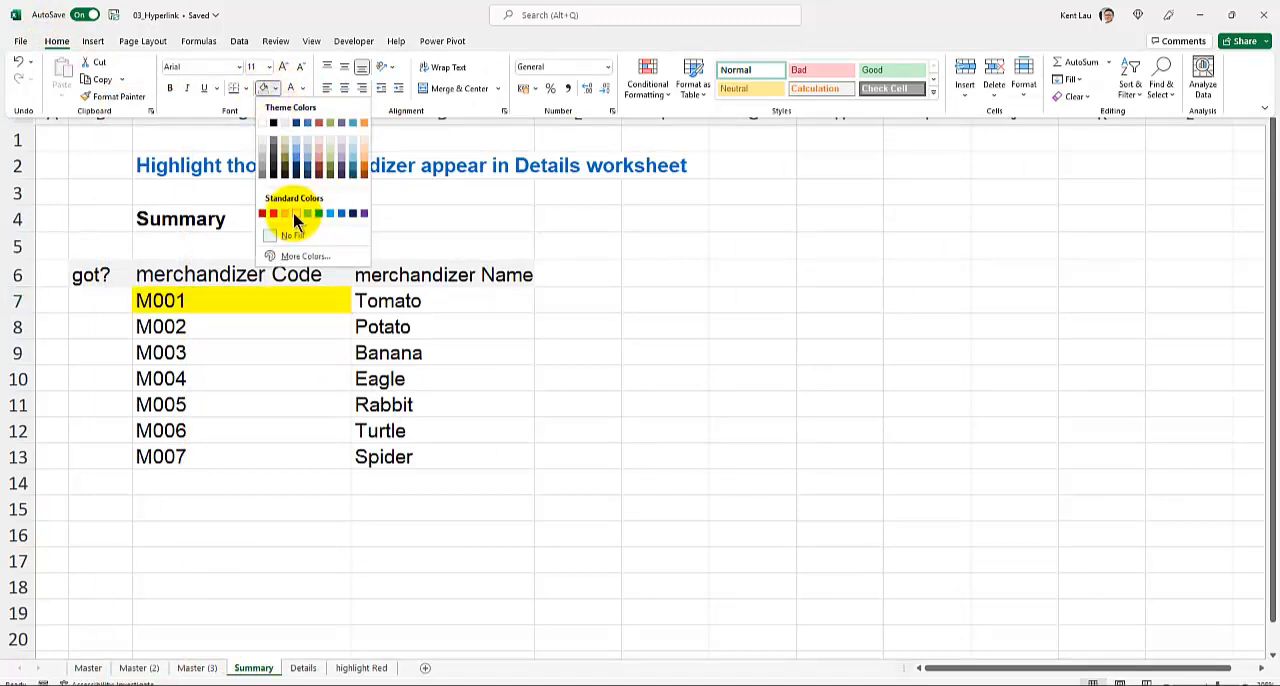
left_click(295, 214)
left_click(229, 379)
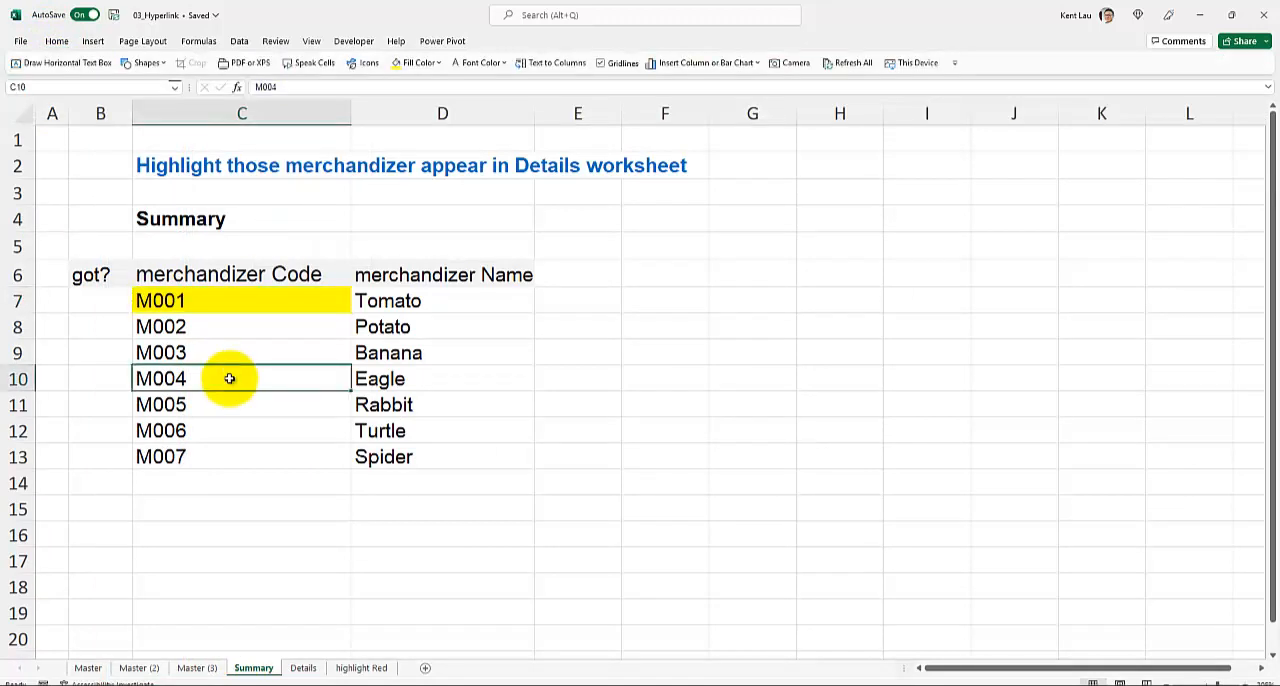
key("ctrl+z")
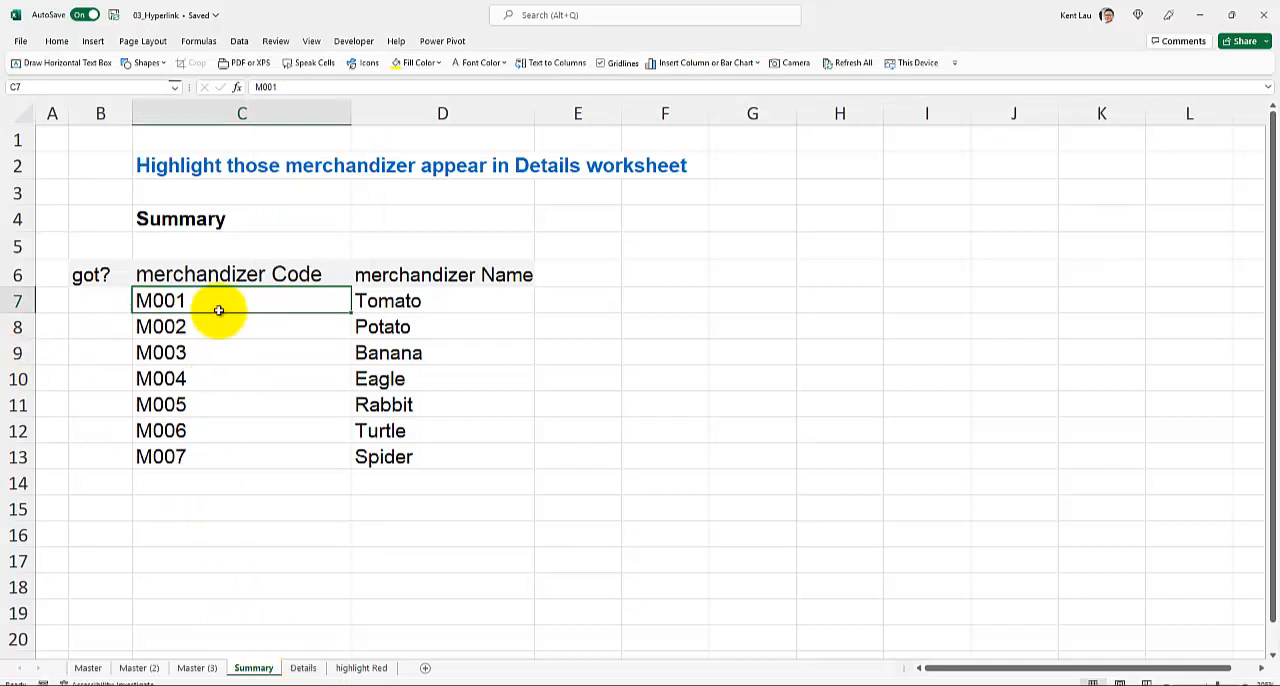
- Enter the formula =COUNTIF(Details!B:B,Summary!C7) in cell B7 under the "got?" heading and review it
left_click(119, 298)
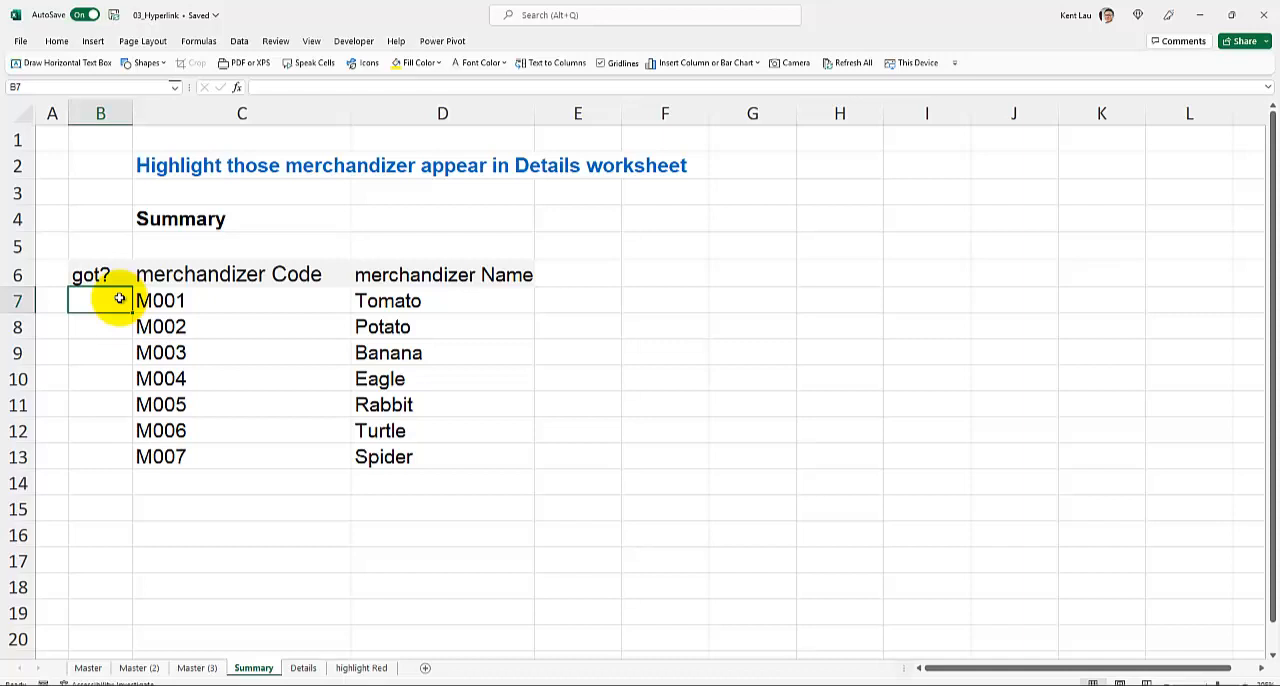
type("=")
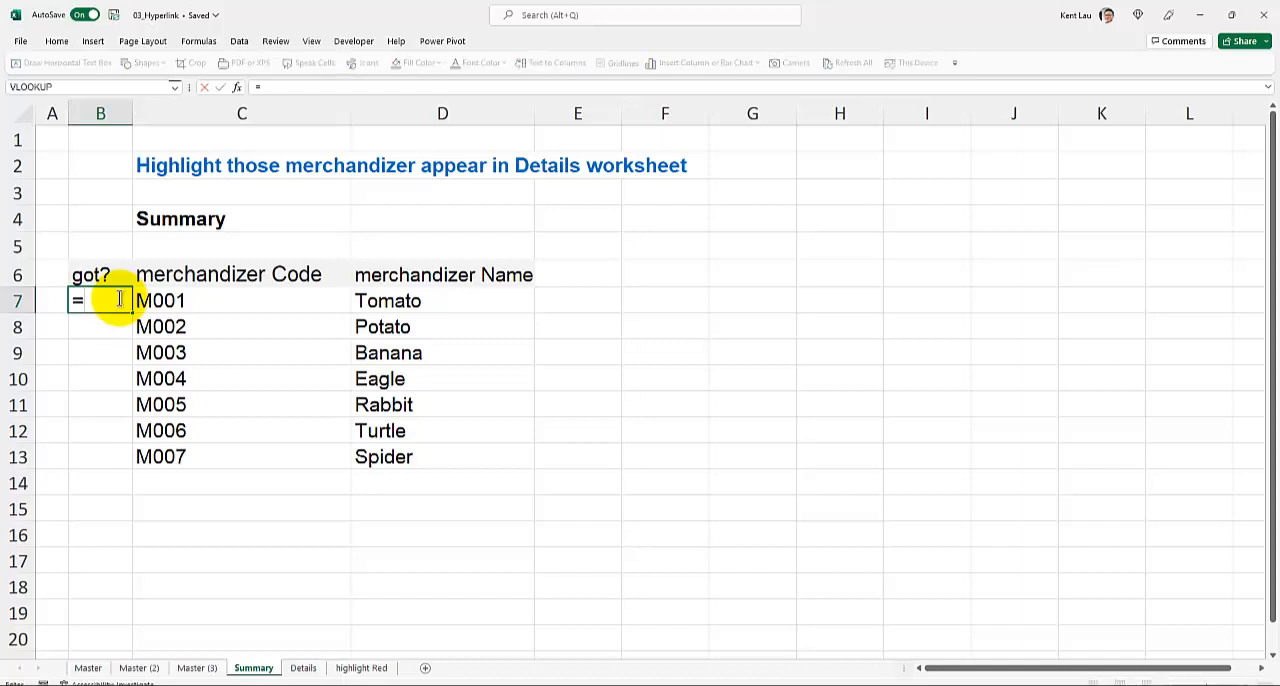
type("count")
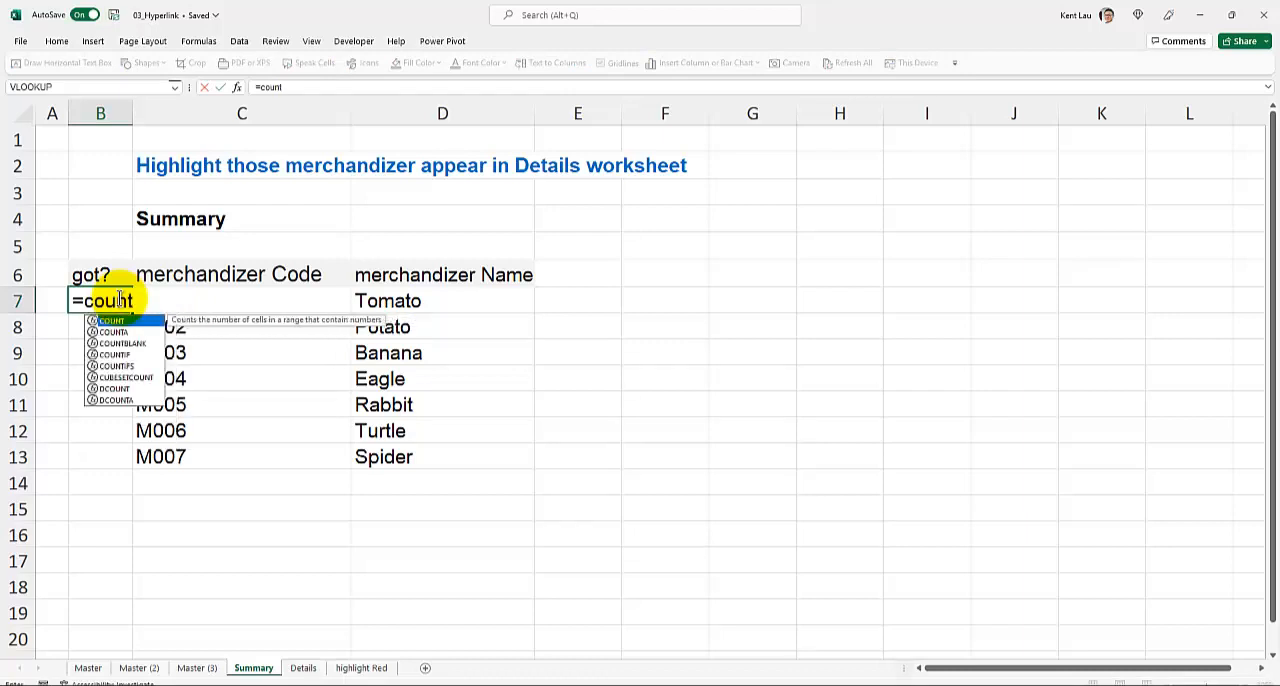
type("if(")
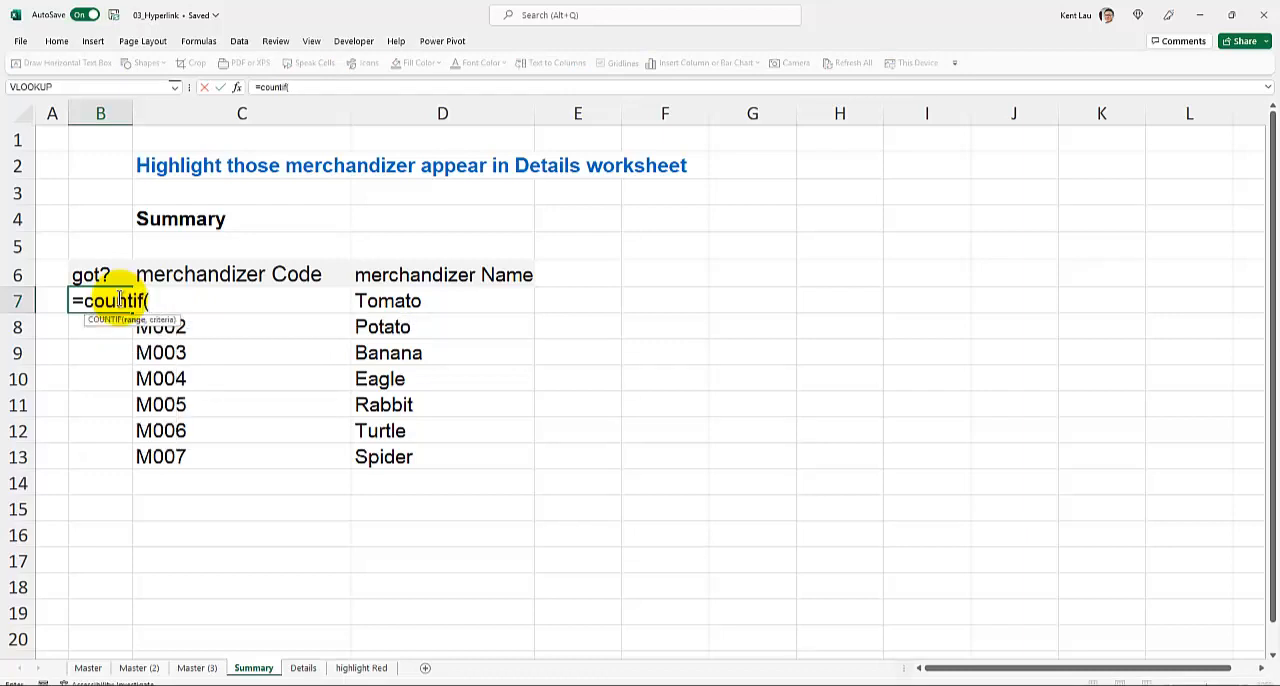
left_click(305, 668)
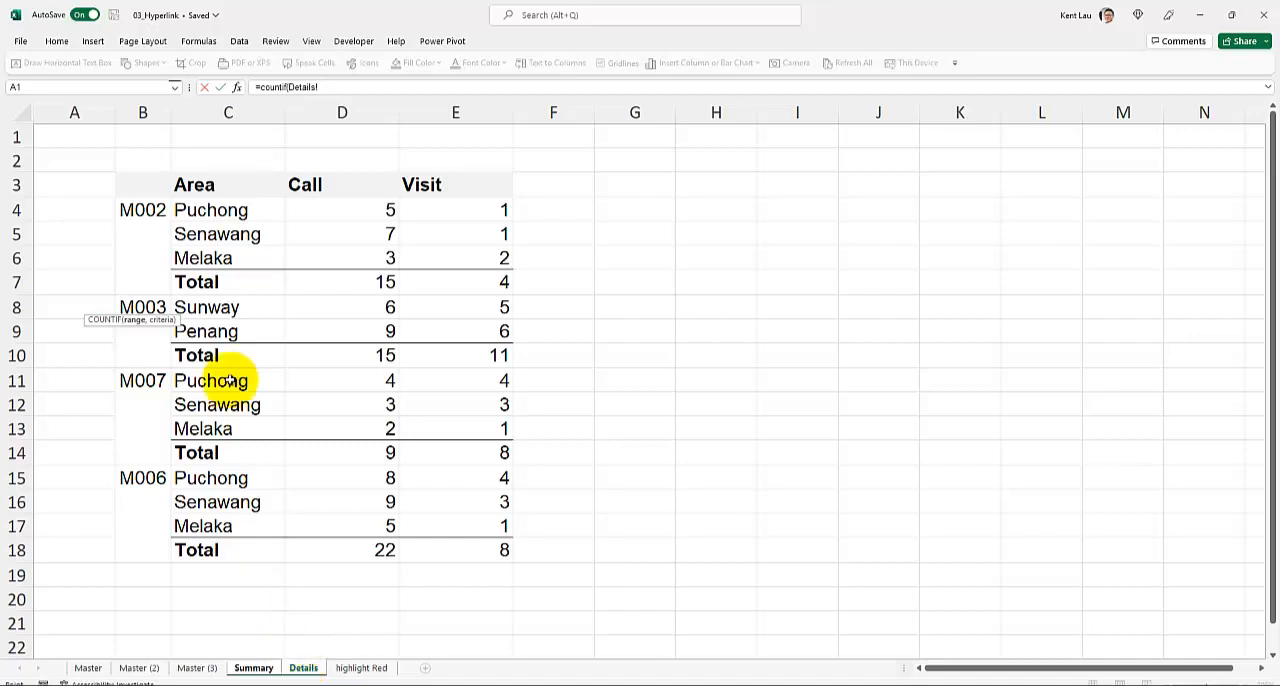
left_click(147, 111)
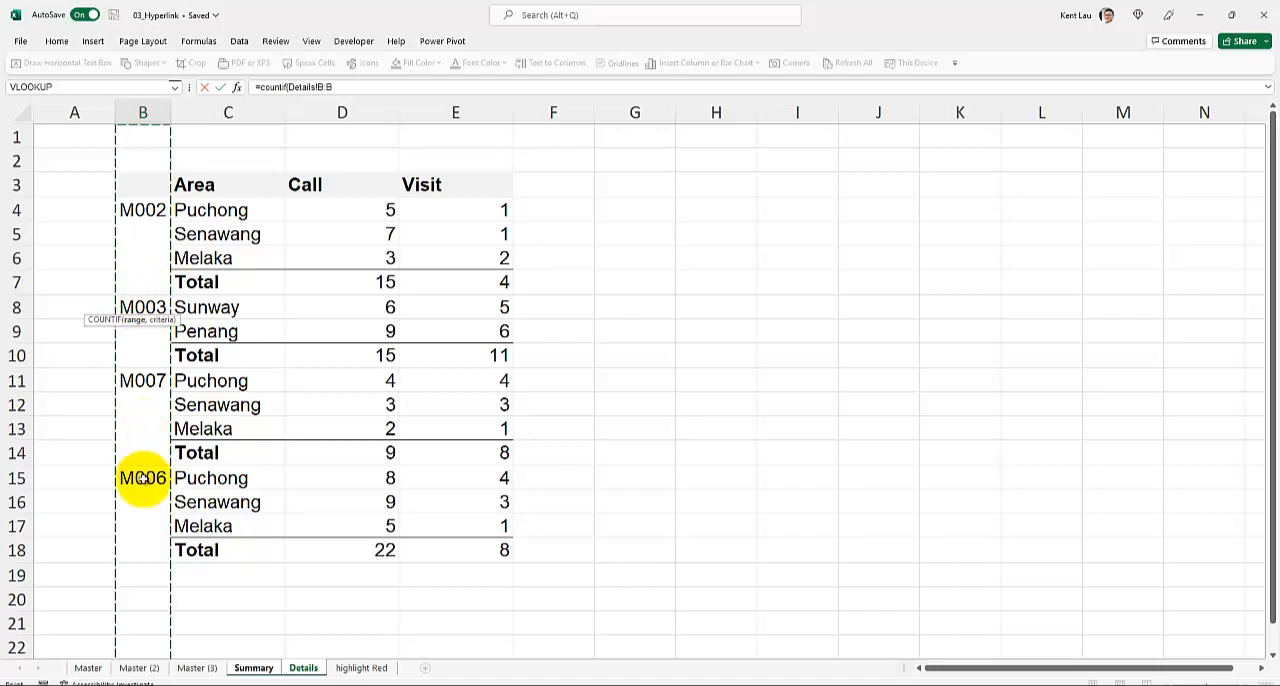
type(",")
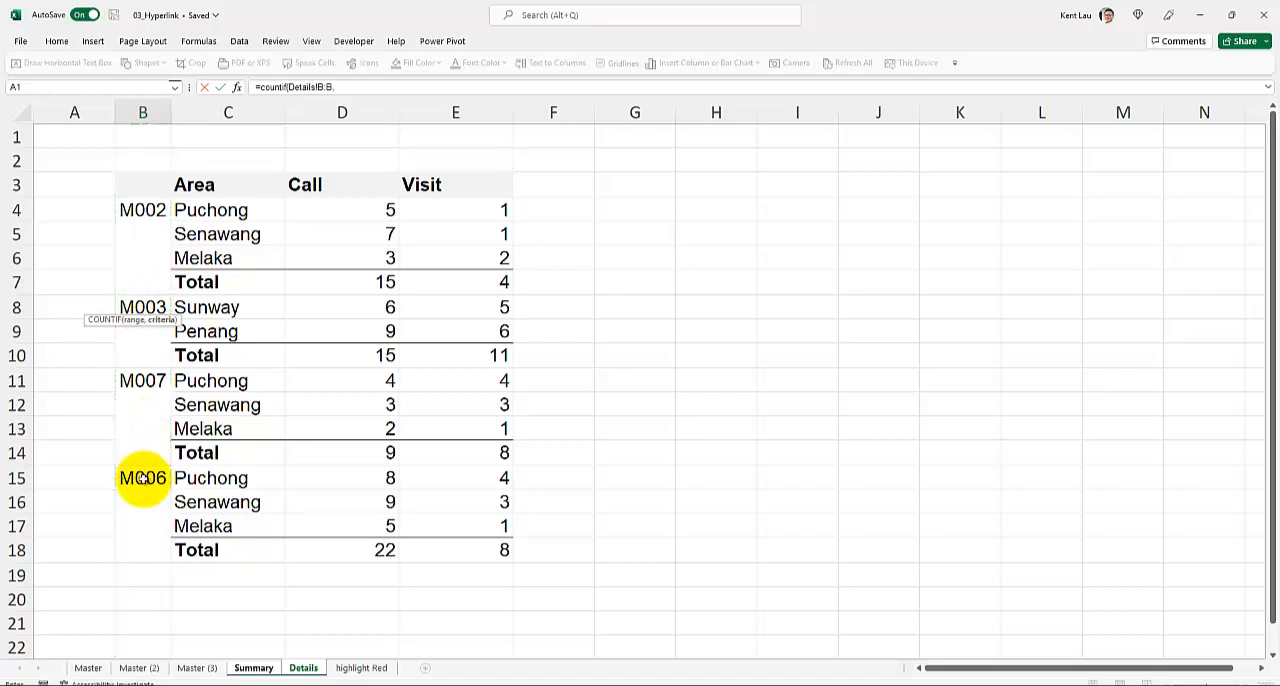
left_click(250, 668)
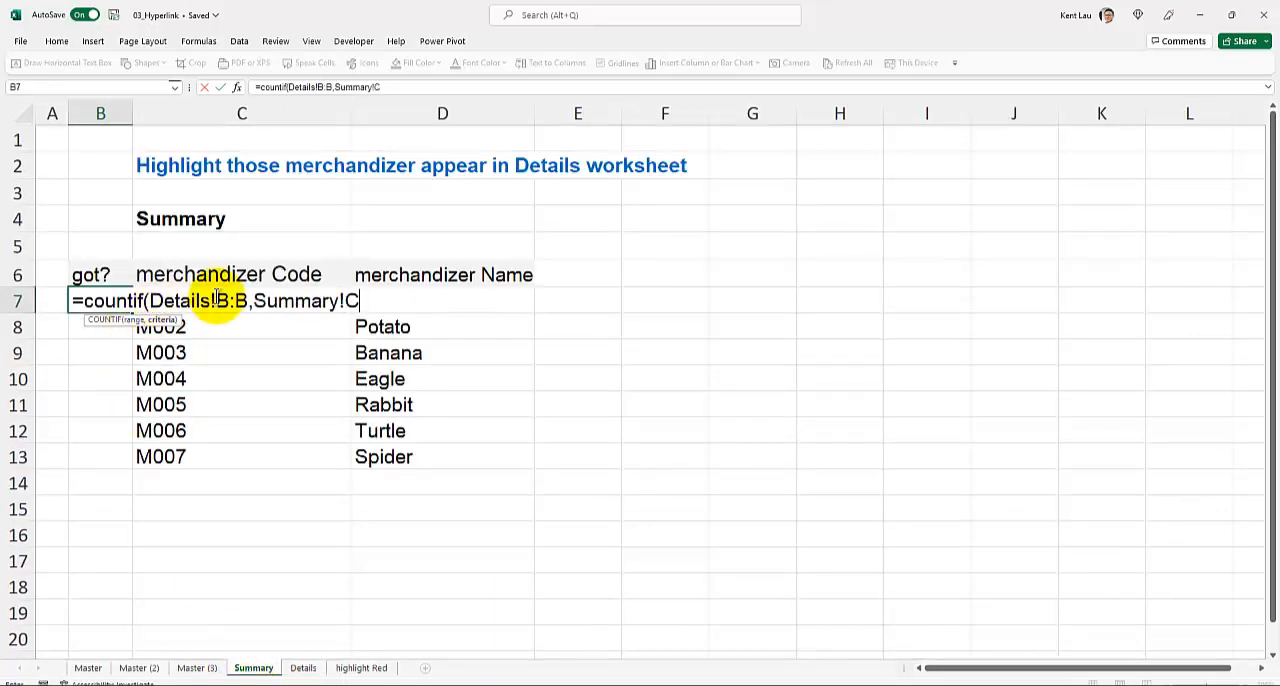
type("7")
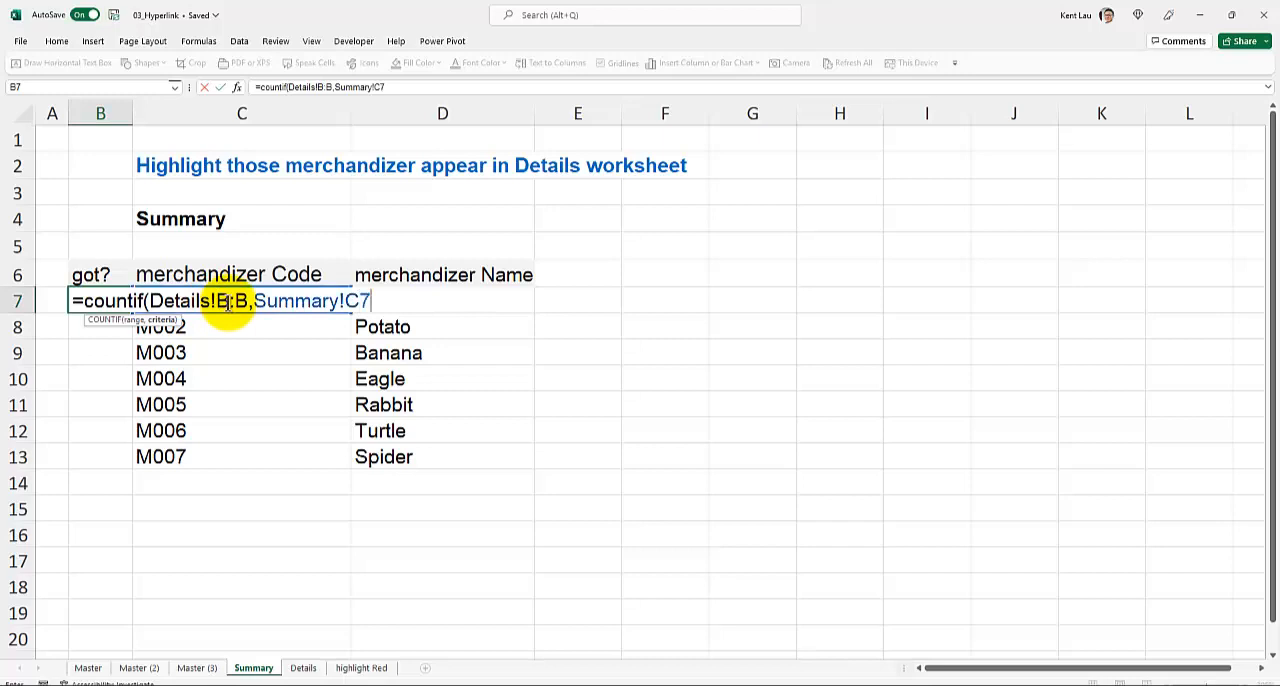
key("Return")
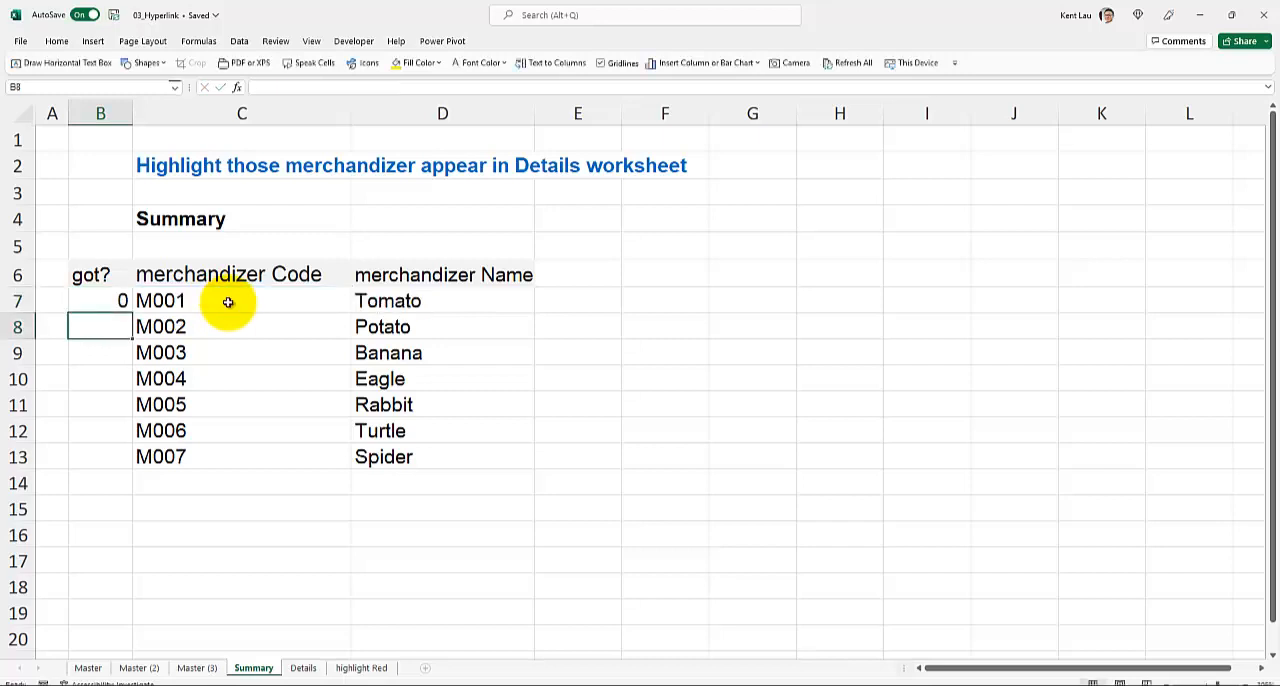
double_click(107, 301)
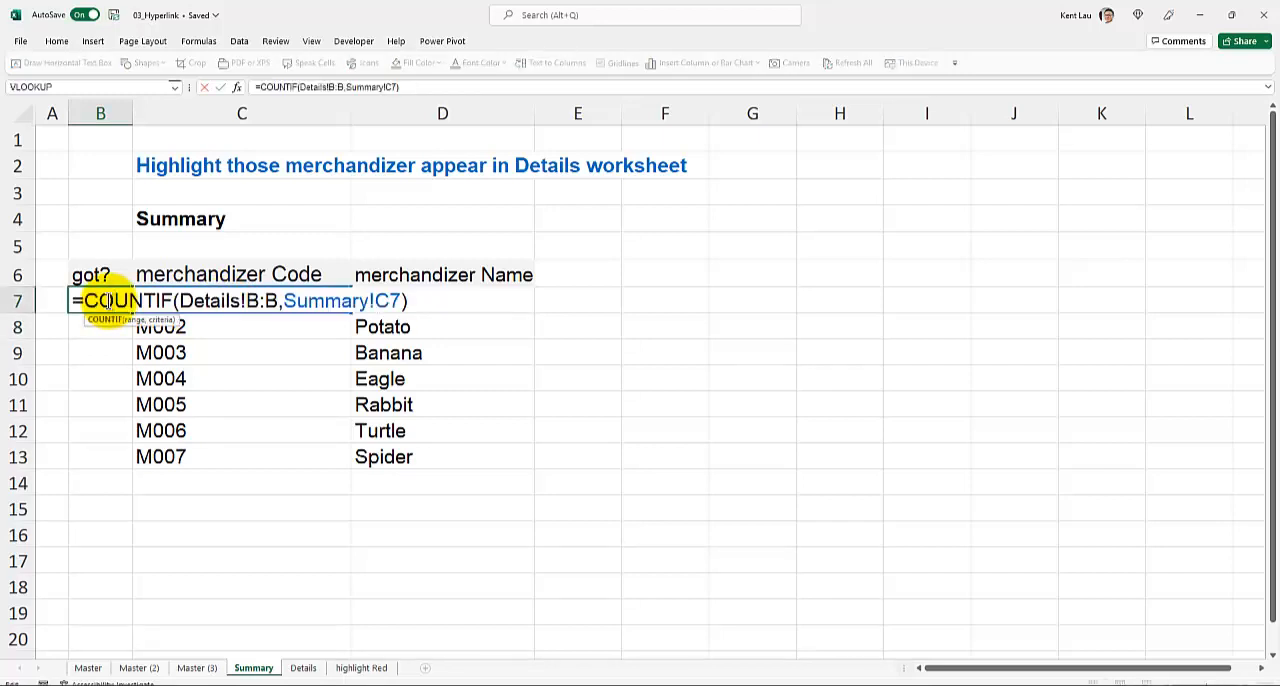
key("Return")
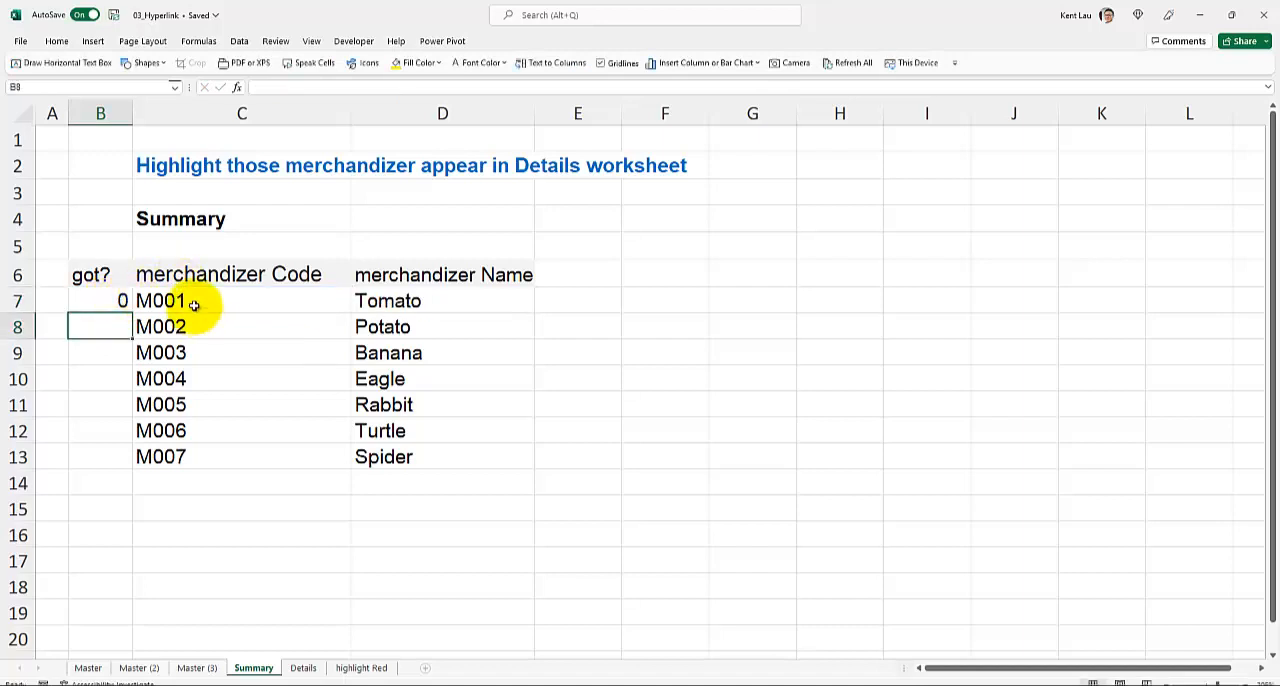
- Fill the COUNTIF formula from B7 down to B13 and check the M002 count against the Details worksheet
left_click(301, 667)
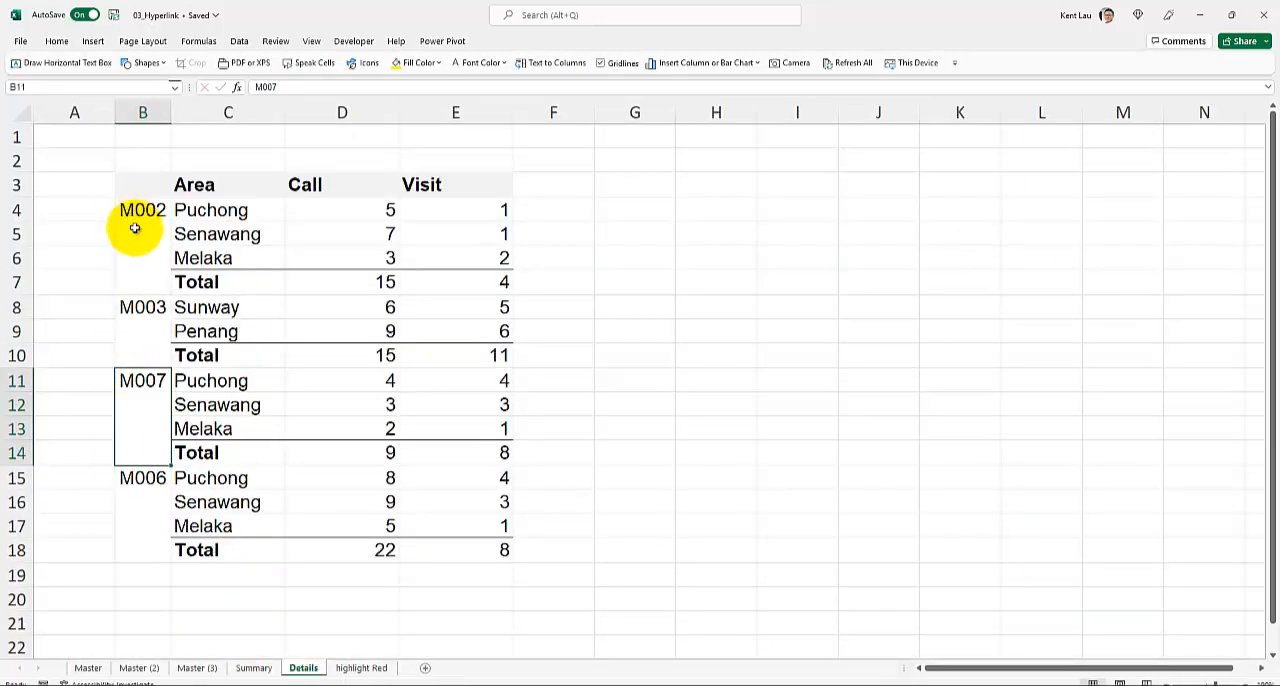
left_click(266, 670)
left_click(106, 299)
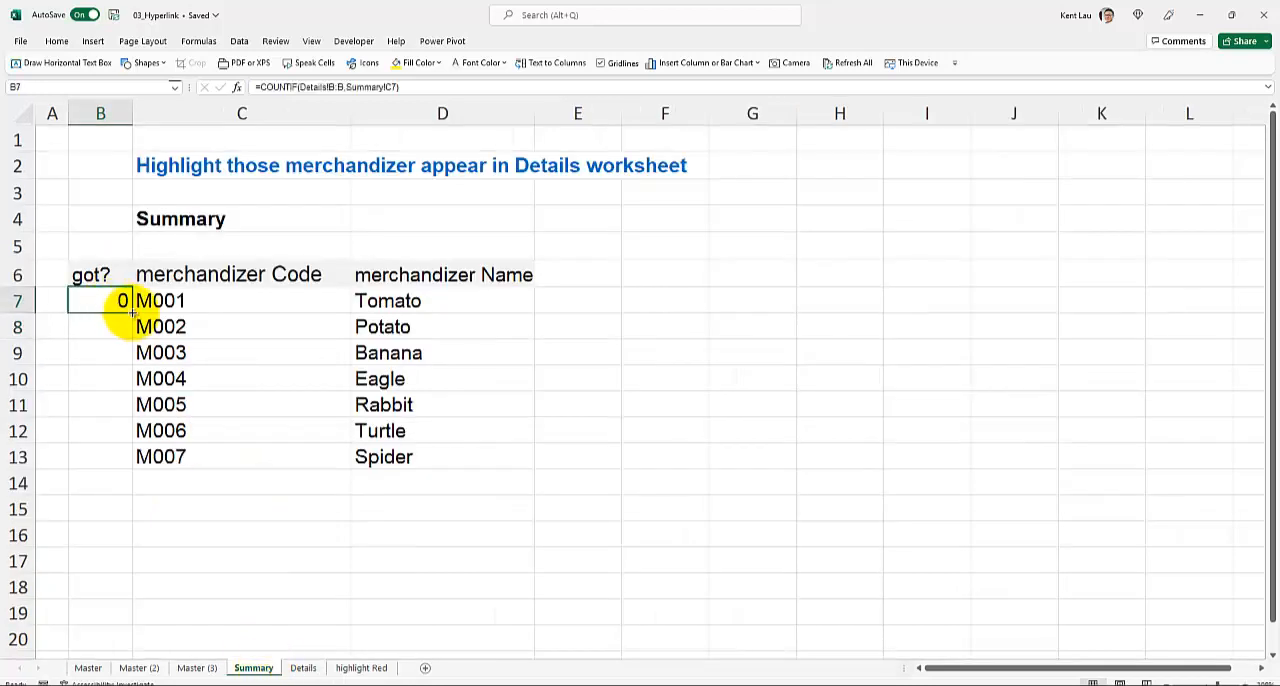
double_click(131, 311)
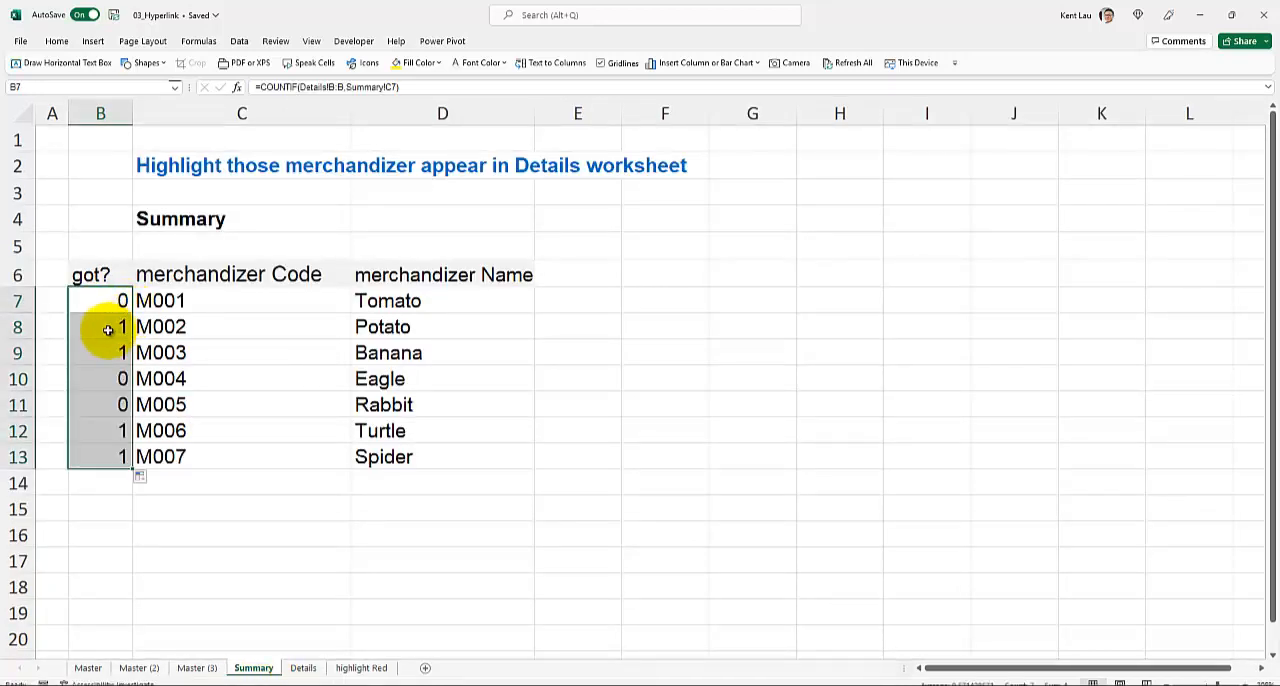
left_click(106, 328)
left_click(204, 324)
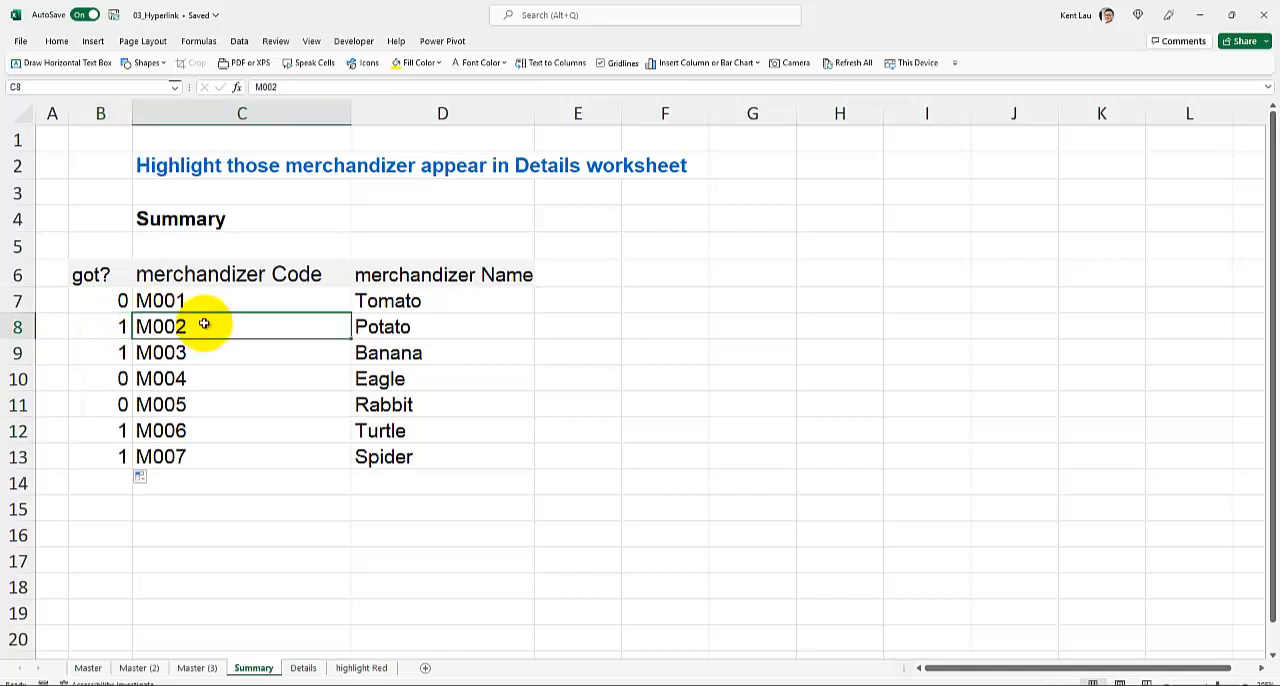
left_click(302, 668)
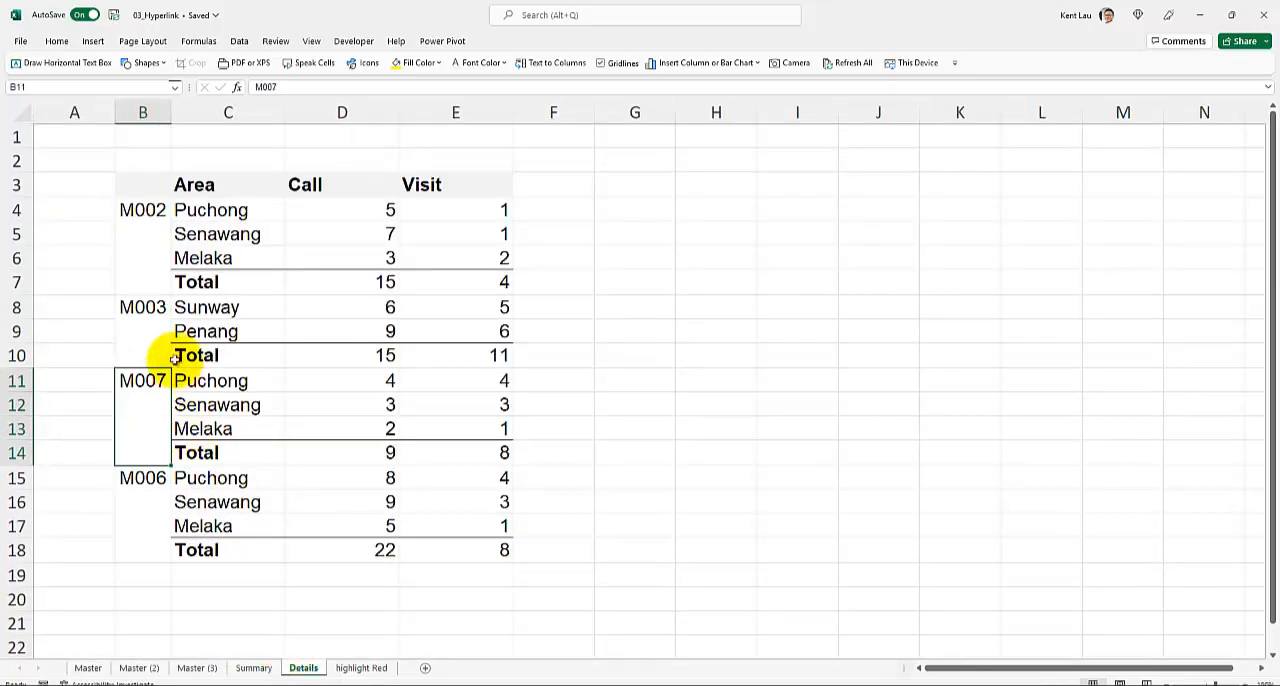
left_click(258, 666)
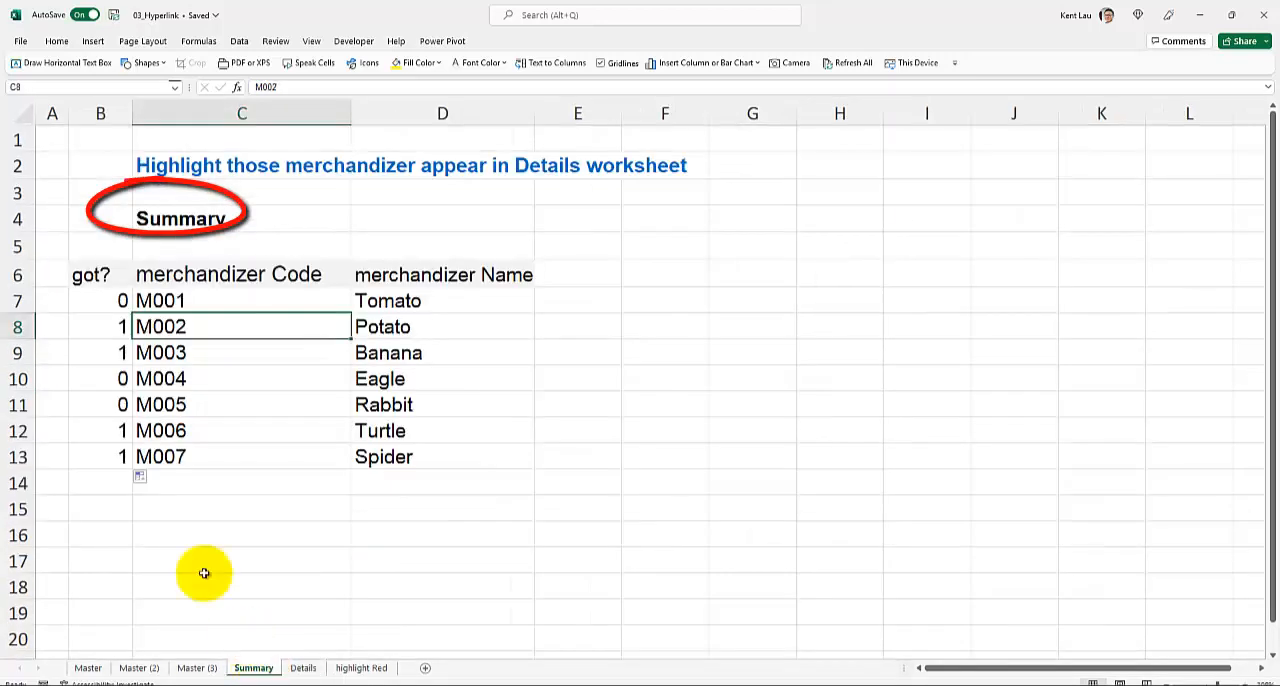
left_click(100, 327)
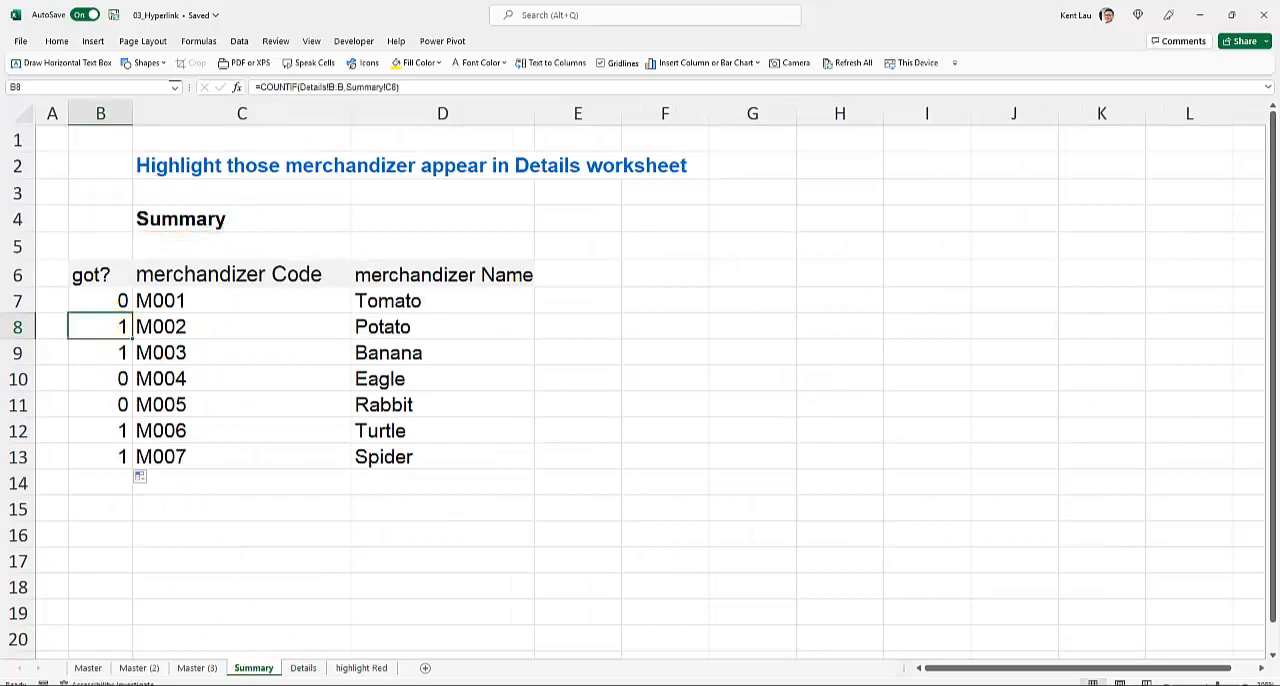
- Test the Summary counts by changing cell B15 on the Details worksheet to M002, and undo that change
left_click(303, 668)
left_click(150, 482)
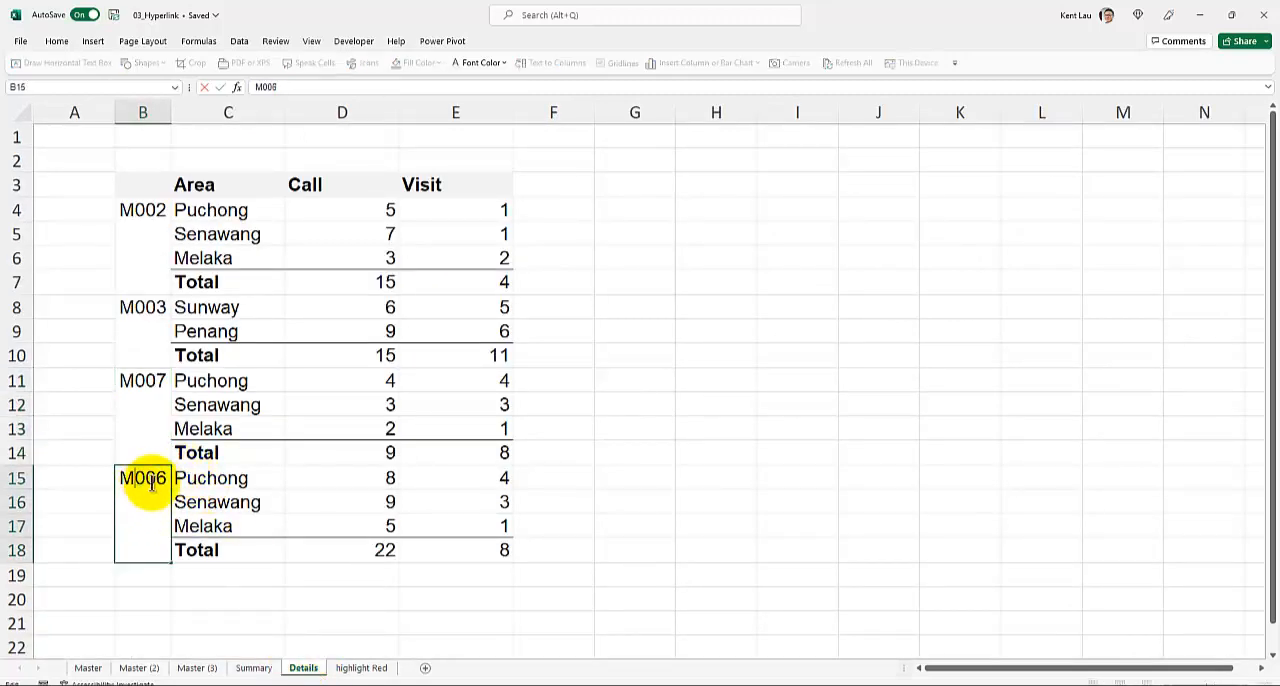
left_click(205, 527)
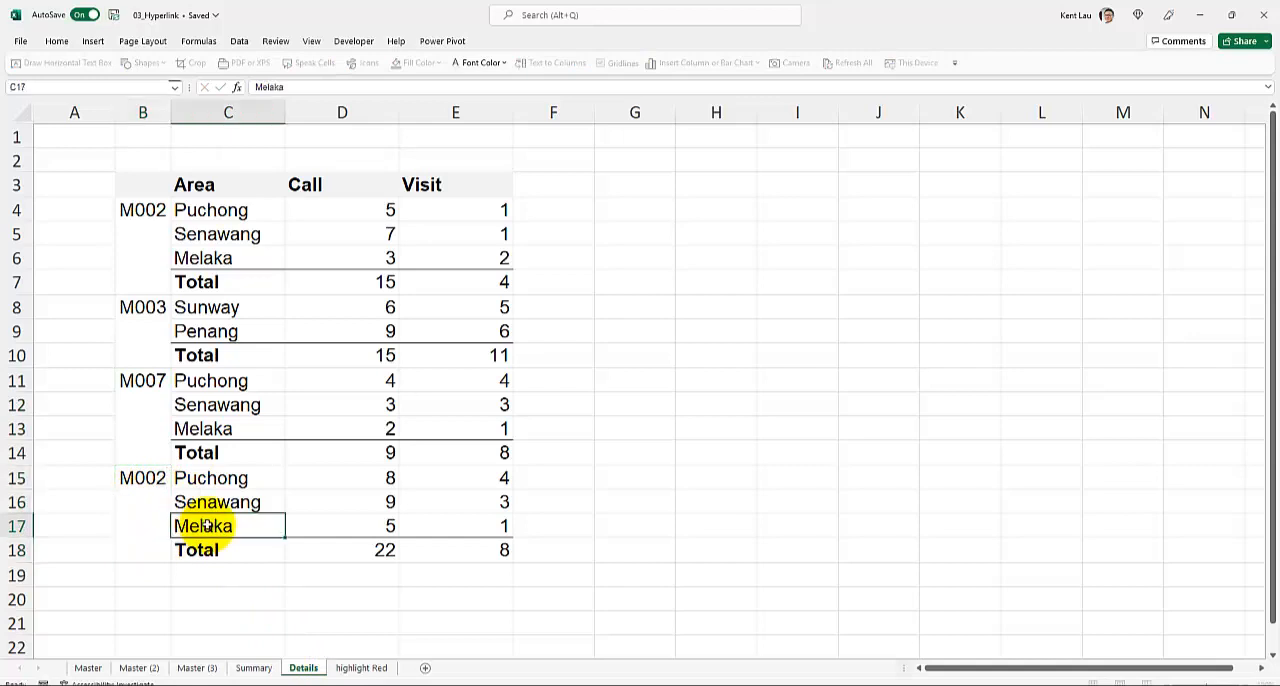
left_click(253, 668)
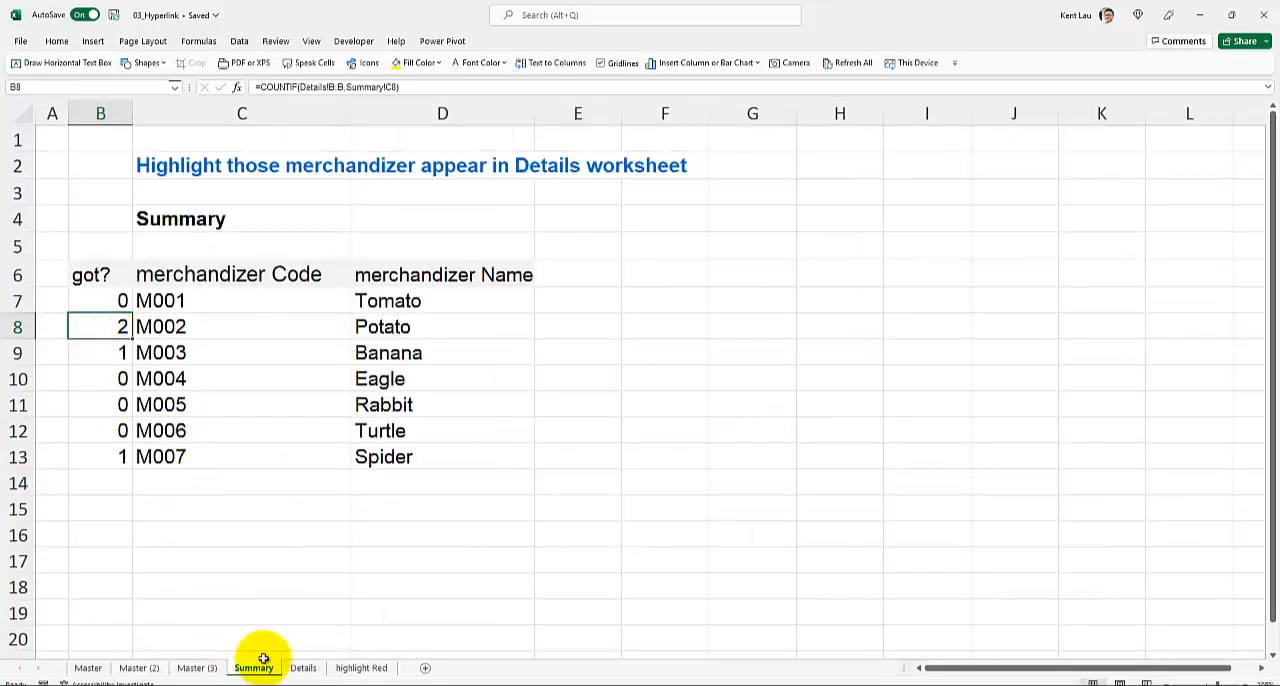
left_click(303, 668)
key("ctrl+z")
left_click(266, 669)
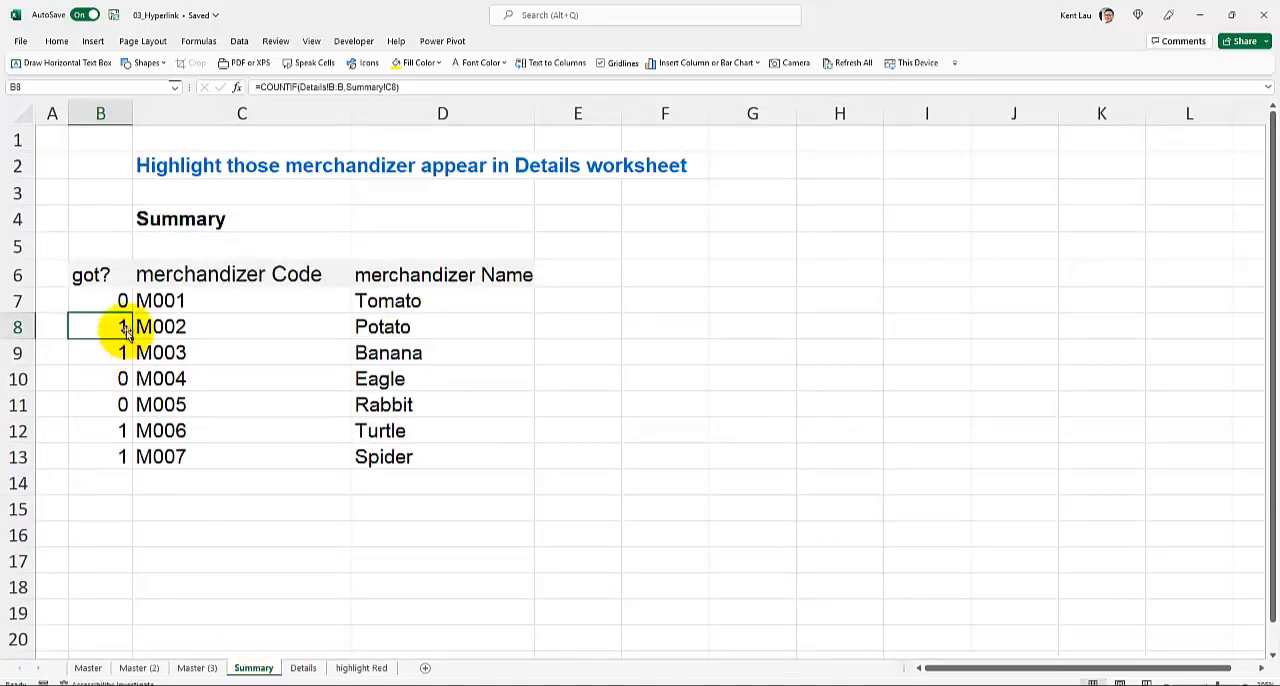
- Create a formula-based conditional formatting rule for merchandizer codes C7:C13 on the Summary worksheet, using the formula =$B7>=1
left_click_drag(151, 297, 192, 461)
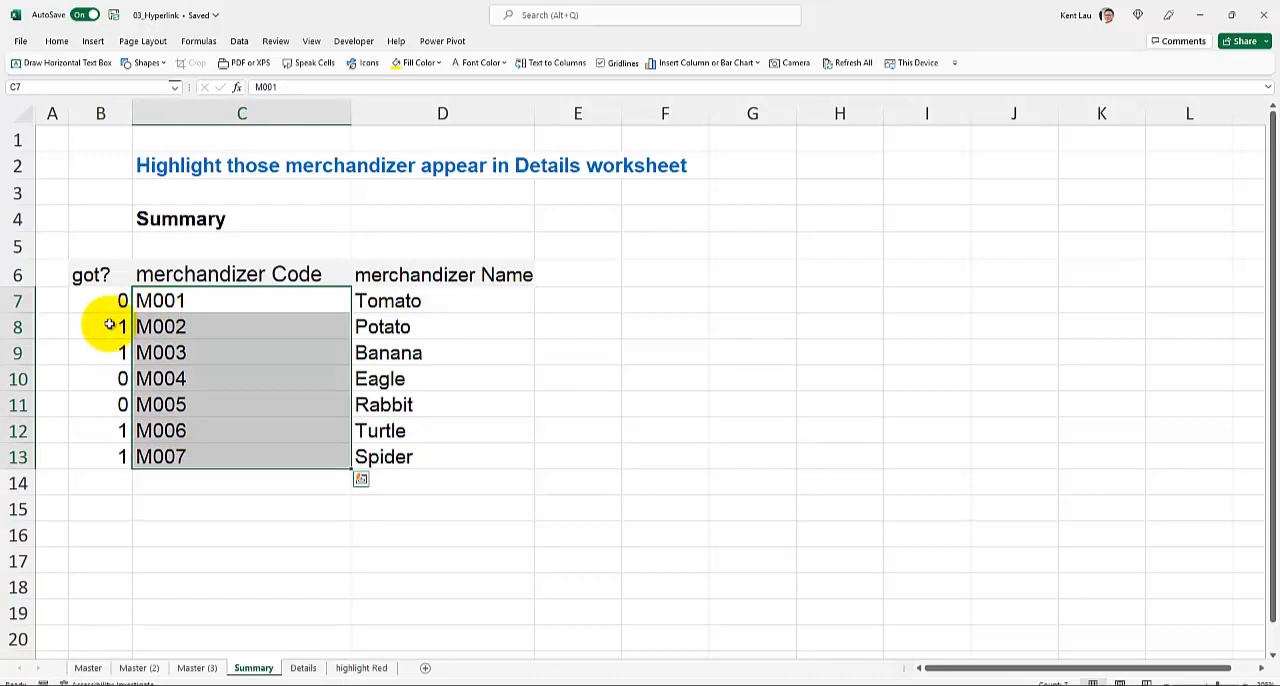
left_click(172, 311)
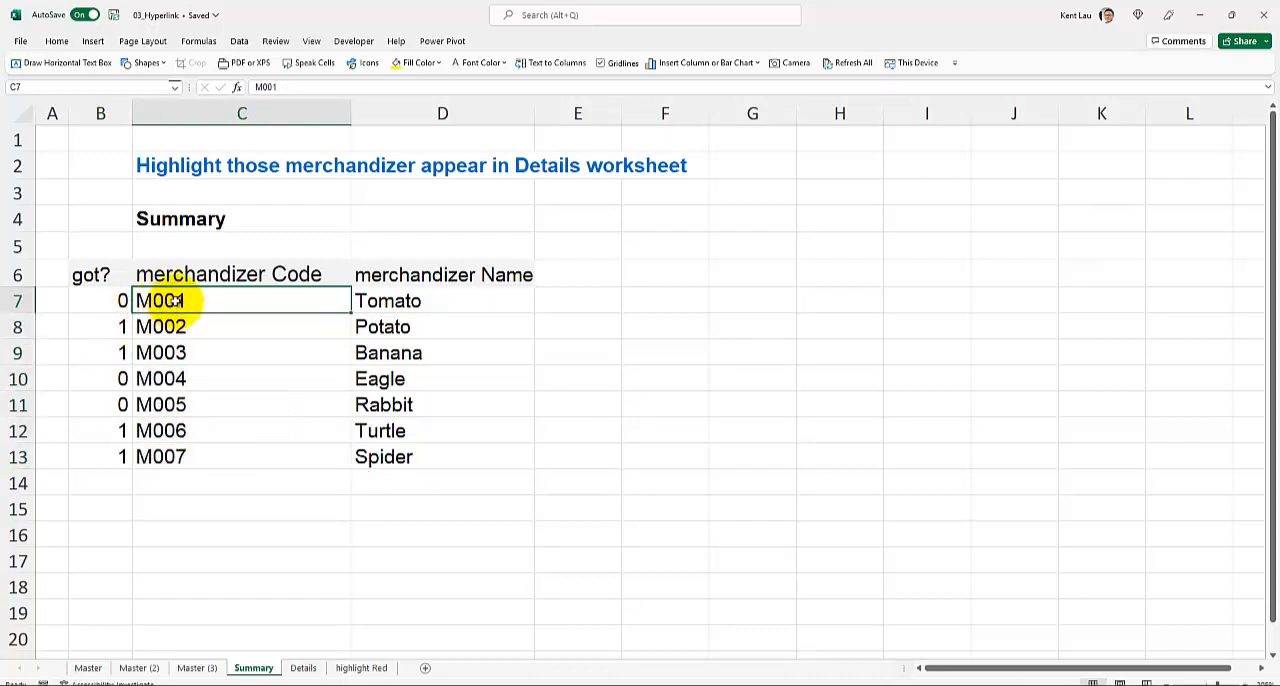
left_click_drag(174, 300, 197, 459)
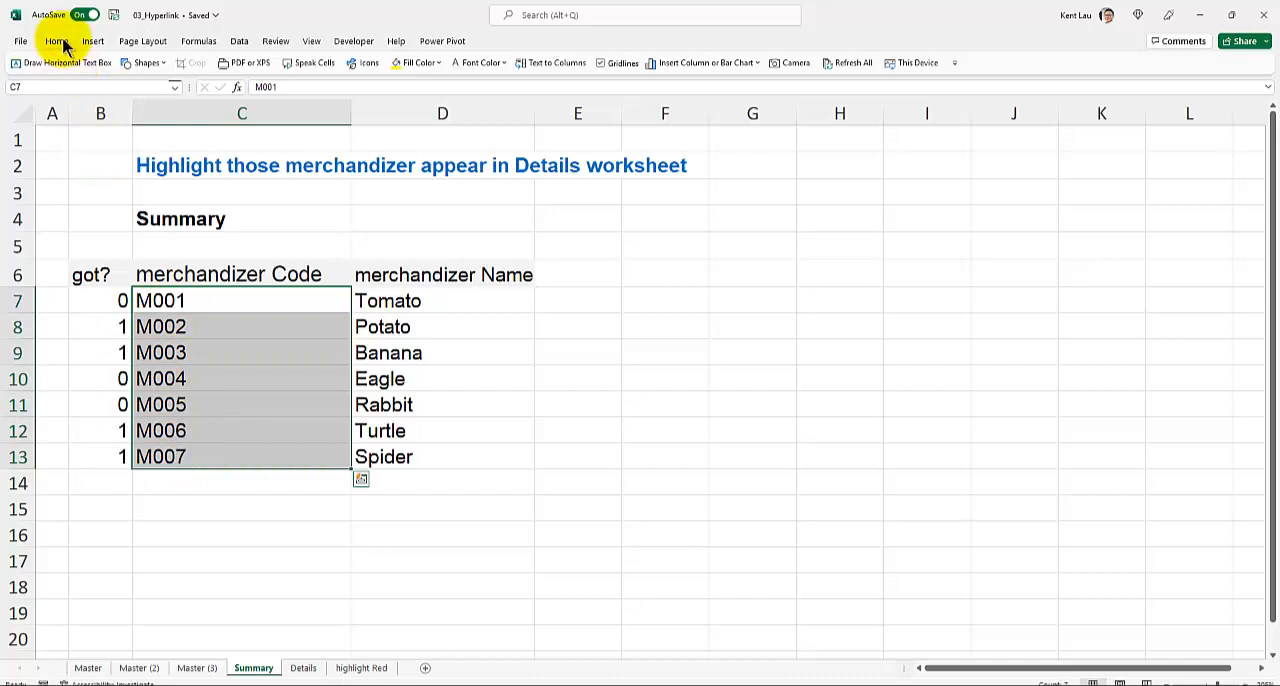
left_click_drag(208, 306, 225, 458)
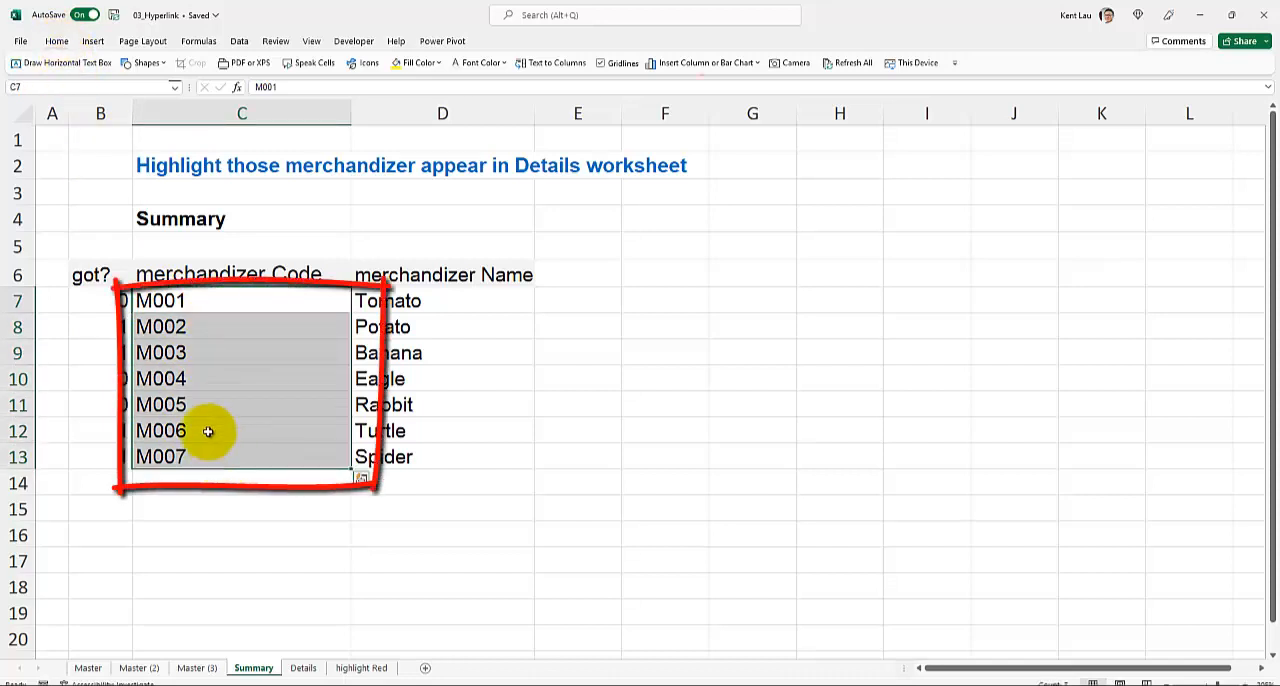
left_click(57, 41)
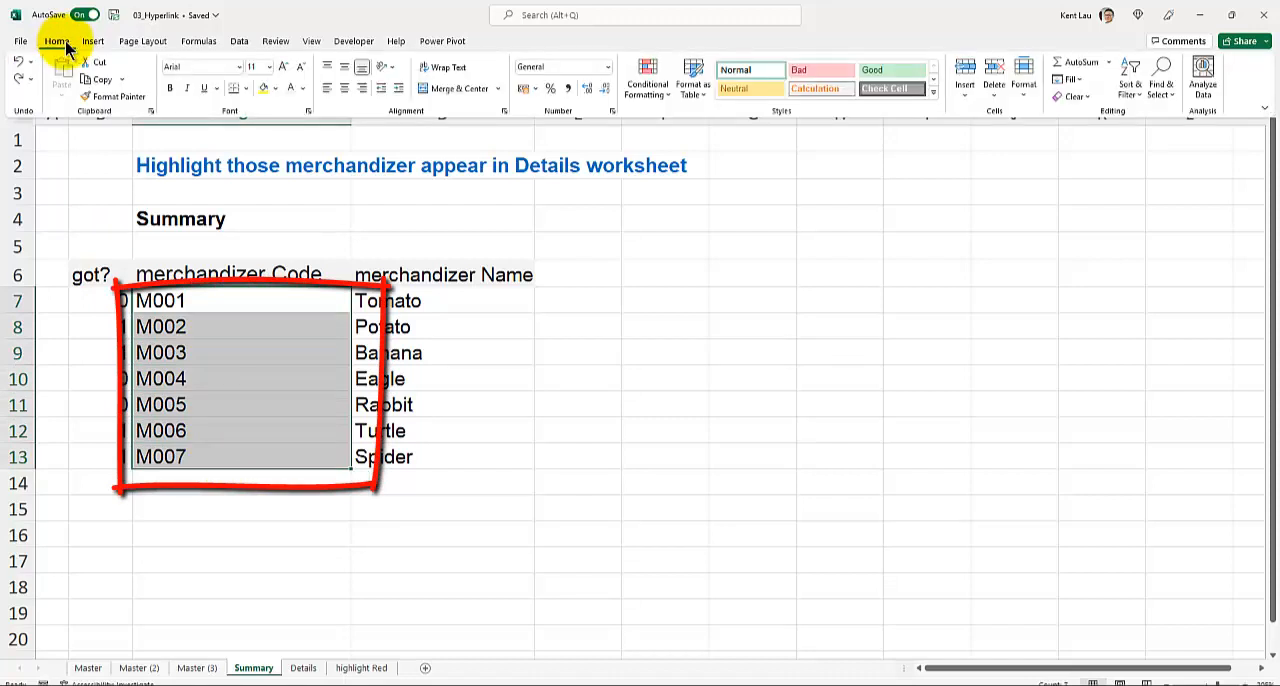
left_click(666, 96)
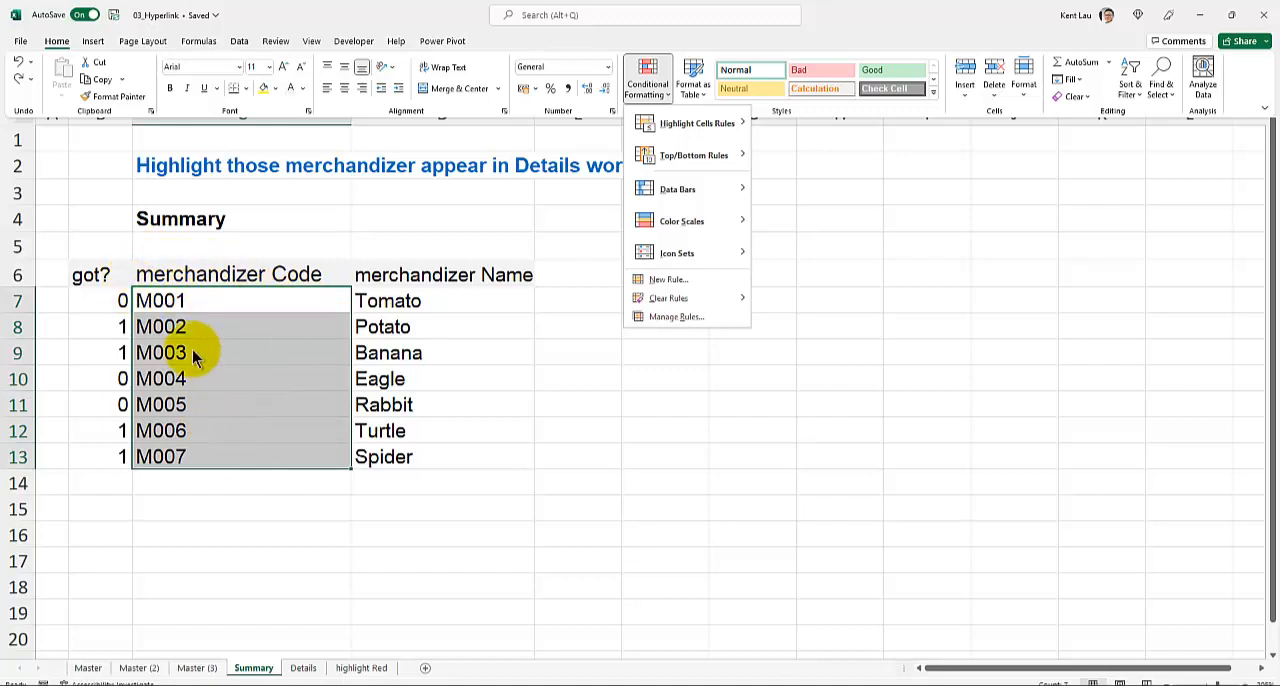
left_click(668, 280)
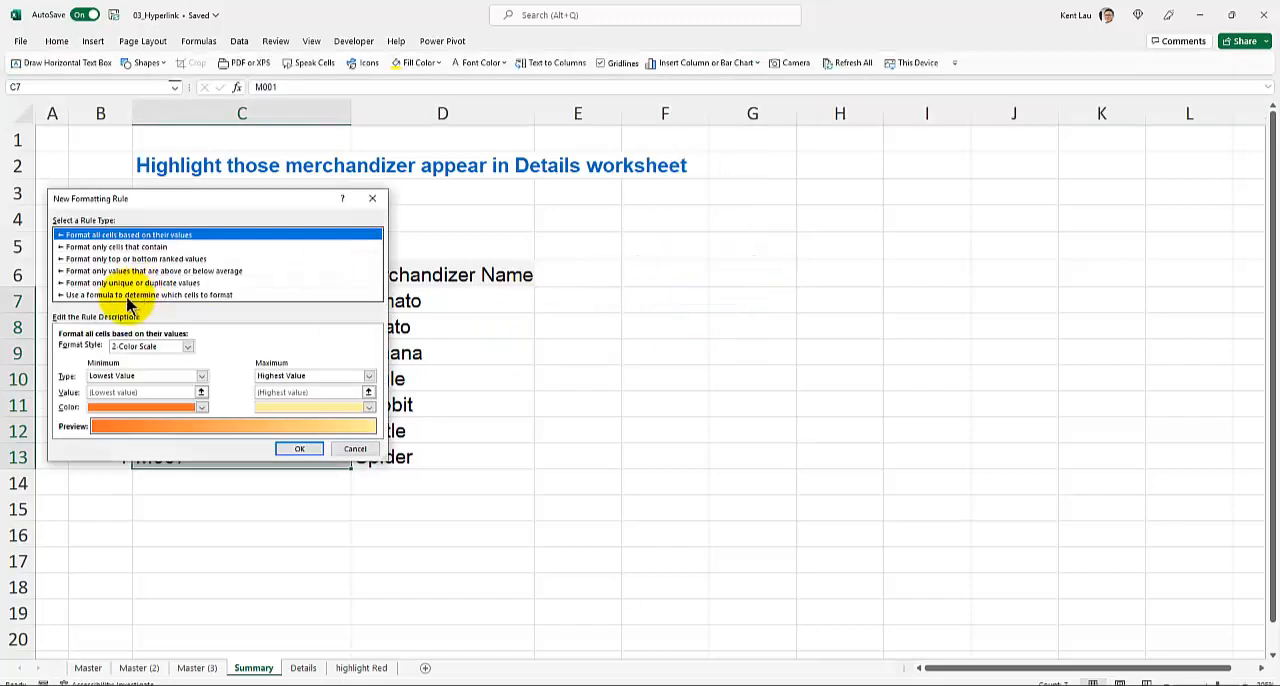
left_click(128, 295)
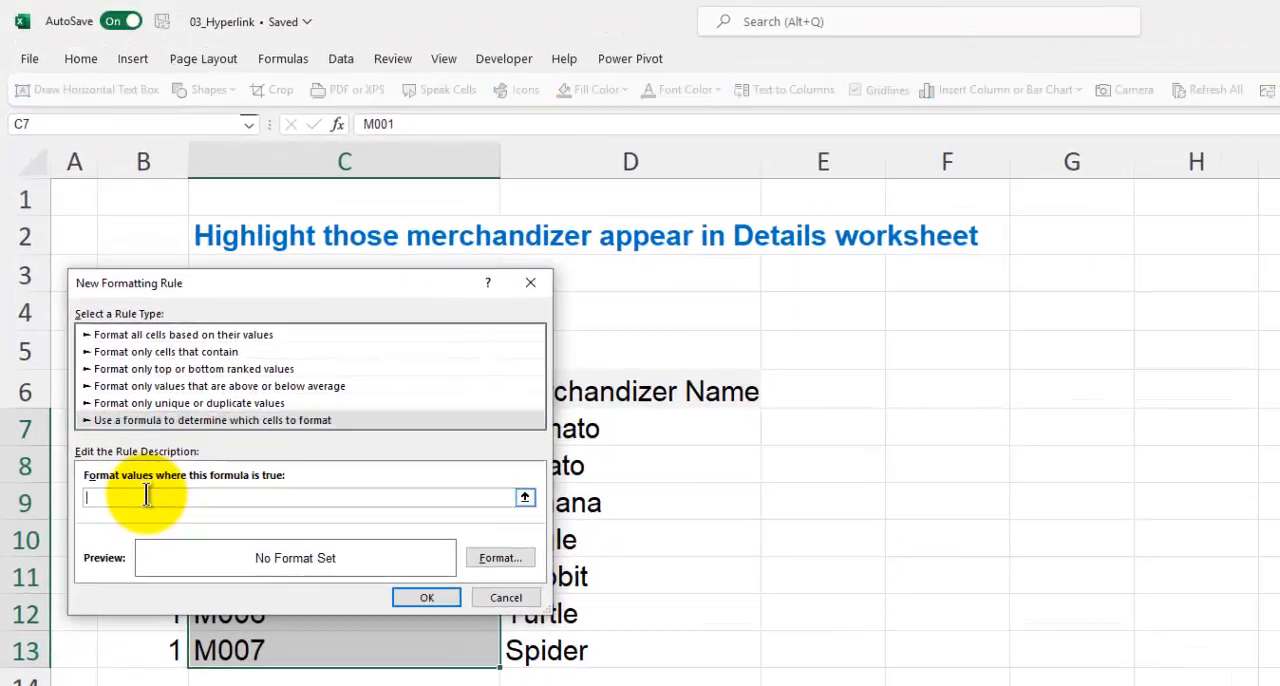
left_click_drag(170, 283, 722, 224)
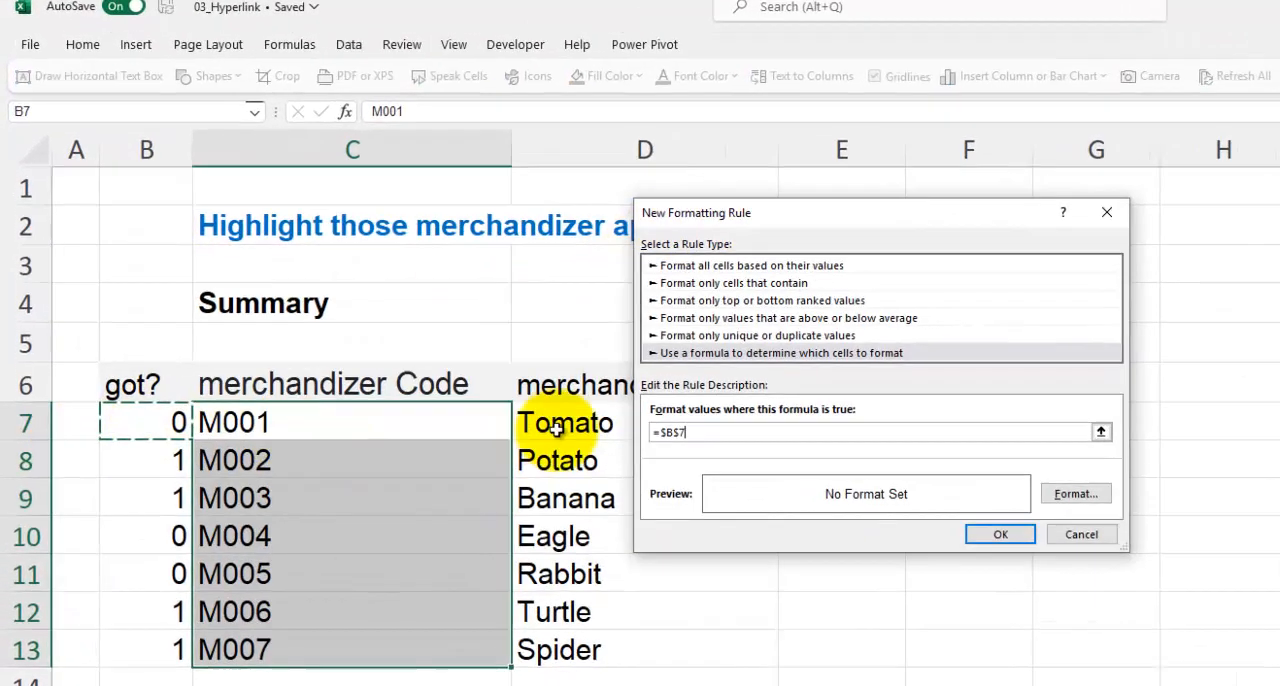
left_click(662, 438)
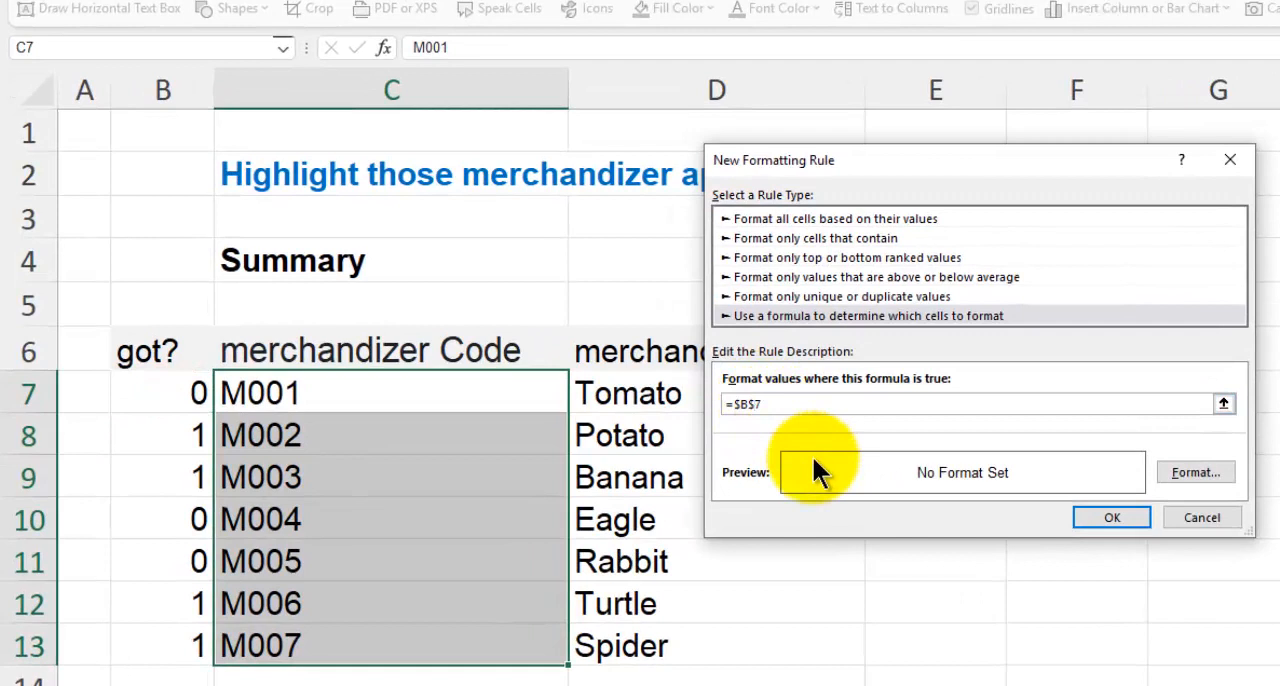
key("BackSpace")
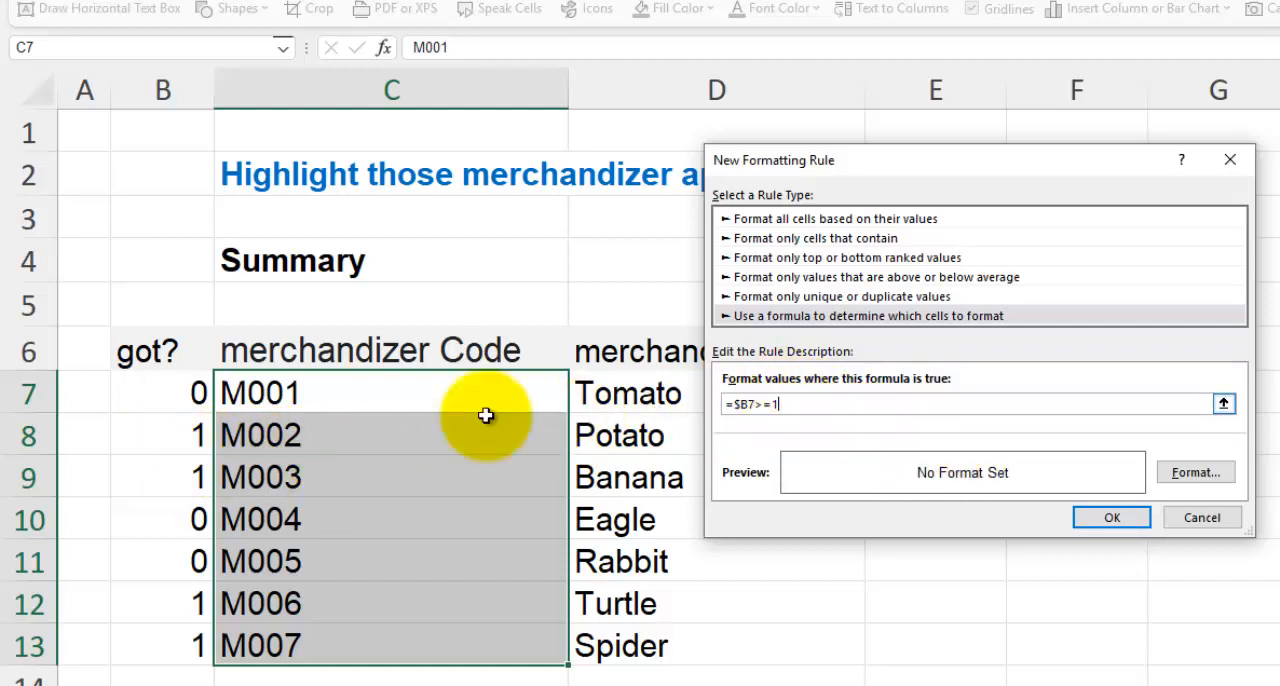
- Give the rule a yellow fill, apply it to the merchandizer codes, and check the highlighting against the "got?" counts
left_click(1179, 471)
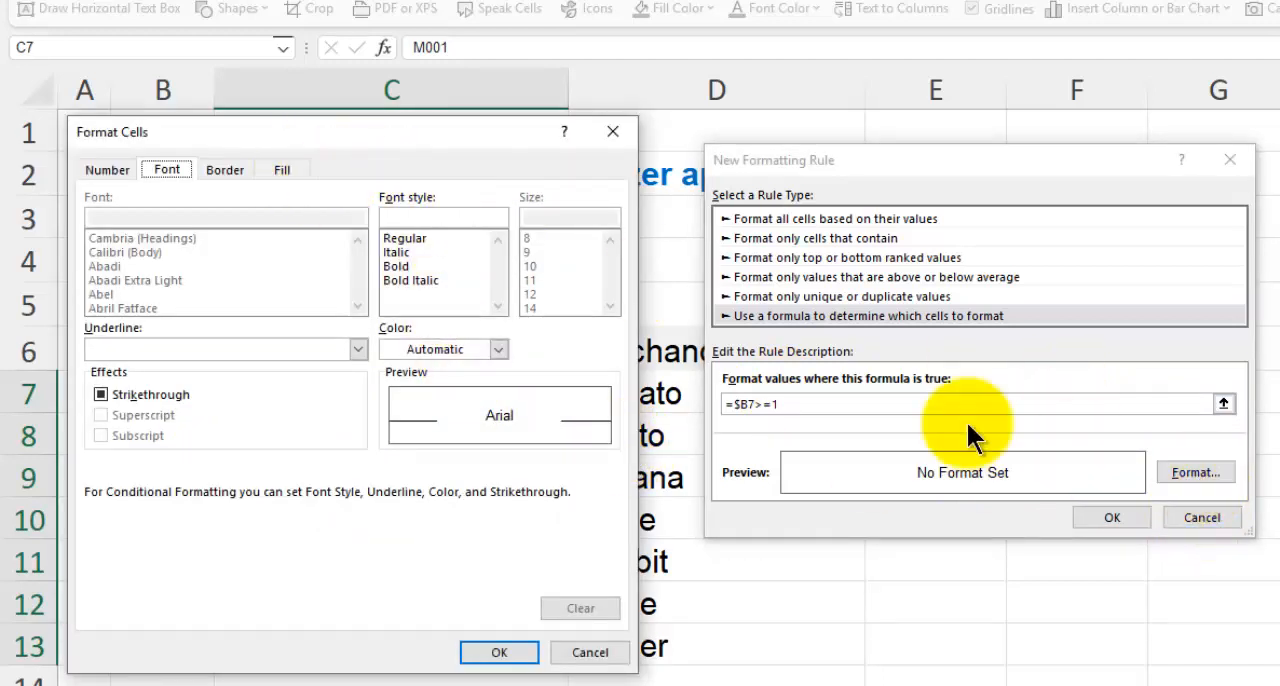
left_click(292, 171)
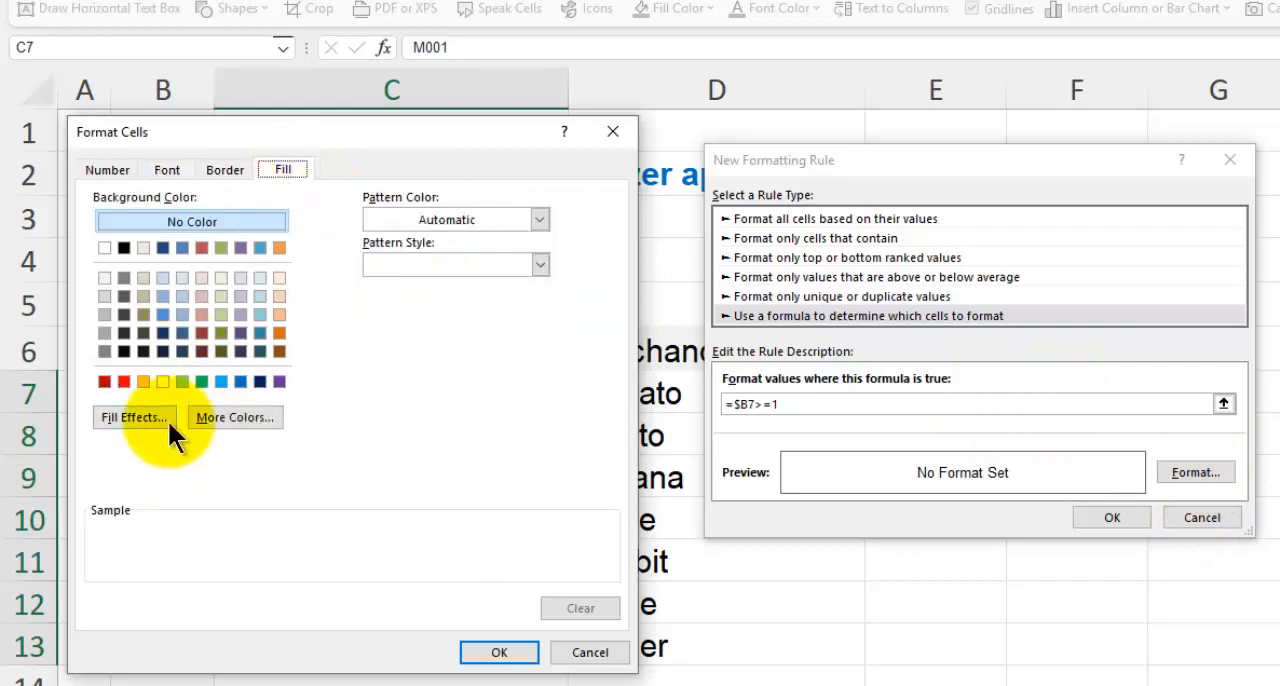
left_click(163, 381)
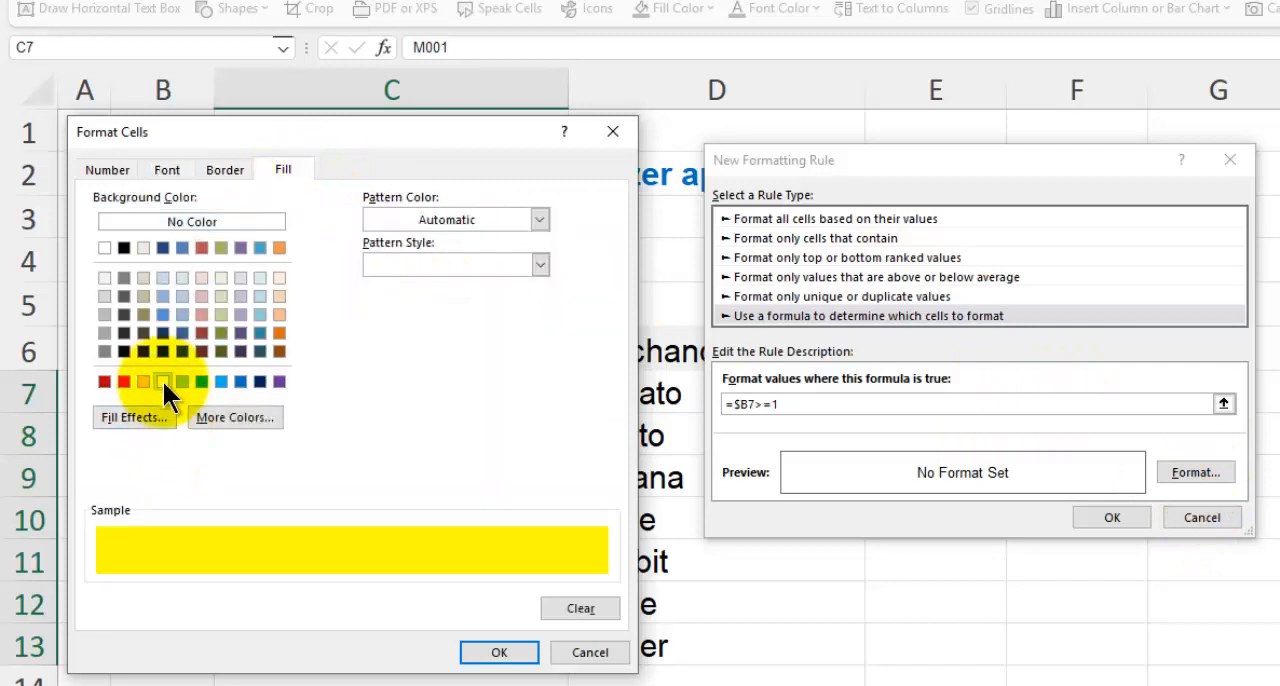
left_click(498, 652)
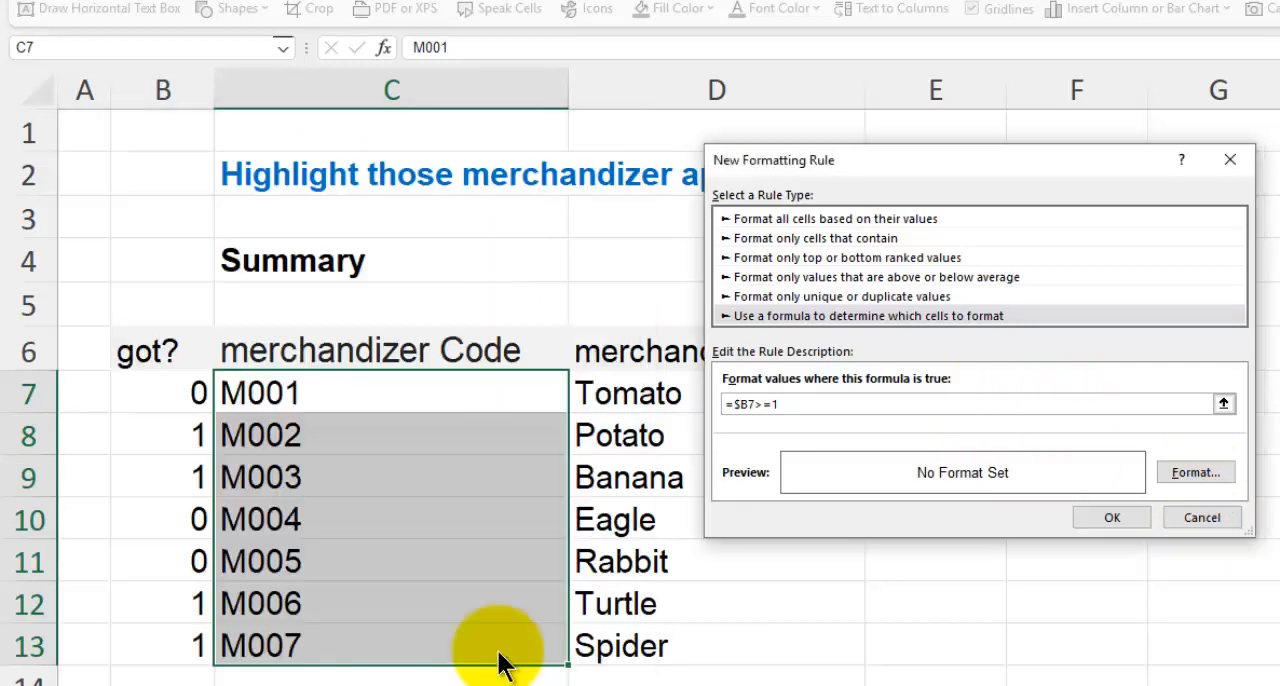
left_click(1116, 524)
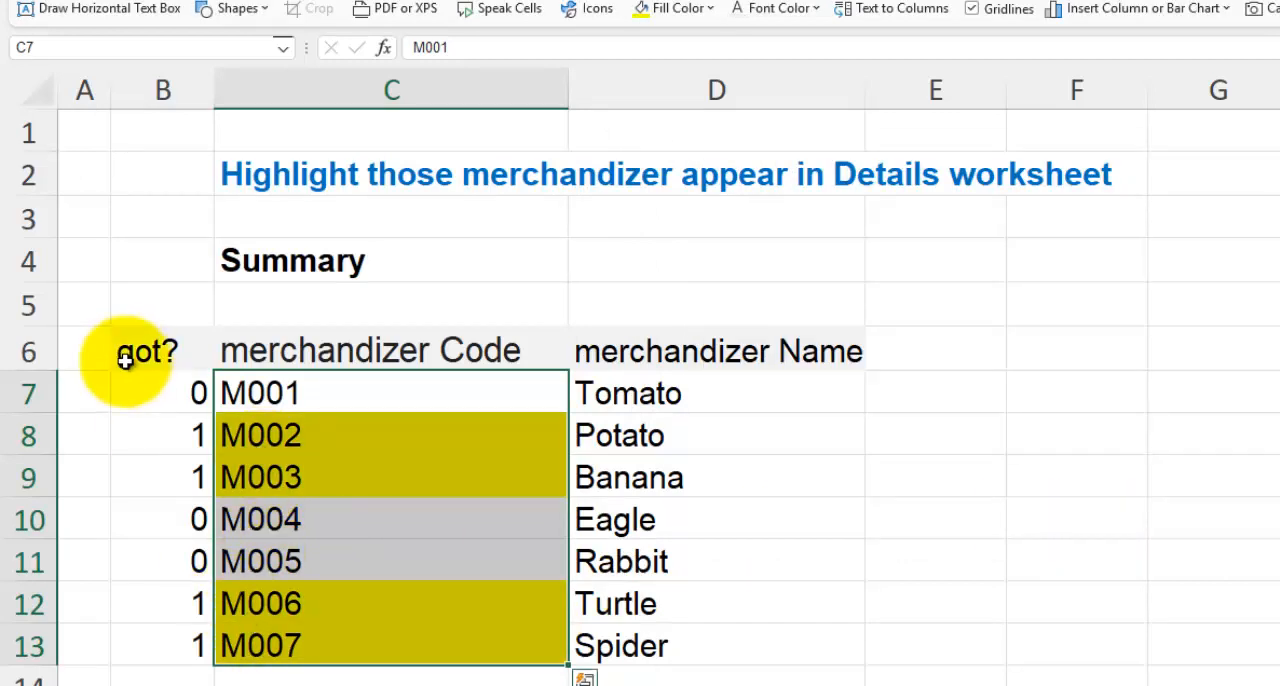
left_click_drag(136, 383, 151, 640)
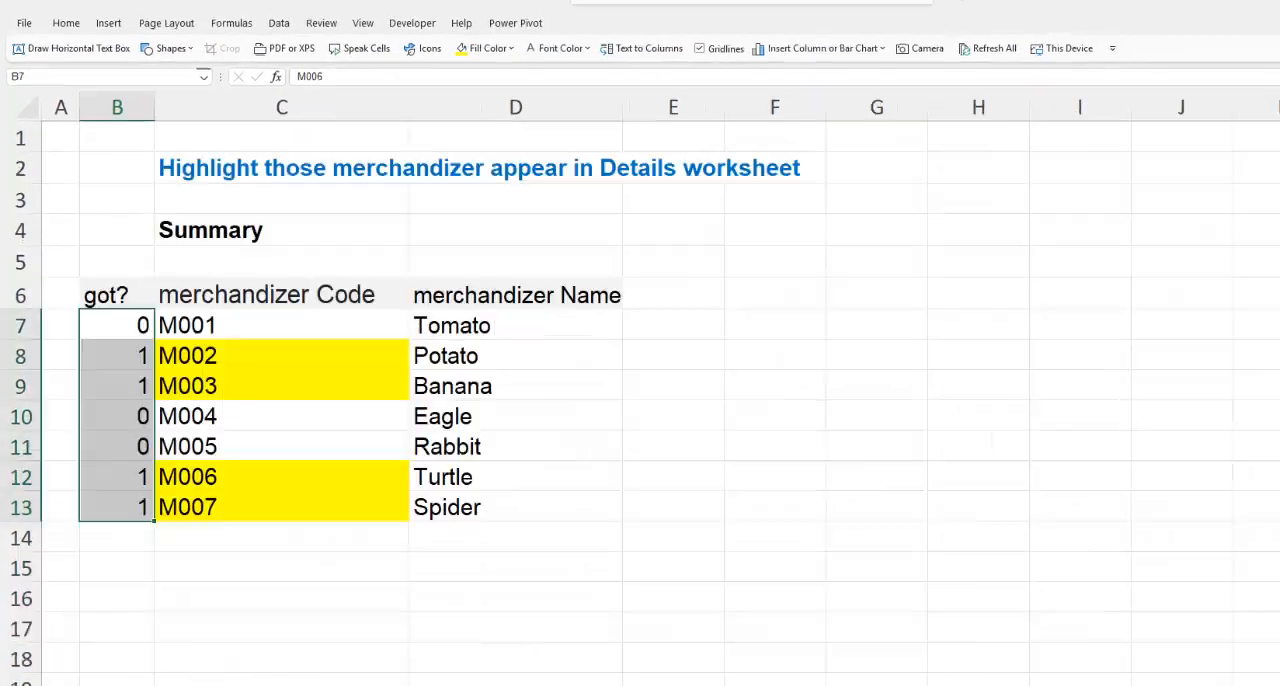
left_click(103, 401)
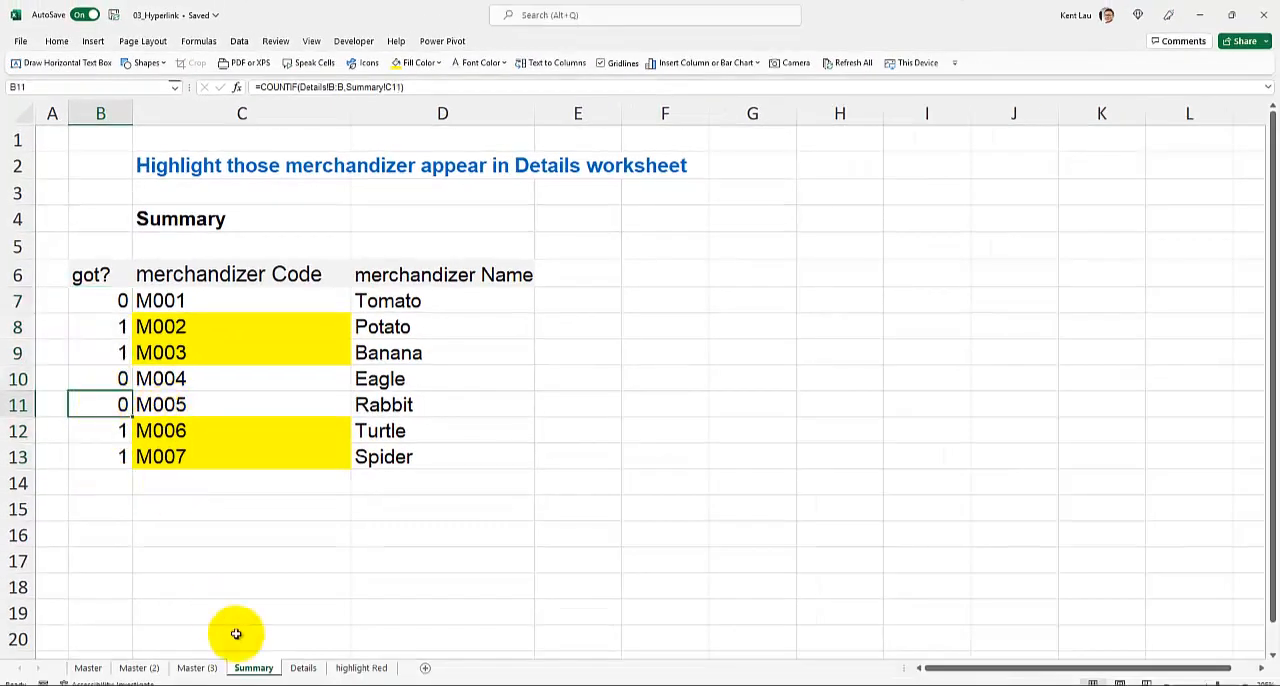
- Change the code in cell B8 of the Details worksheet to M005 and check the highlighting on the Summary worksheet
left_click(305, 667)
left_click(140, 478)
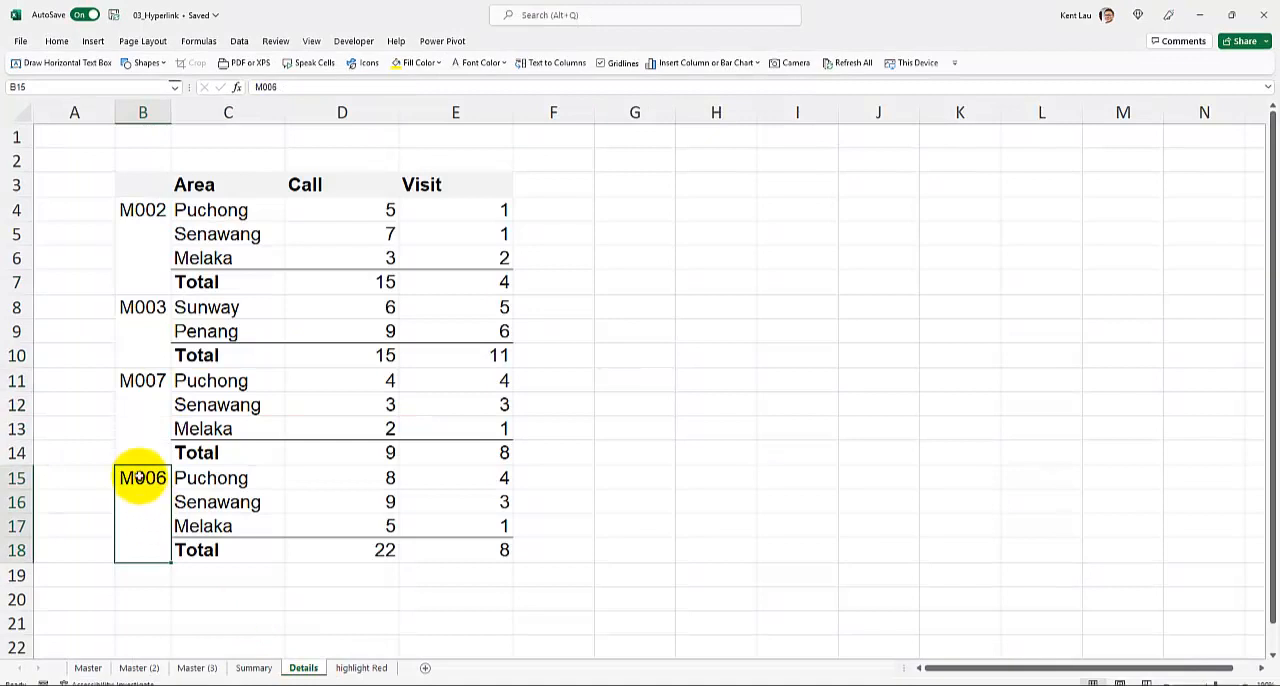
double_click(156, 305)
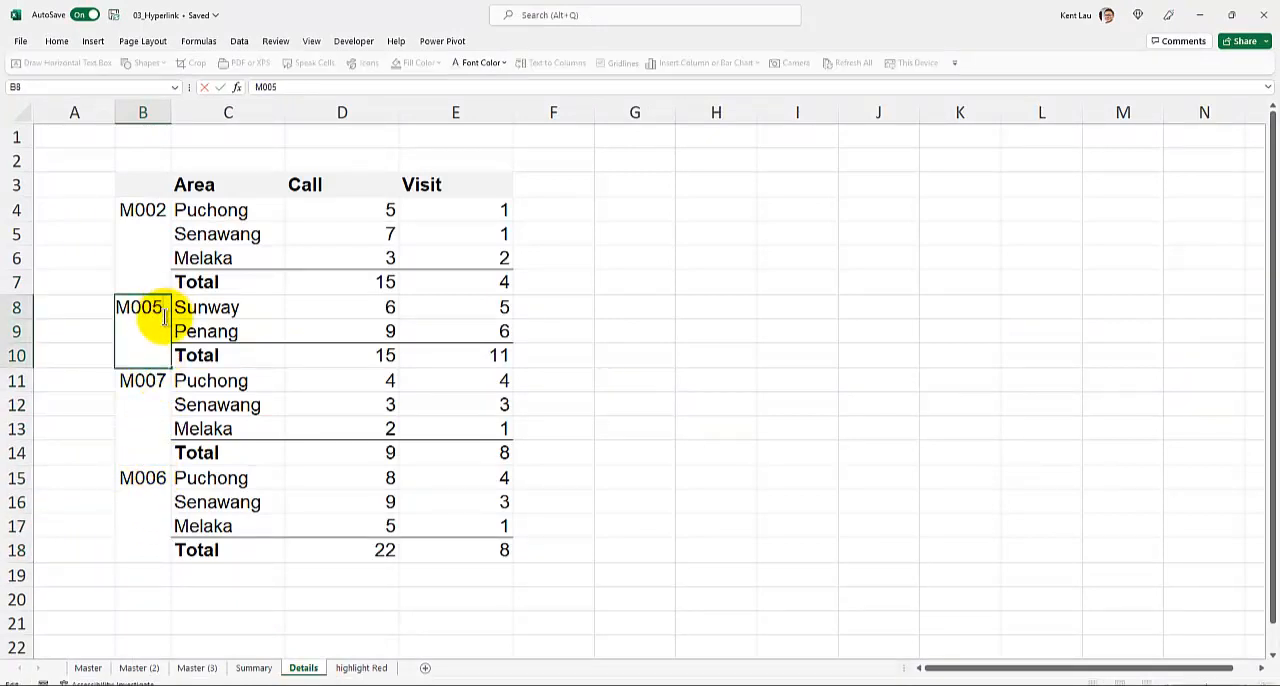
key("Return")
left_click(255, 667)
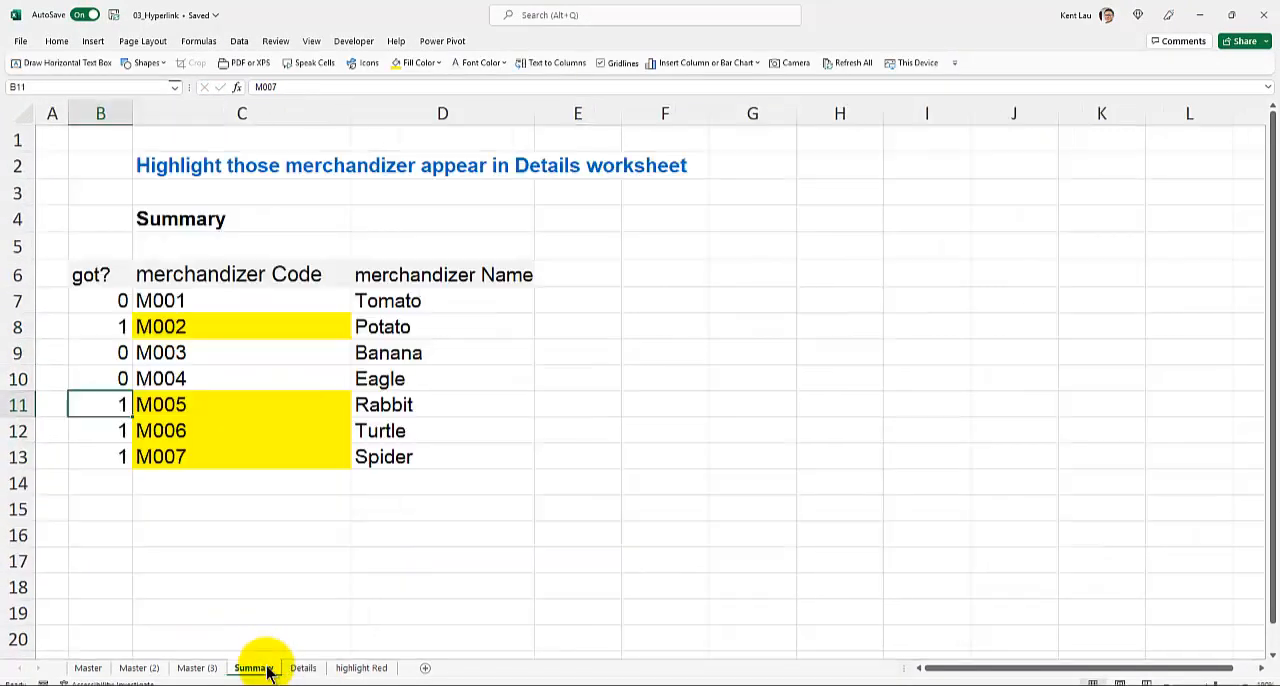
mouse_move(170, 404)
left_mouse_down()
mouse_move(177, 374)
mouse_move(177, 460)
left_mouse_up()
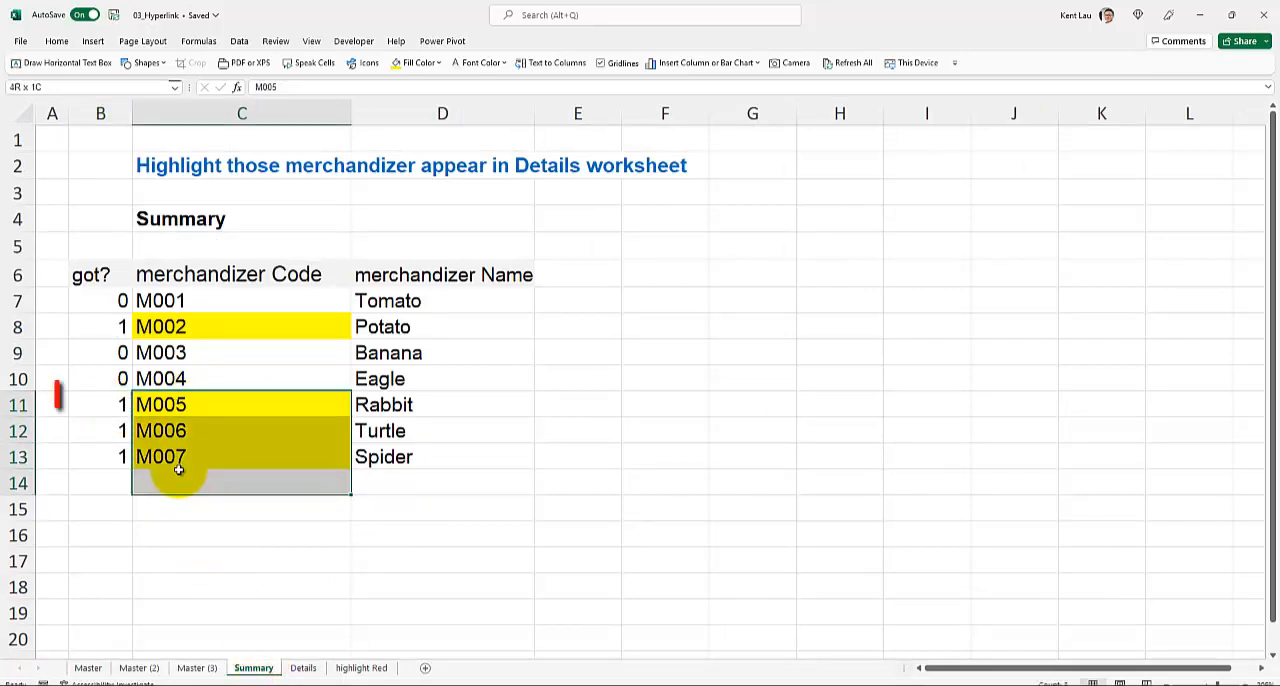
left_click(303, 667)
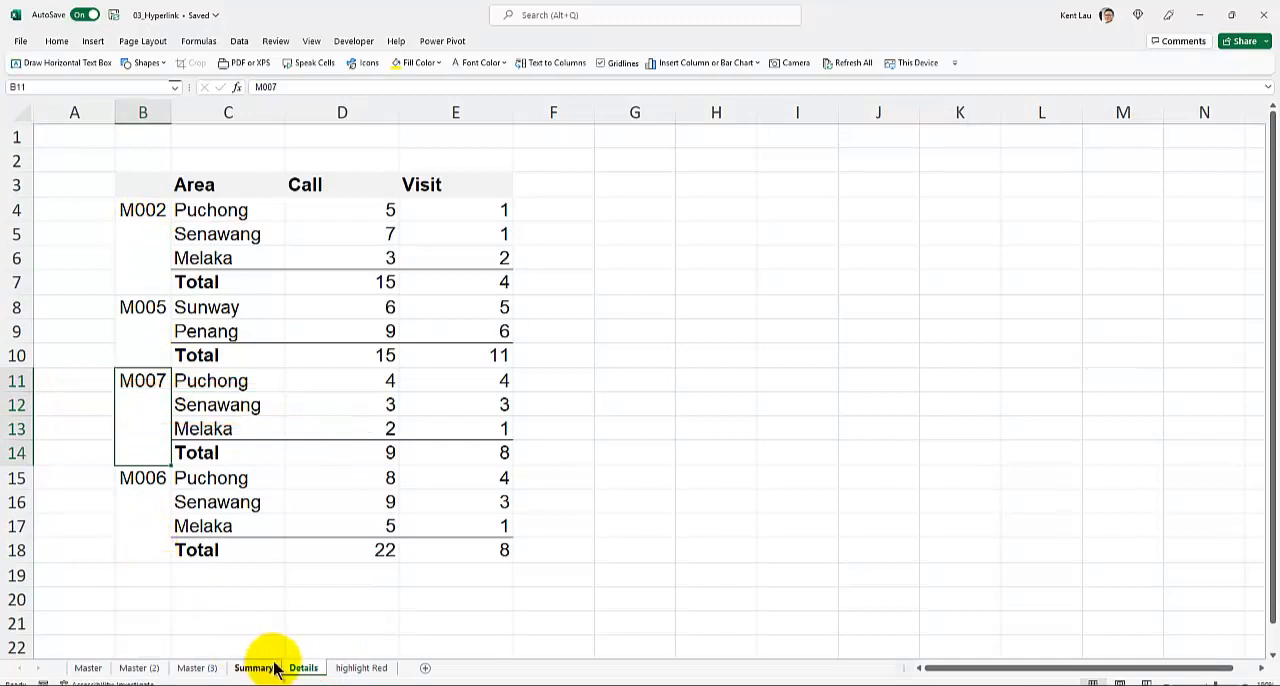
left_click(256, 667)
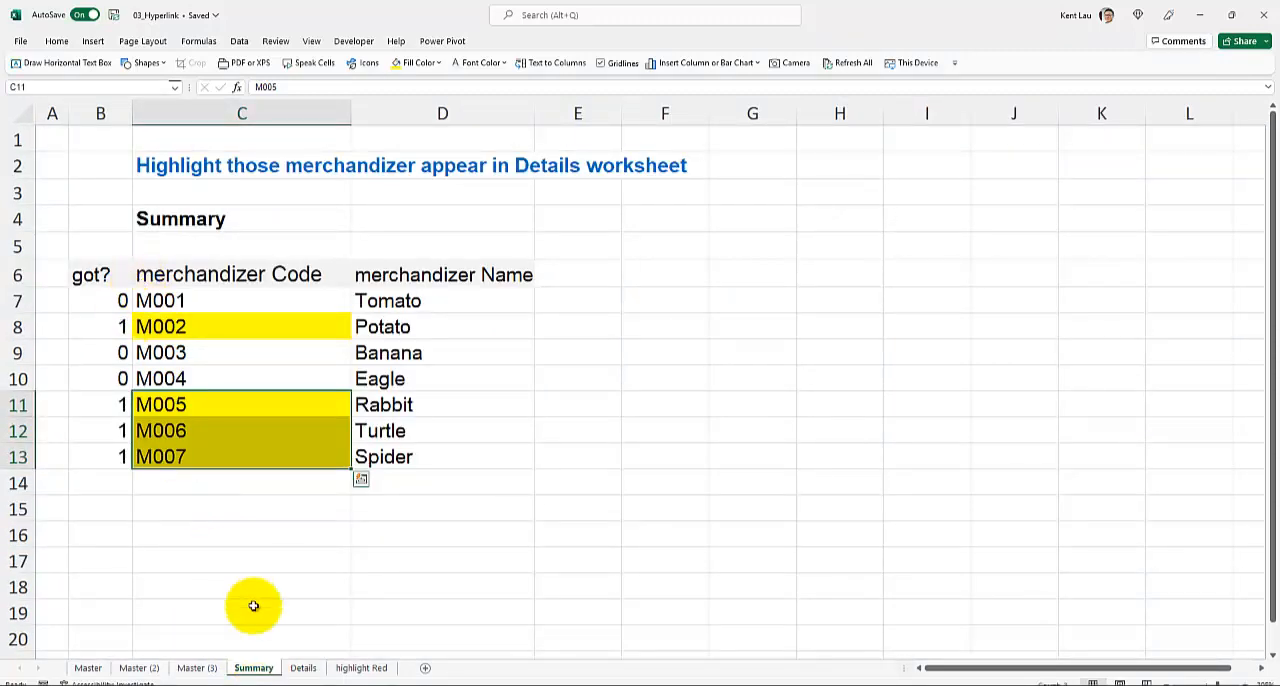
- Count the merchandizer codes on the Details worksheet by entering =COUNTA(B4:B18) in cell B2
left_click(303, 667)
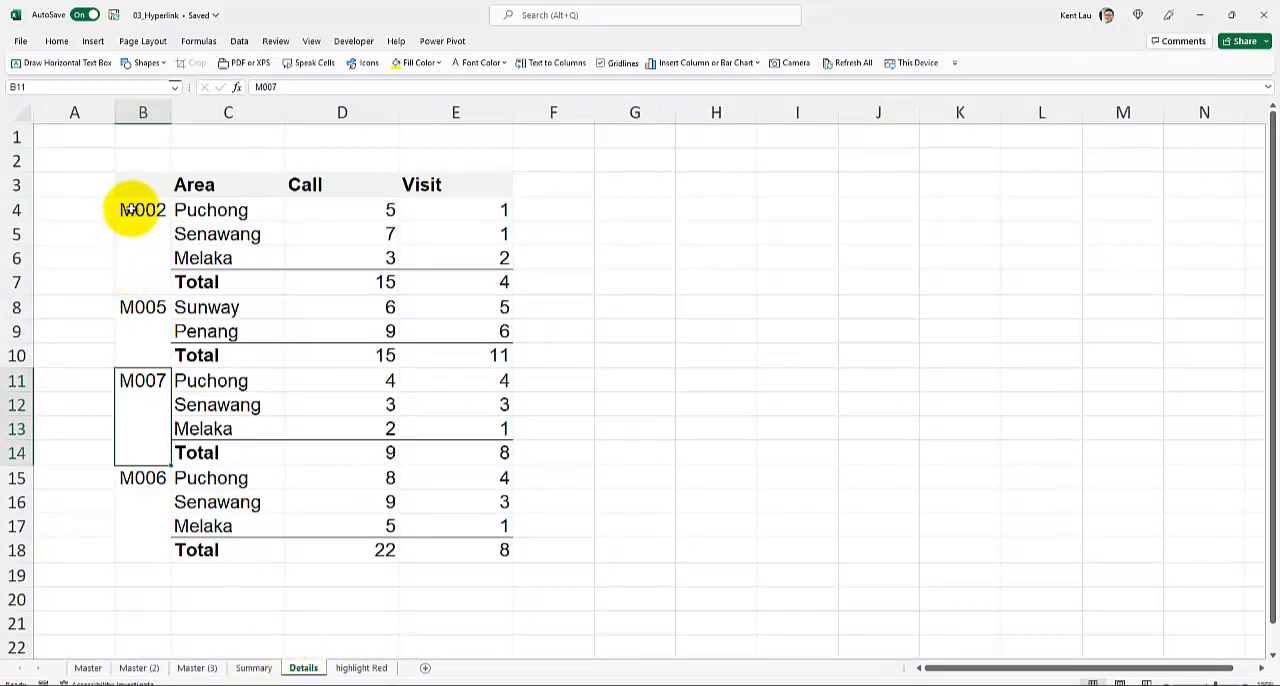
left_click(134, 209)
left_click(133, 460)
left_click(133, 472)
left_click(137, 158)
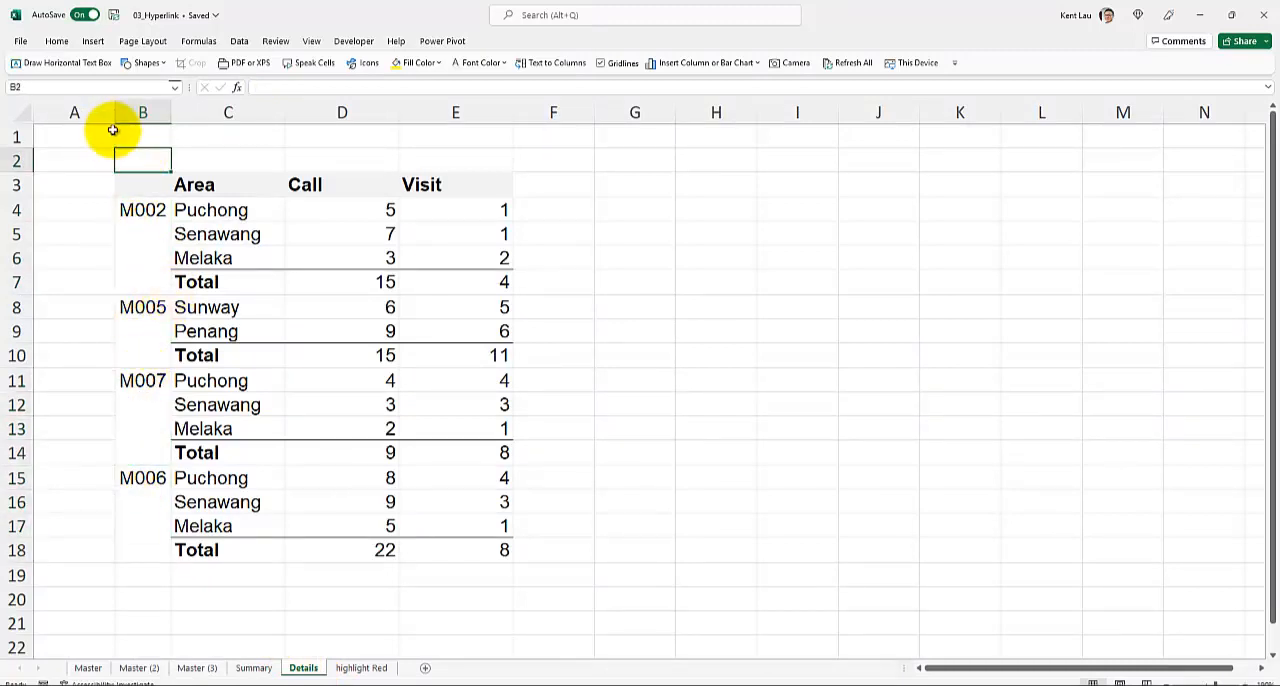
type("=coun")
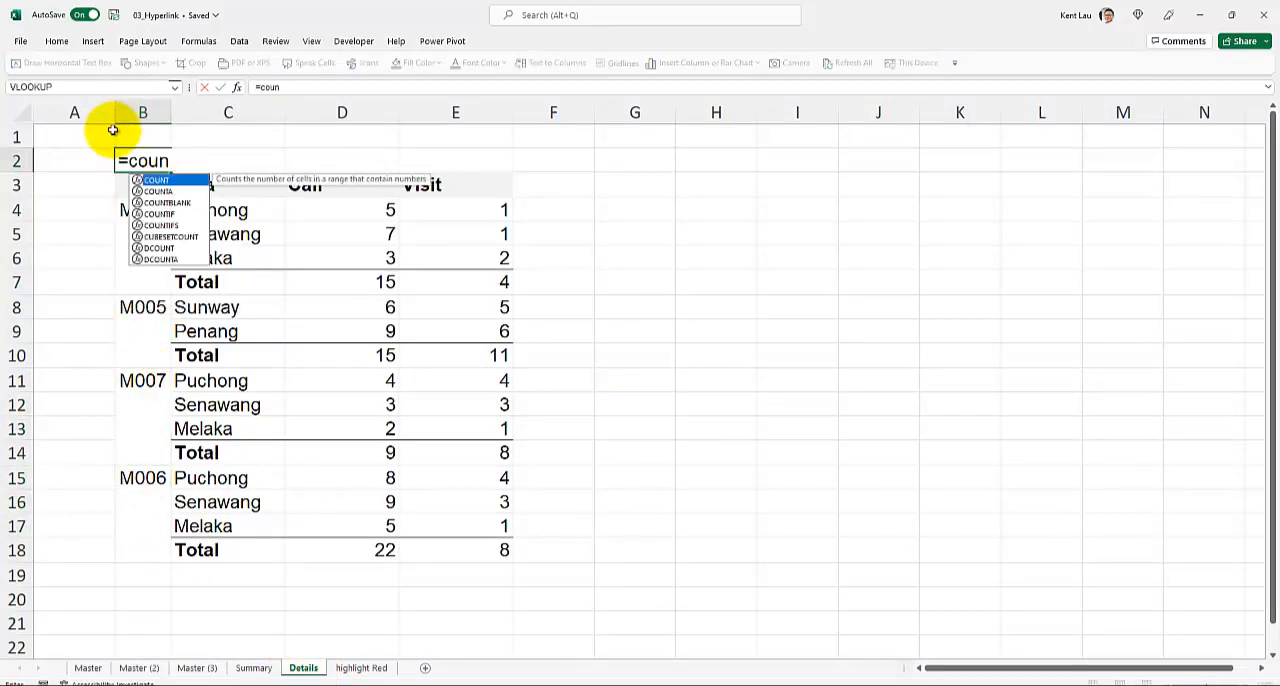
type("ta(")
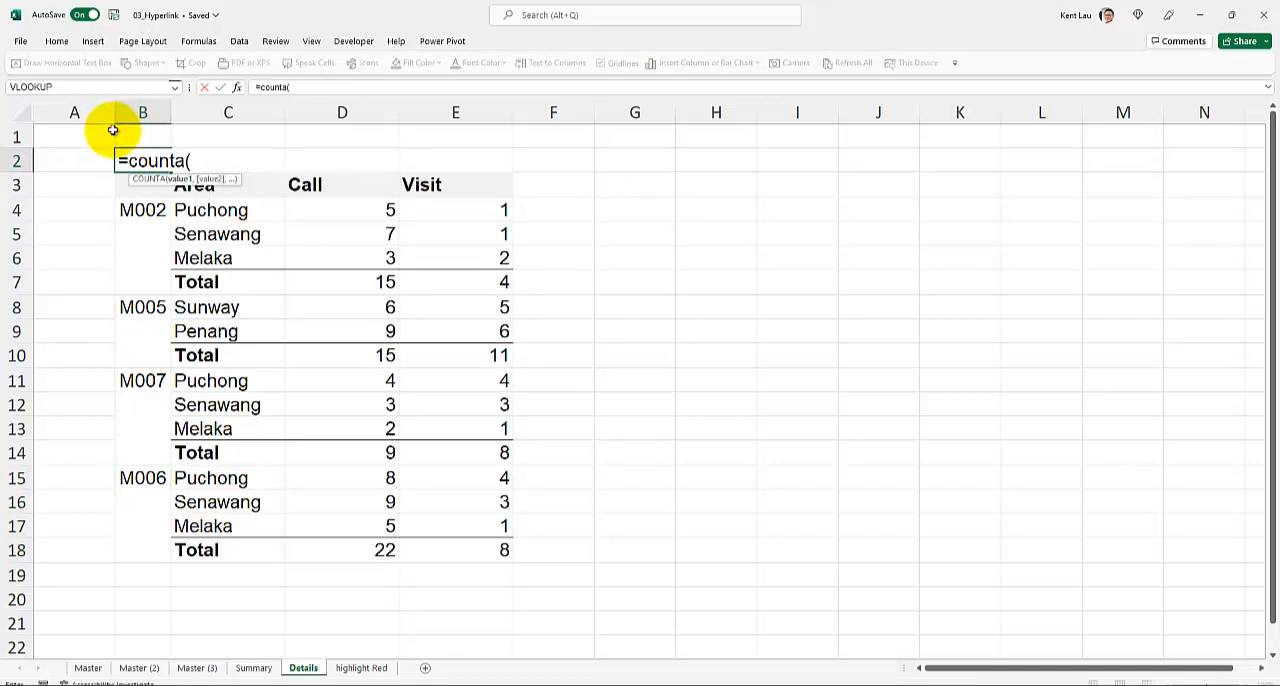
left_click_drag(157, 211, 163, 523)
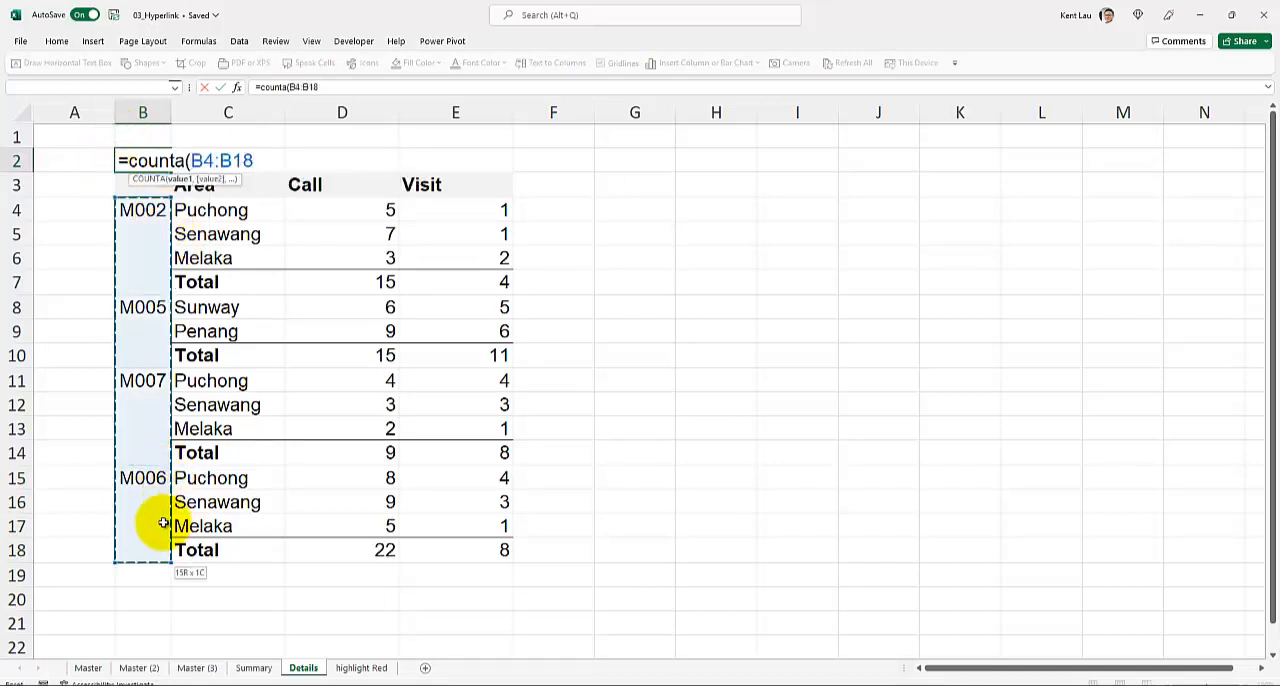
key("Return")
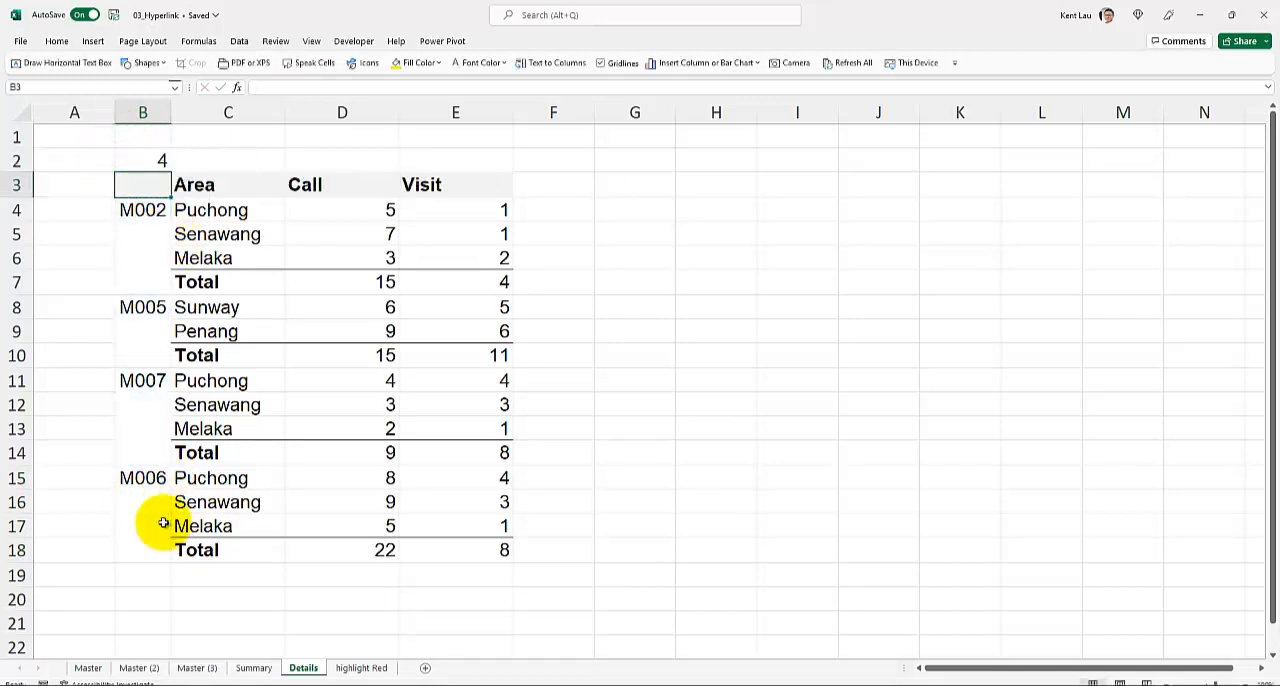
left_click(130, 160)
- Total the "got?" counts in B7:B13 with a SUM formula in cell B5 of the Summary worksheet
left_click(253, 667)
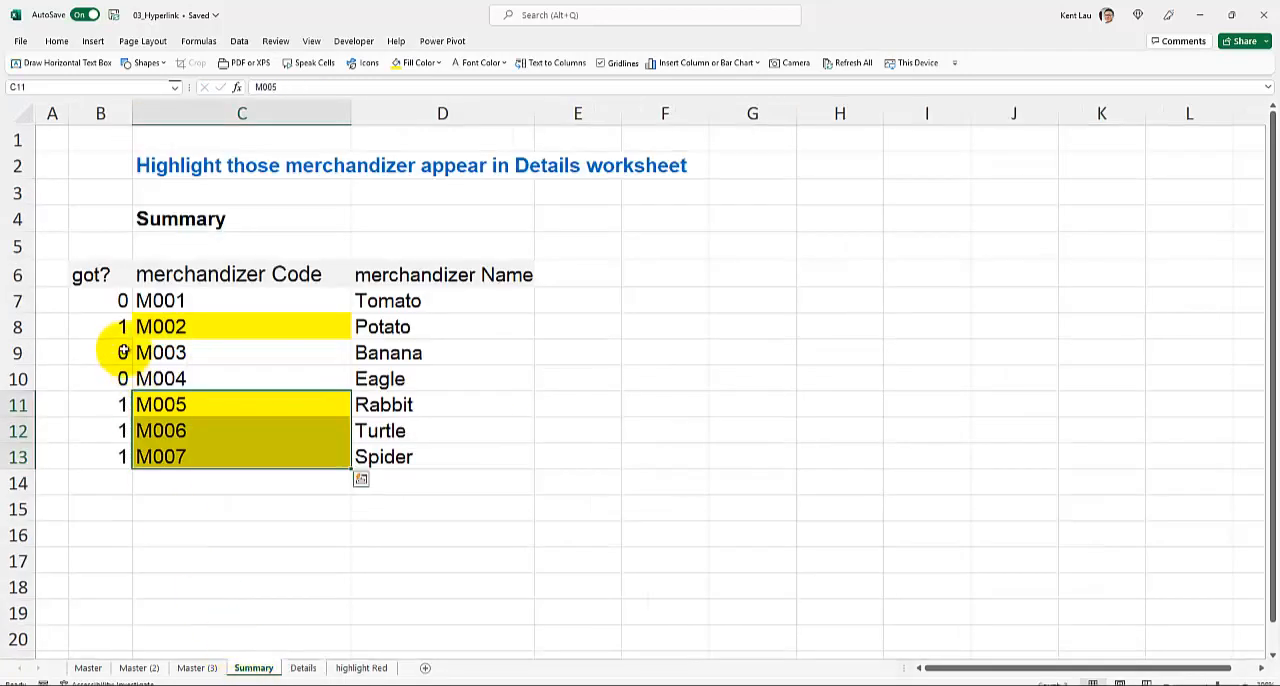
left_click(302, 668)
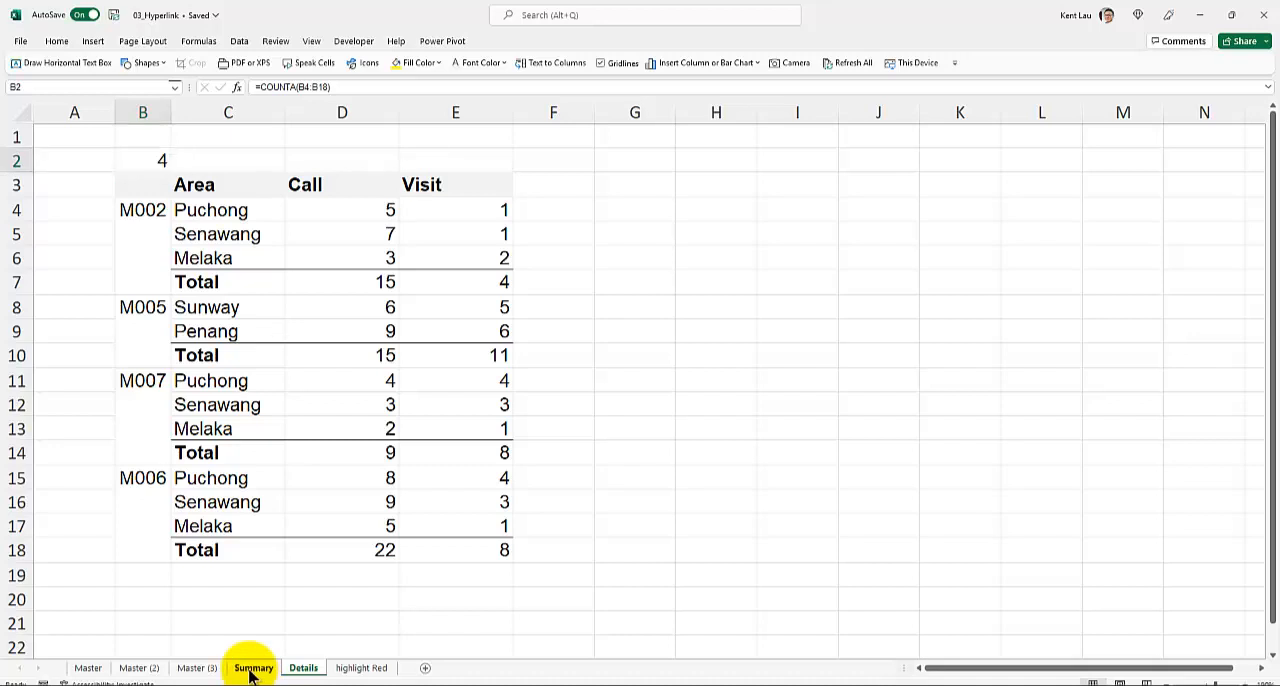
left_click(253, 667)
left_click(108, 244)
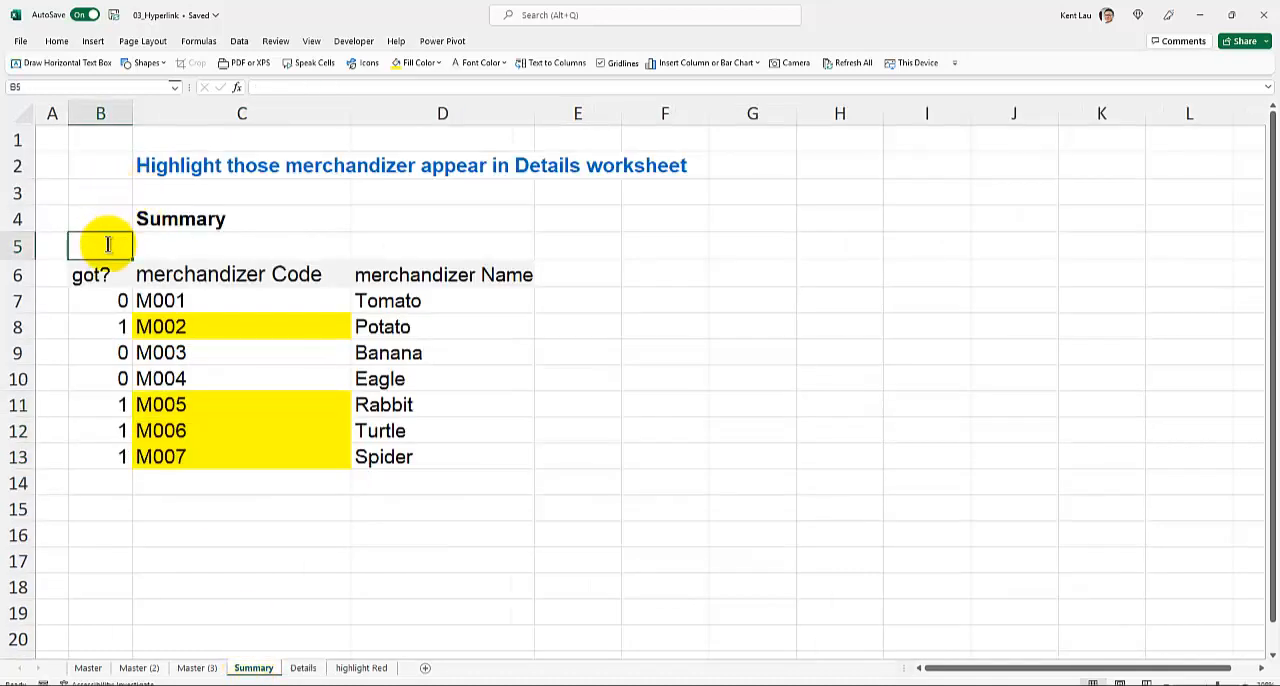
type("=sum(")
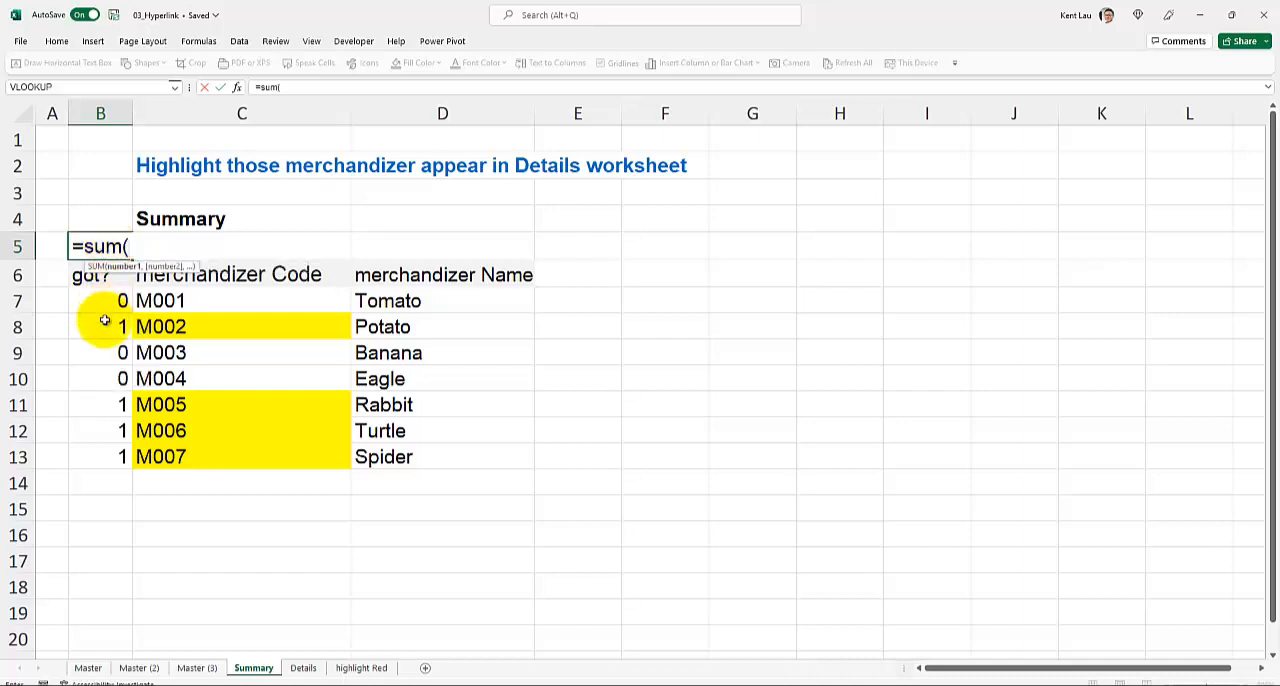
left_click_drag(100, 300, 110, 453)
key("Return")
left_click(109, 245)
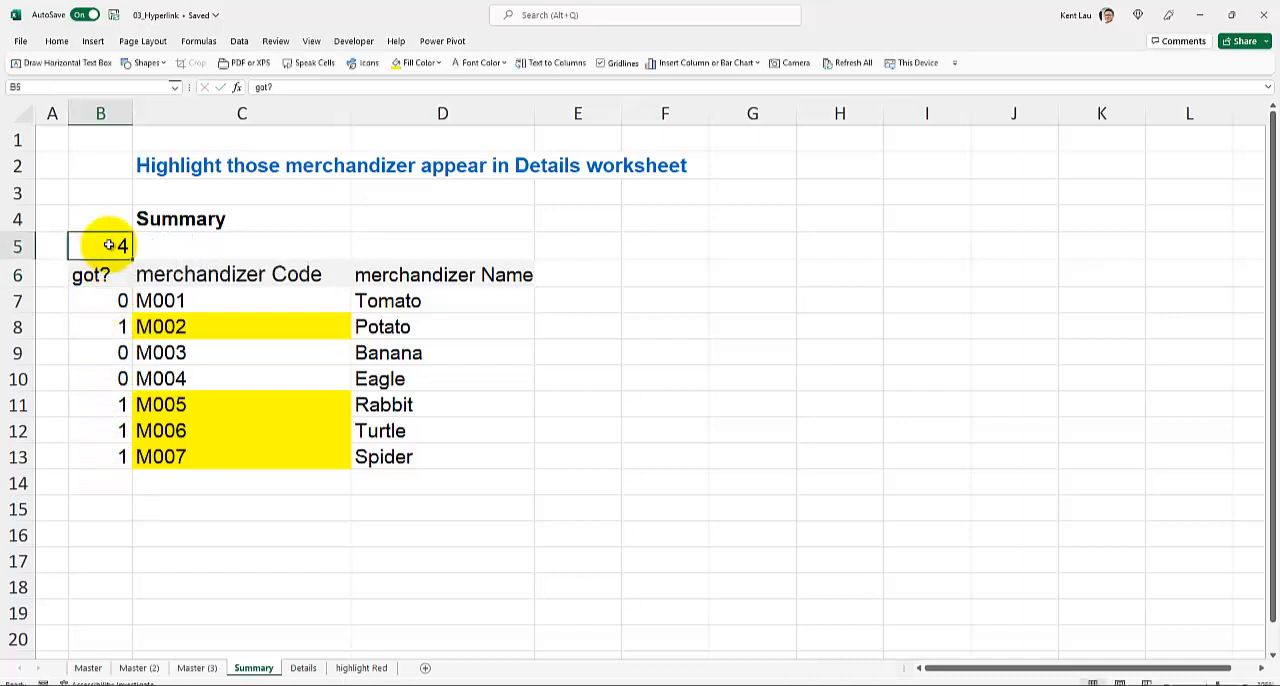
- Extend the SUM formula in cell B5 of the Summary worksheet to =SUM(B7:B13)=Details!B2, then review it
double_click(109, 245)
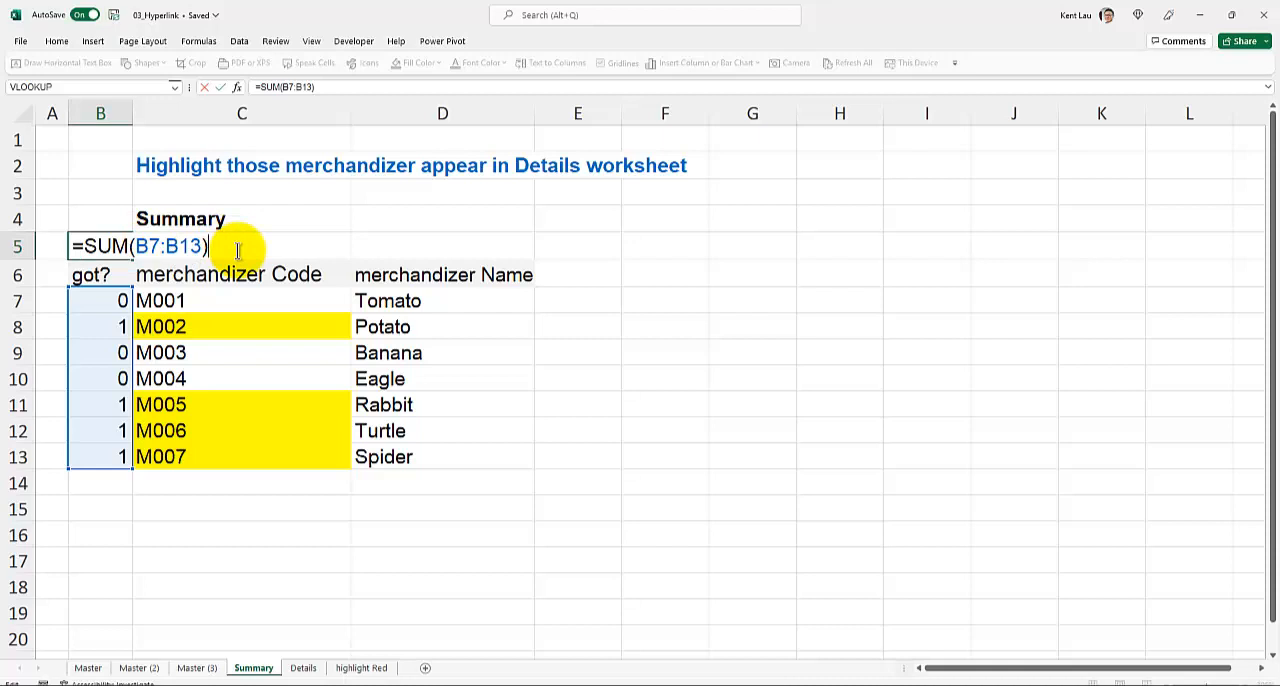
type("=")
left_click(303, 667)
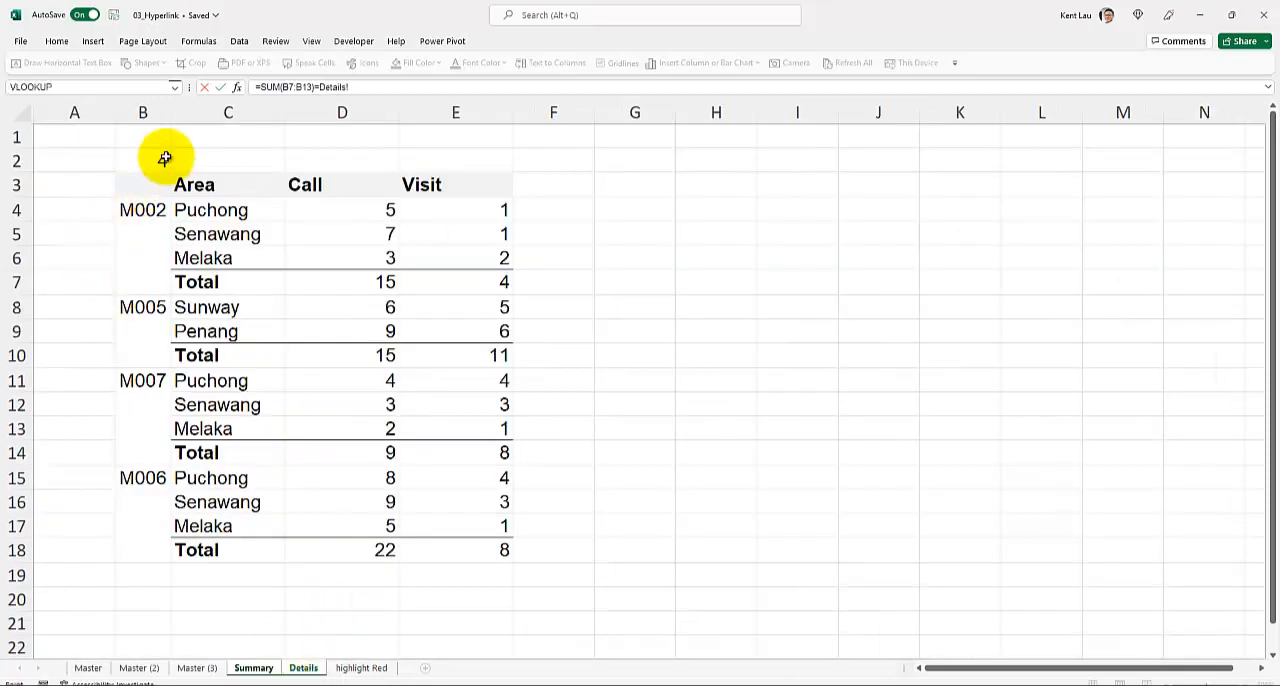
key("Return")
left_click(100, 245)
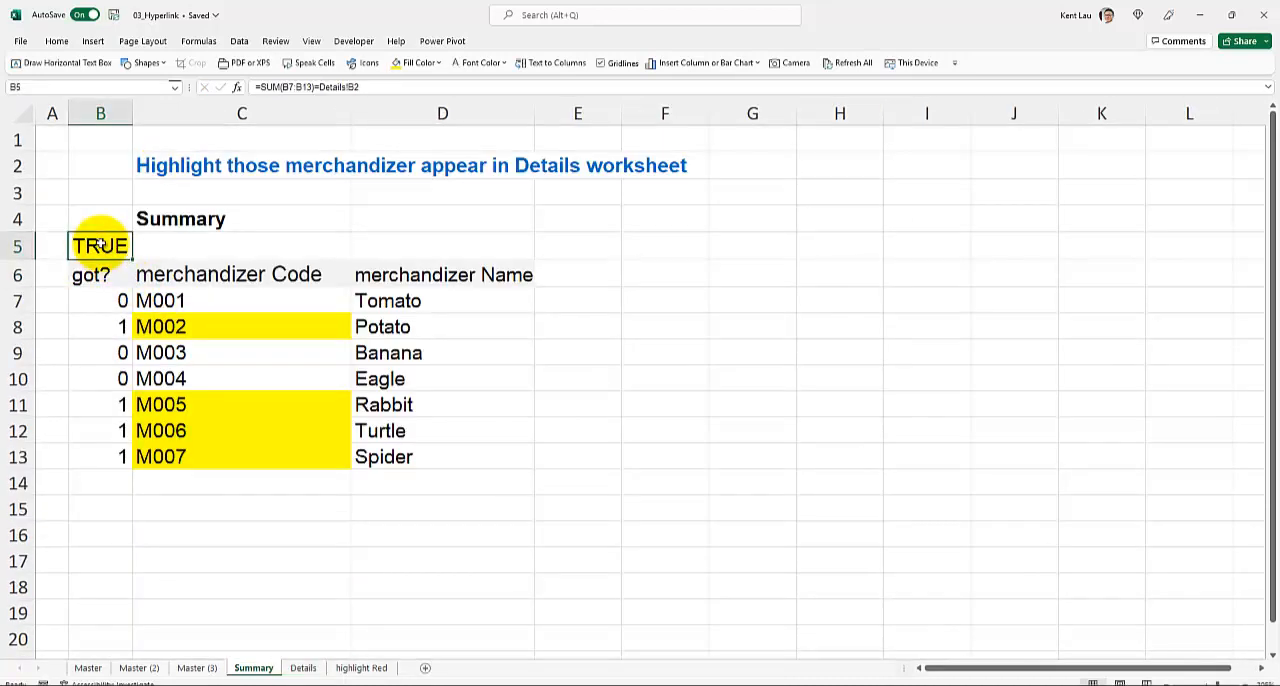
double_click(89, 245)
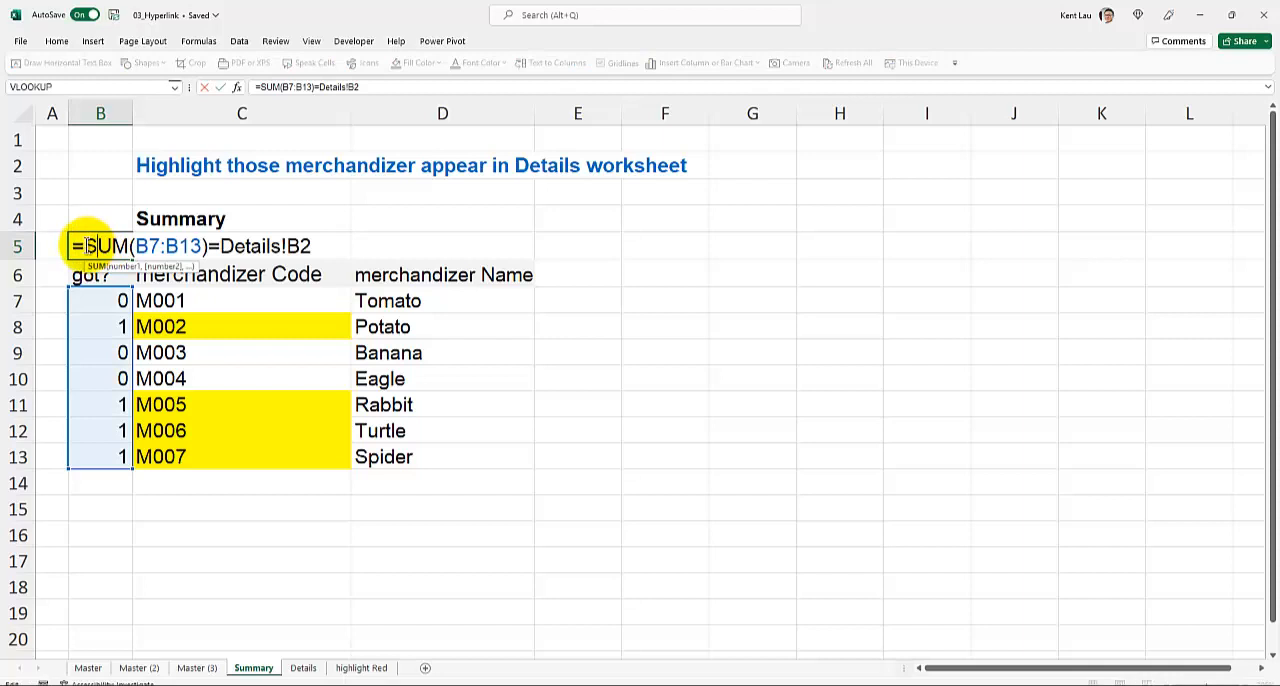
key("Escape")
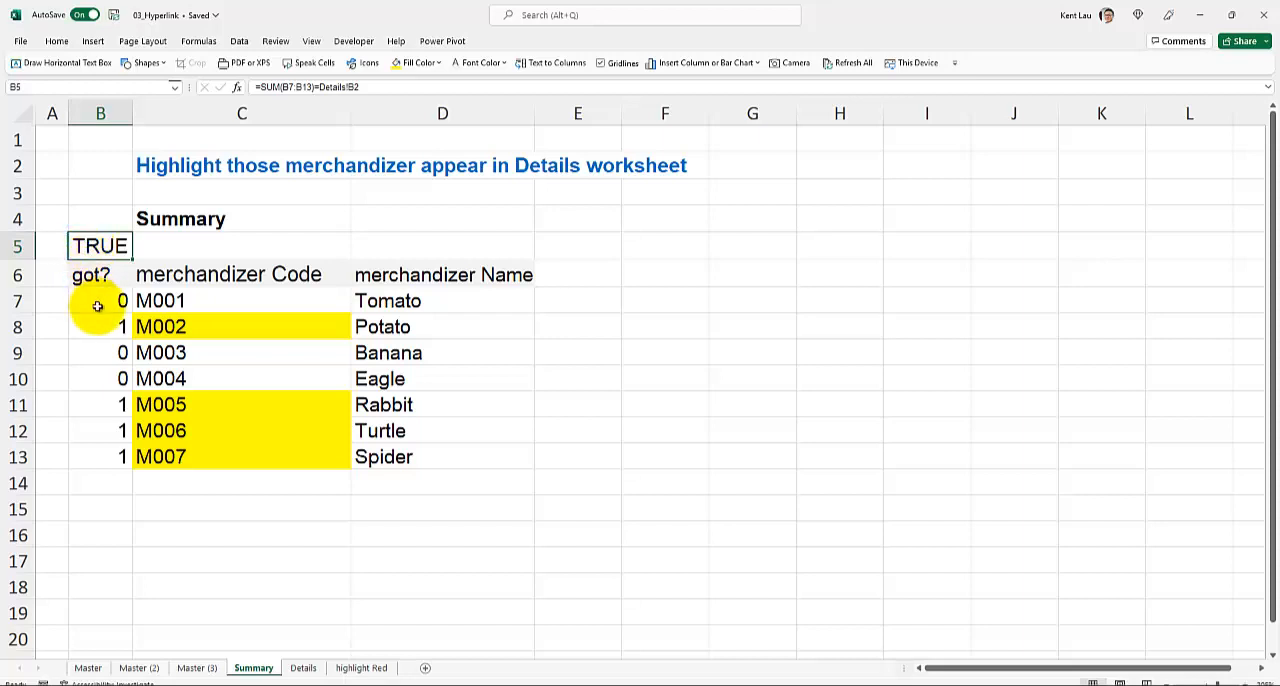
- Change the code in cell B11 of the Details worksheet to M009 and widen column B on Summary to read the check result
left_click(303, 668)
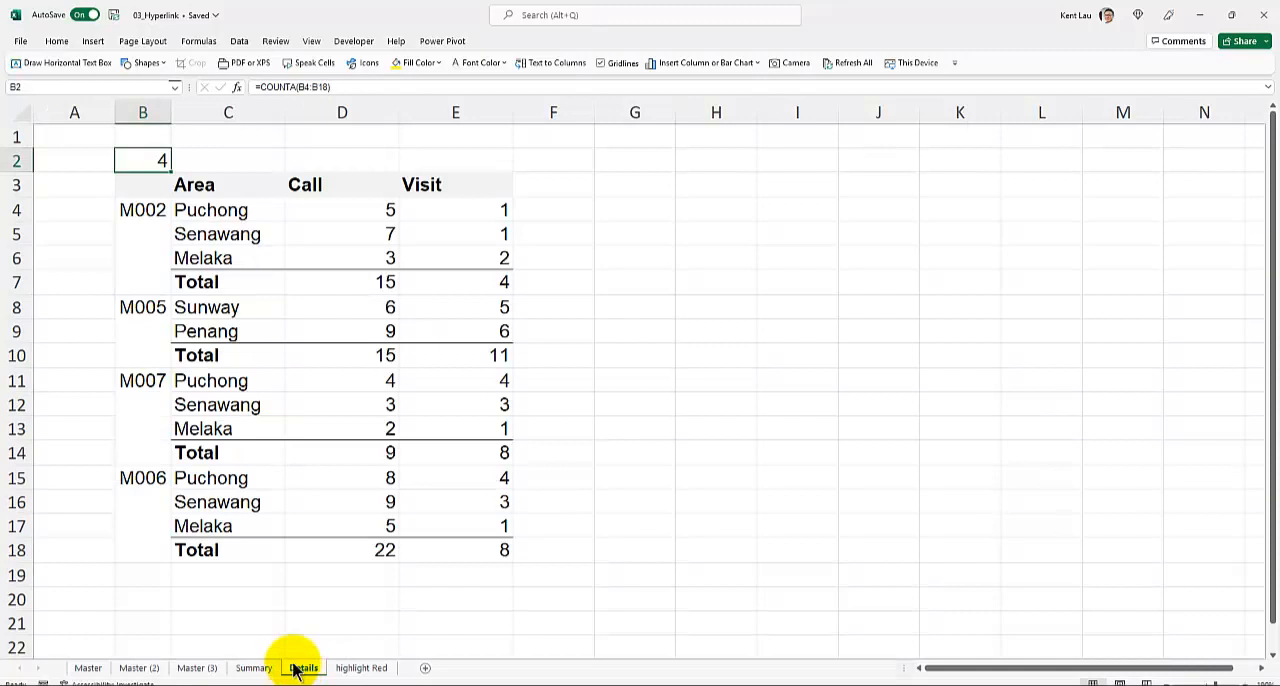
double_click(143, 390)
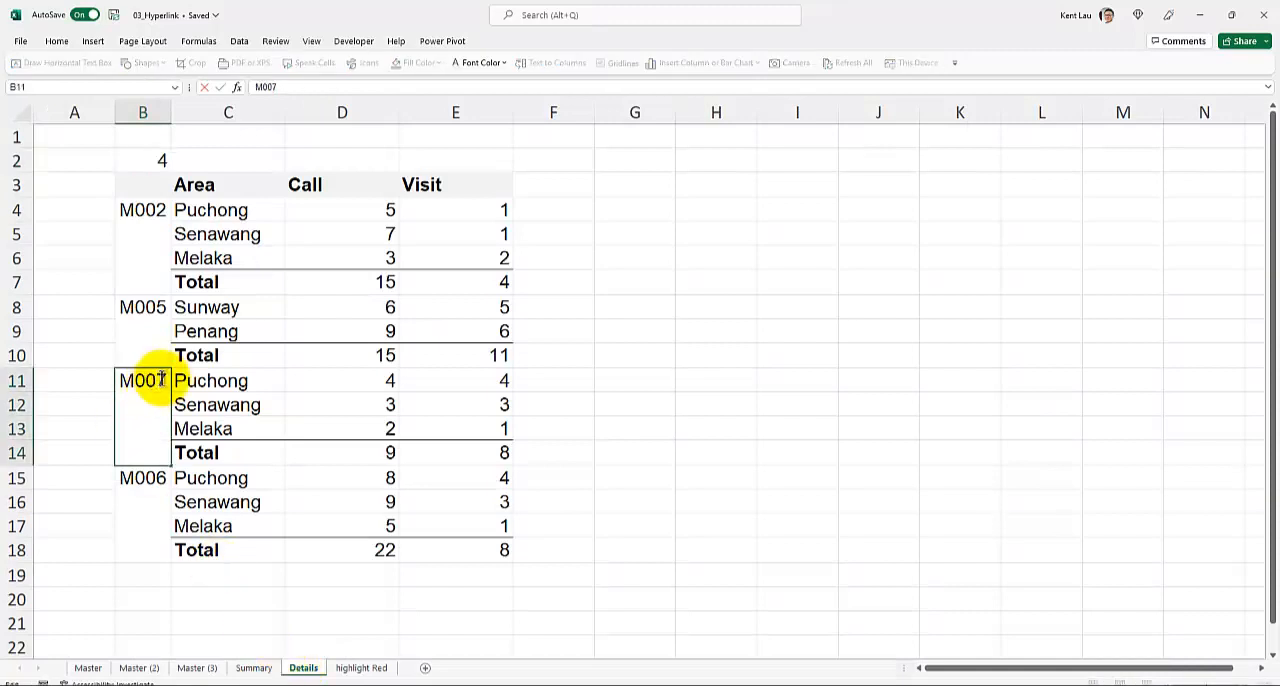
left_click_drag(161, 380, 167, 381)
type("9")
left_click(265, 428)
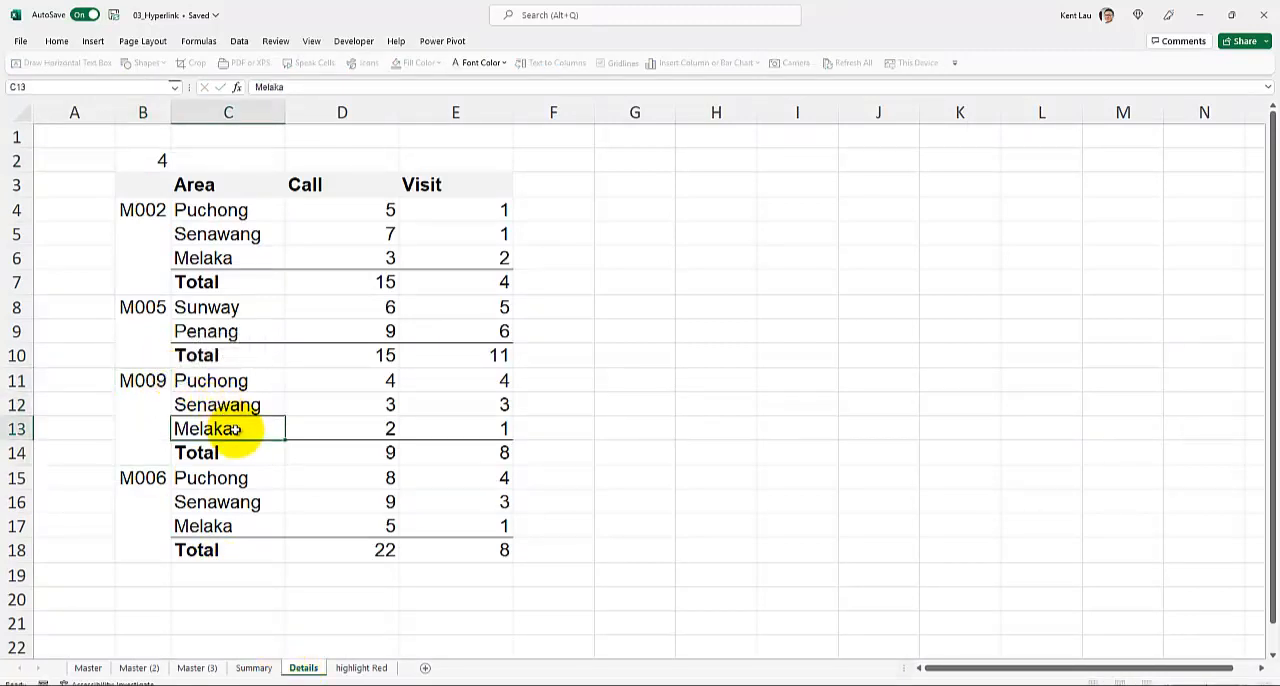
left_click(240, 666)
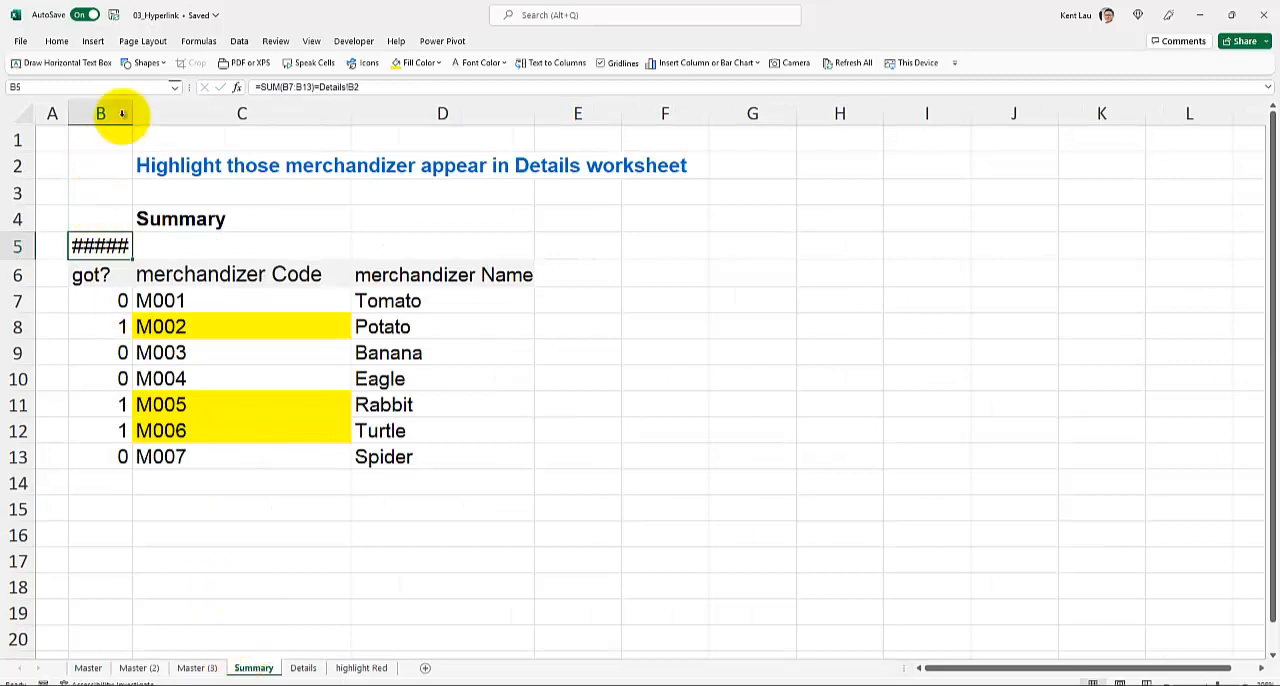
left_click_drag(132, 108, 152, 105)
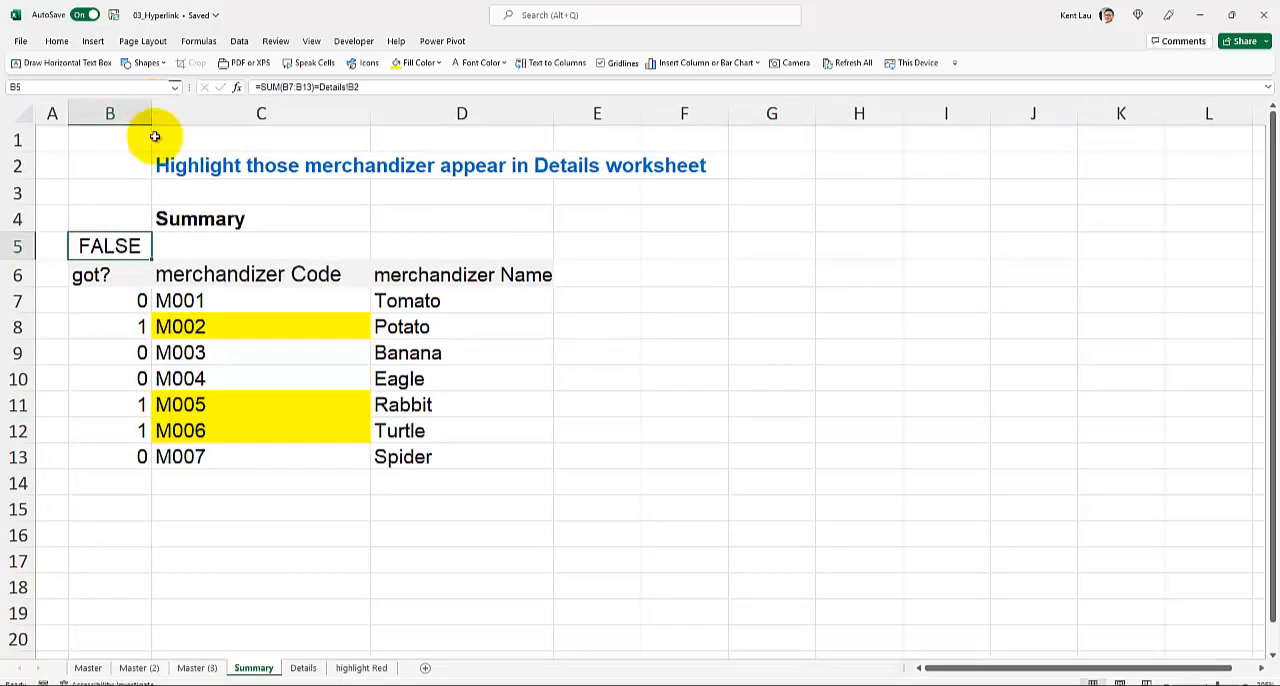
- Compare the Details and Summary worksheets, and undo the code change in cell B11 of Details
left_click(304, 667)
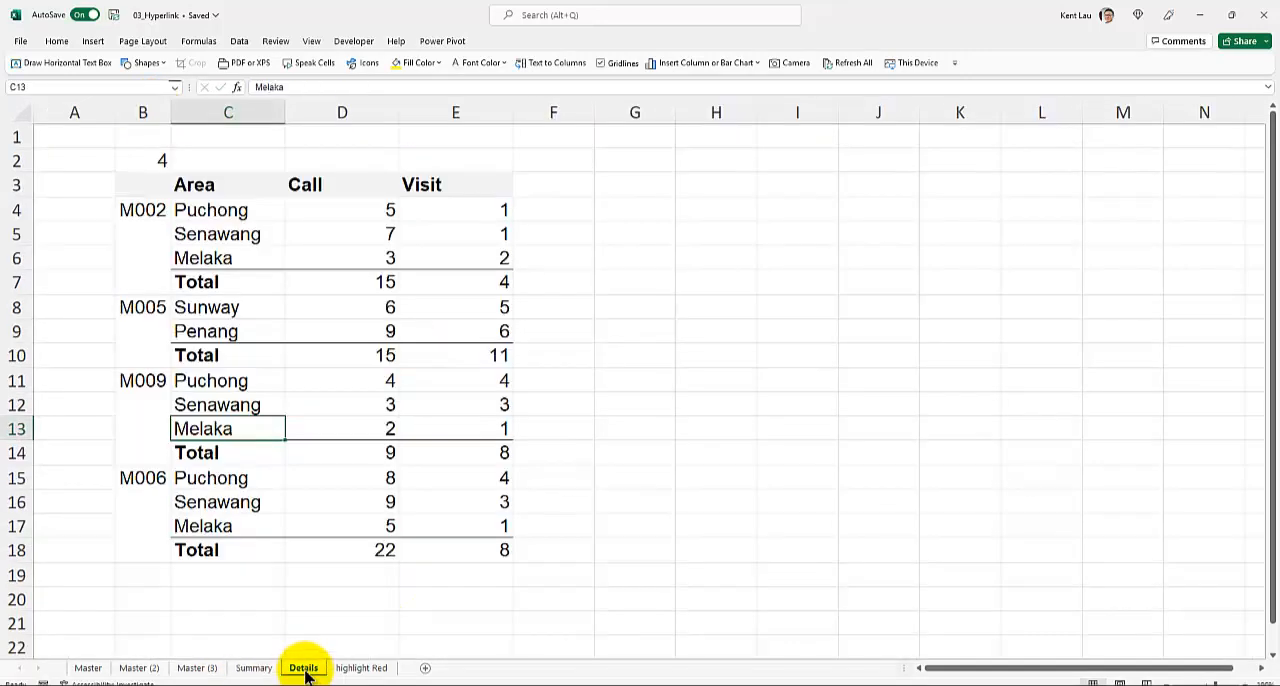
left_click(254, 667)
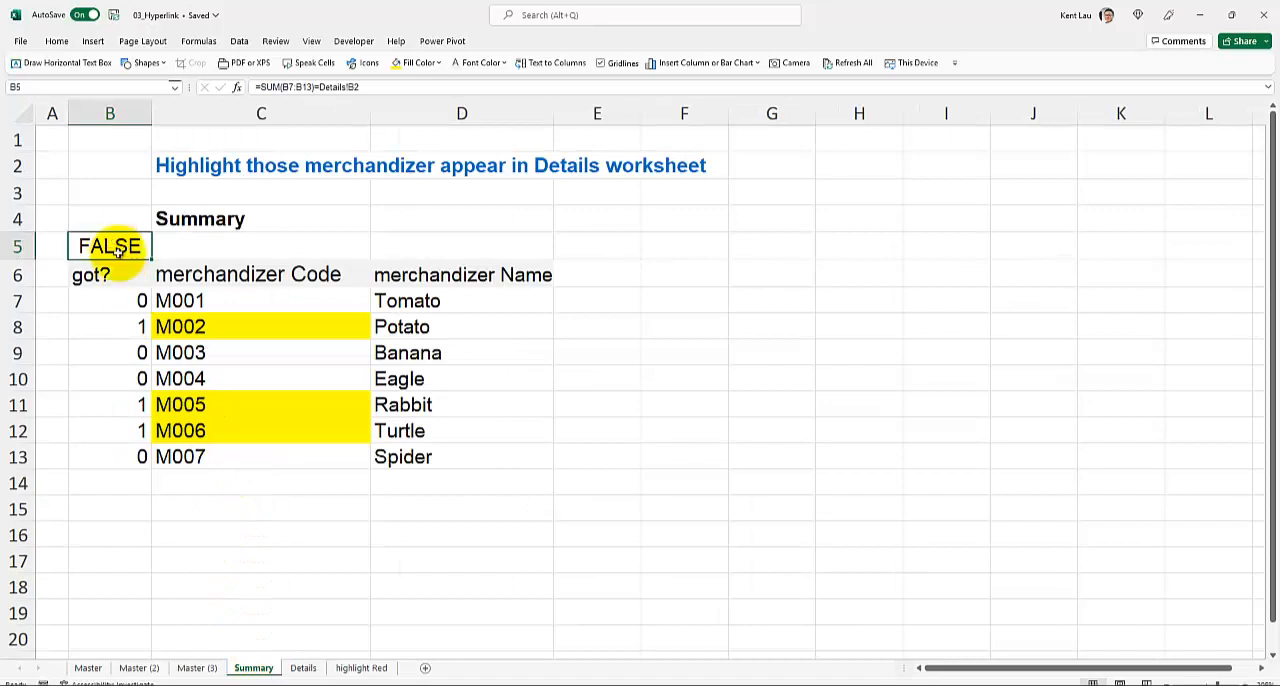
left_click(304, 668)
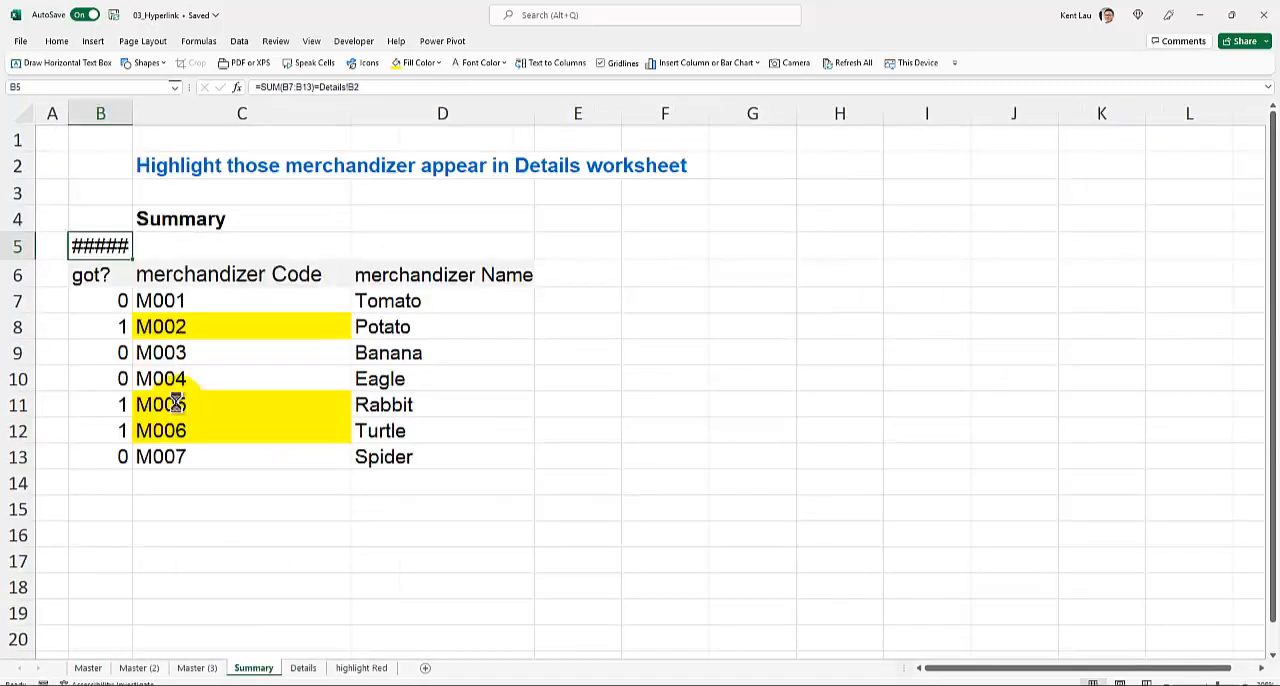
left_click(175, 404)
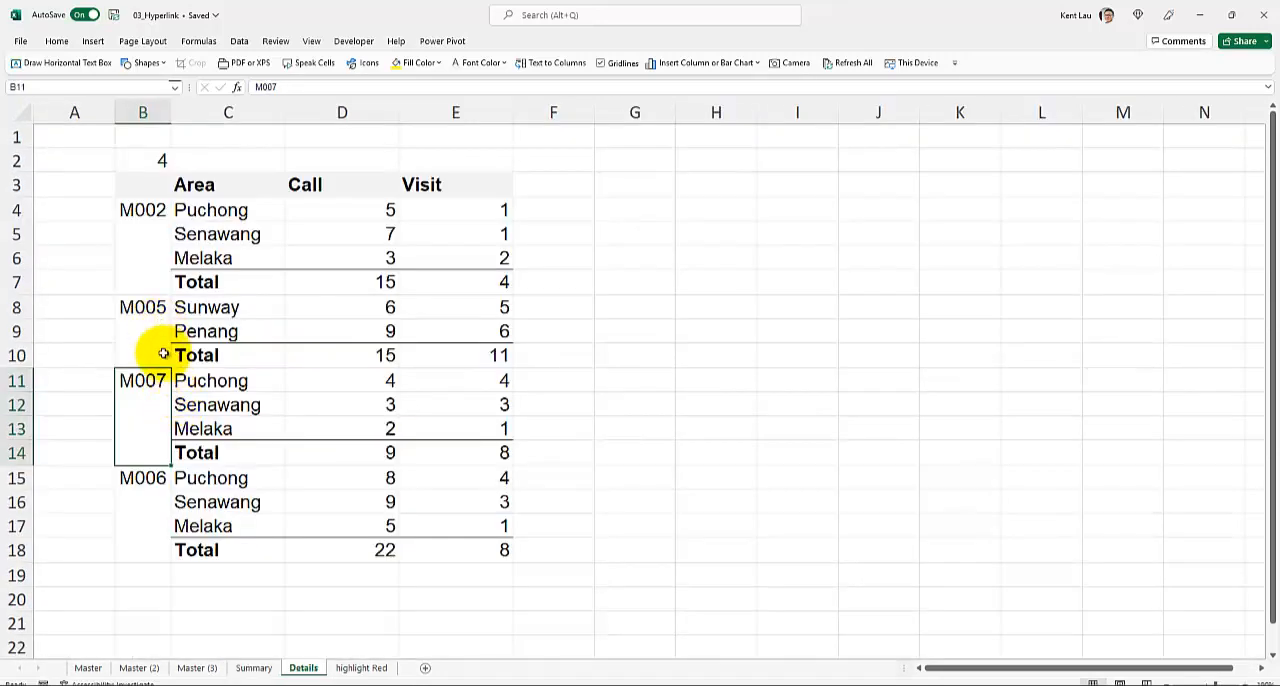
- Widen column B of the Summary worksheet to fit the check result in B5
left_click(253, 668)
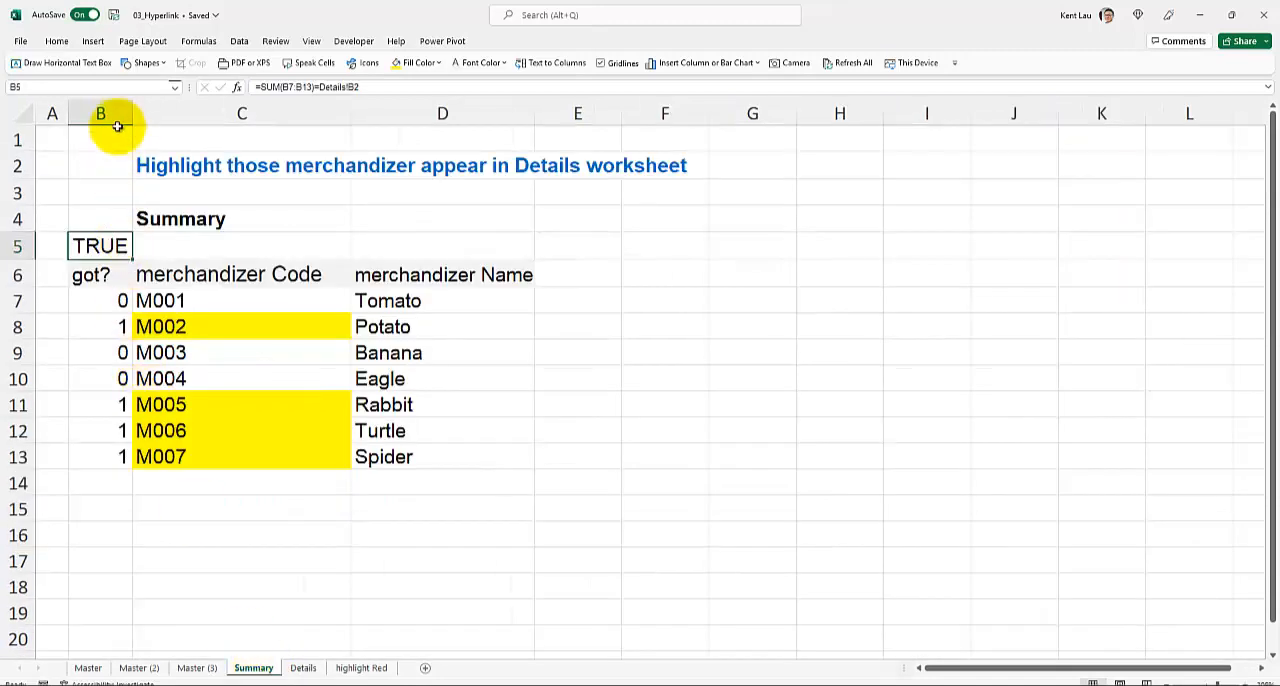
left_click_drag(131, 112, 150, 112)
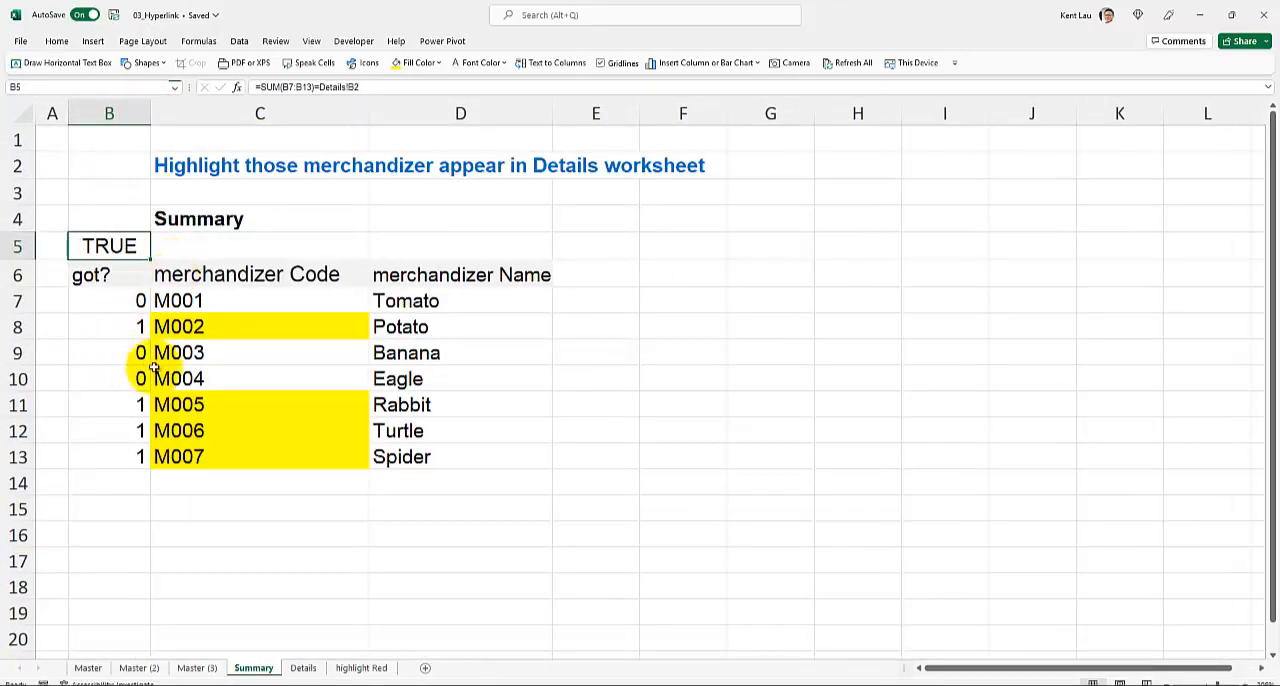
scroll(160, 368, "up", 1)
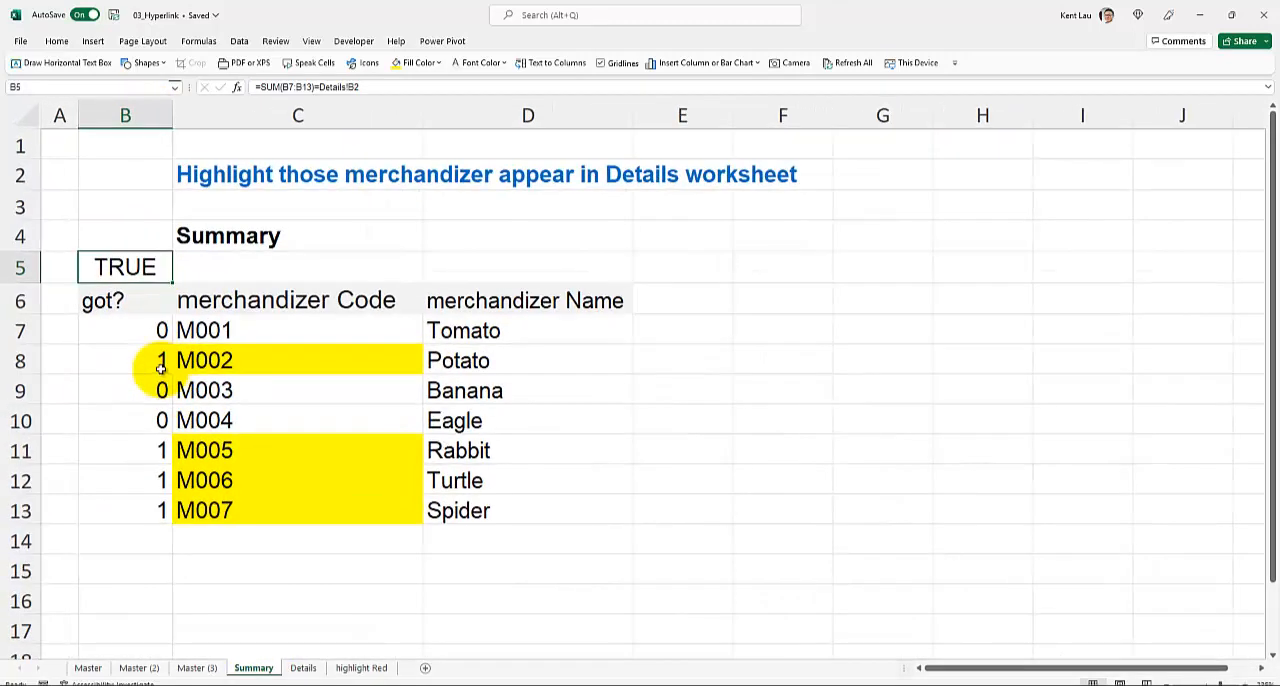
- Review the COUNTIF formula in cell B7 of the Summary worksheet against the codes on the Details worksheet
left_click(162, 330)
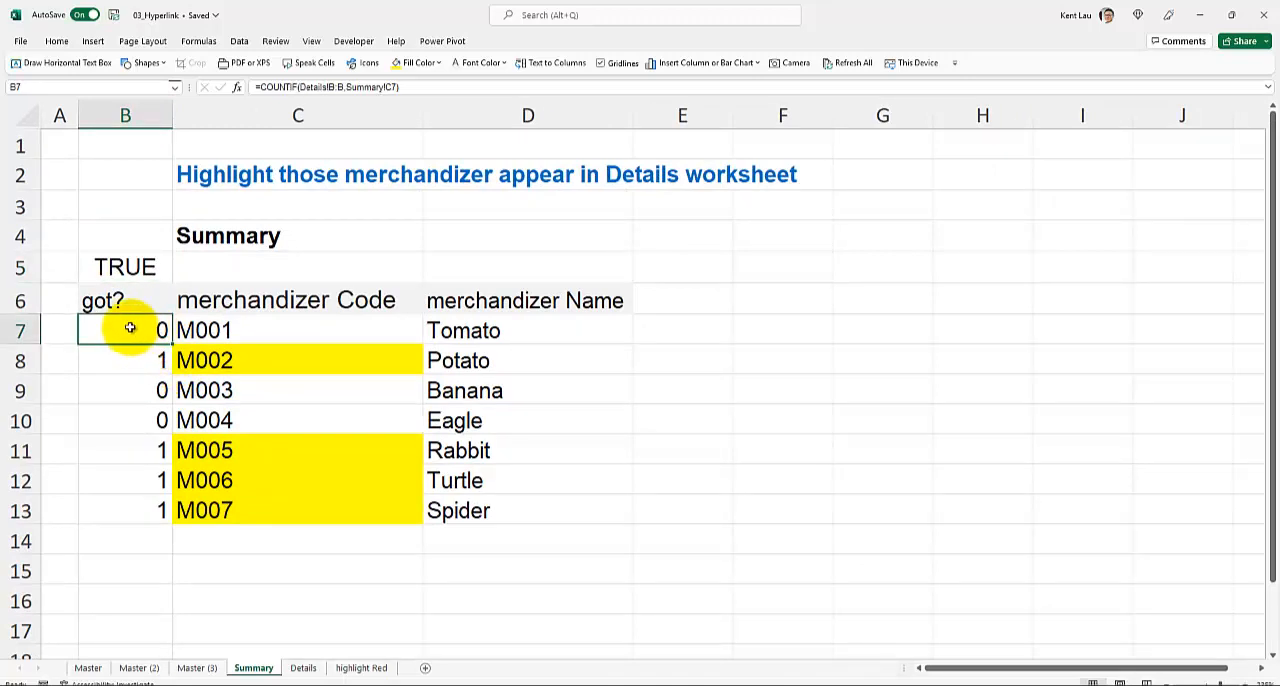
double_click(130, 328)
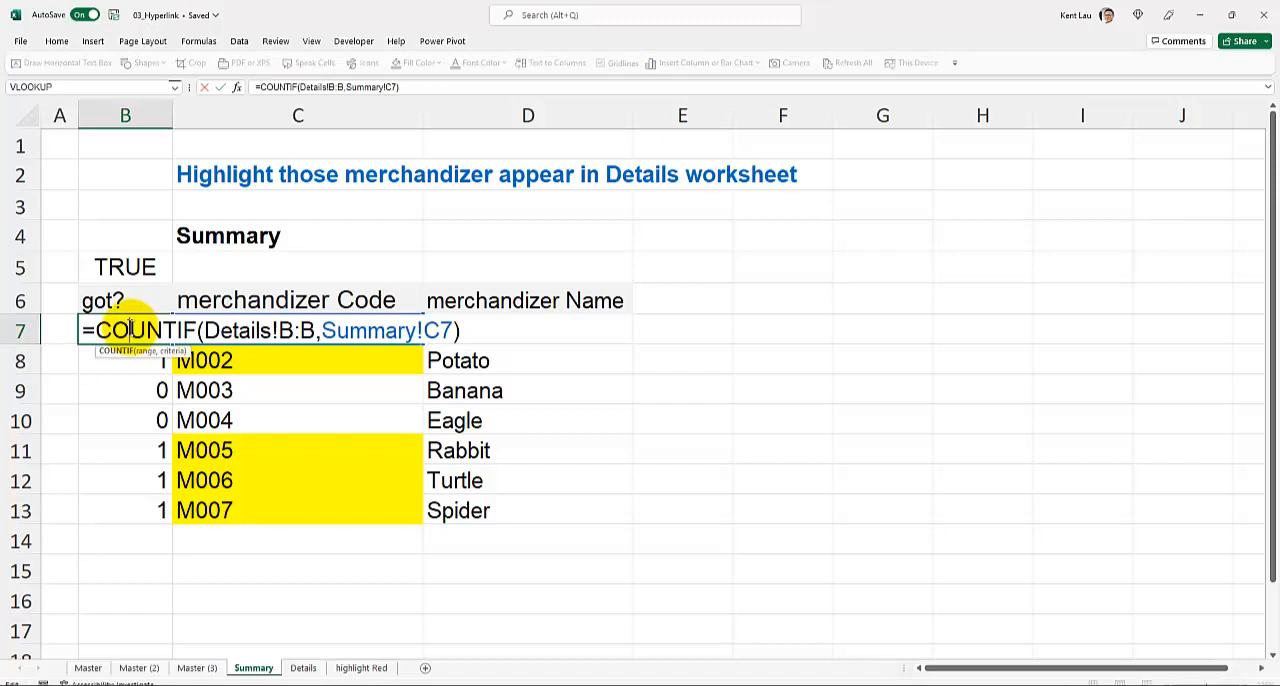
key("Return")
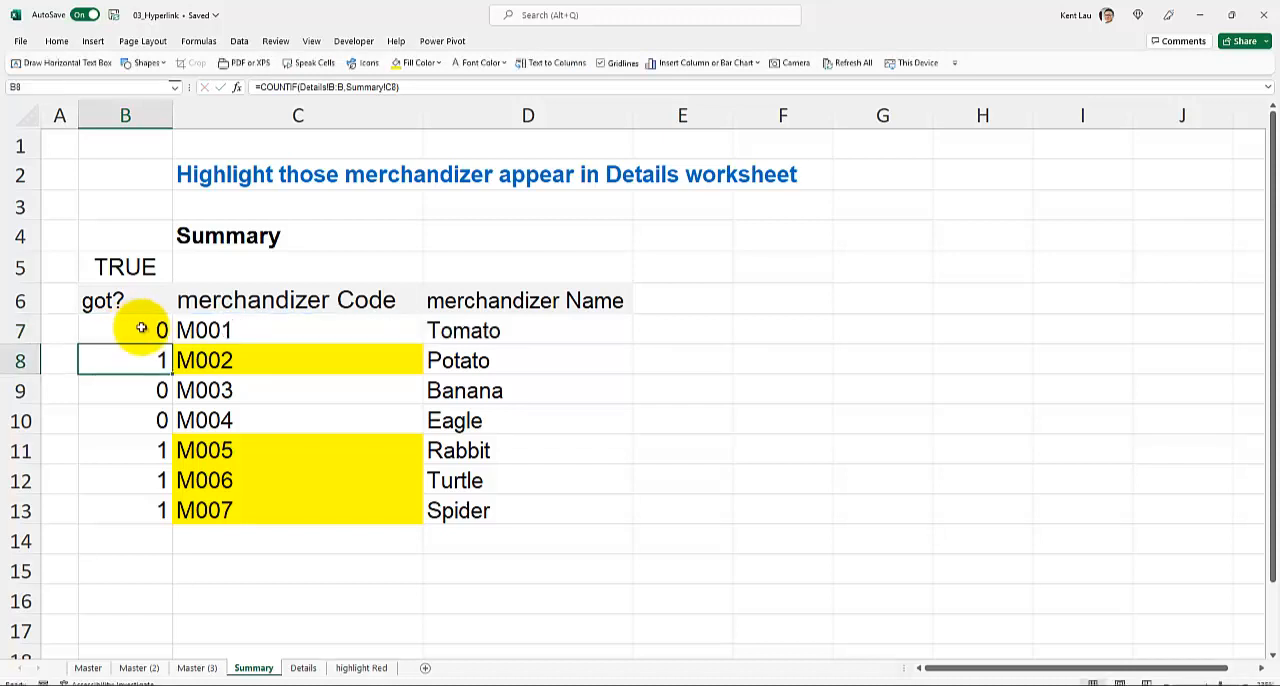
left_click(262, 331)
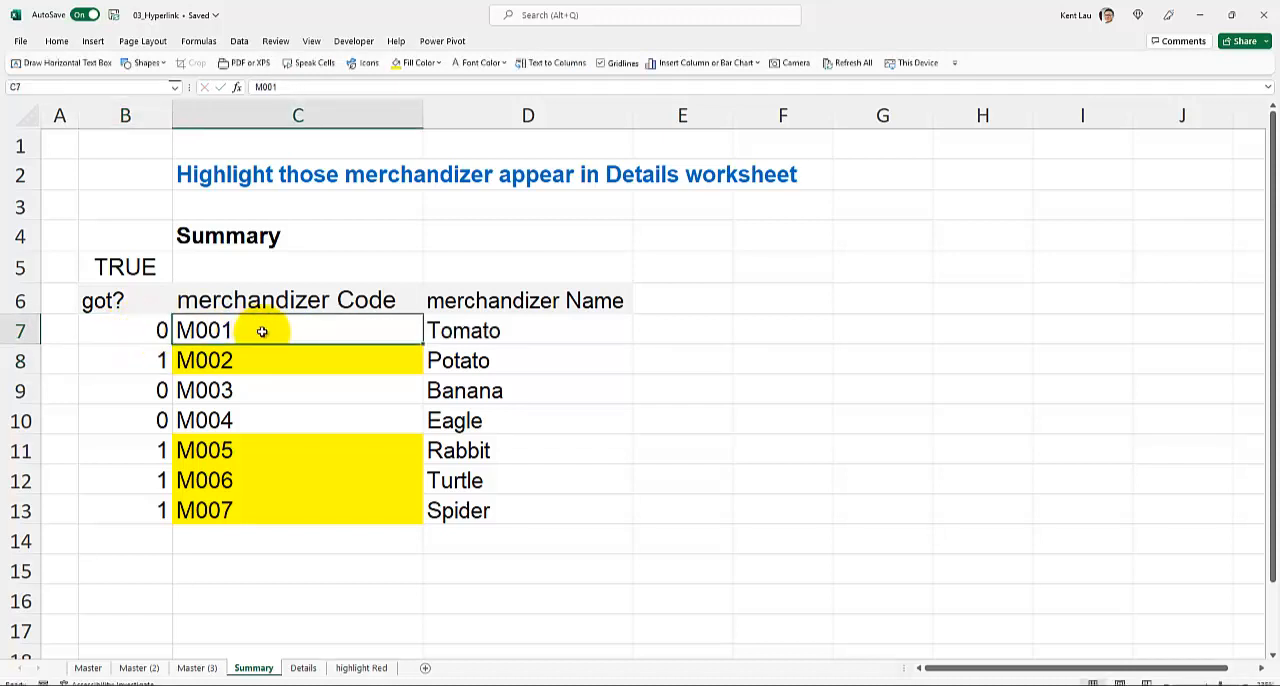
left_click(310, 667)
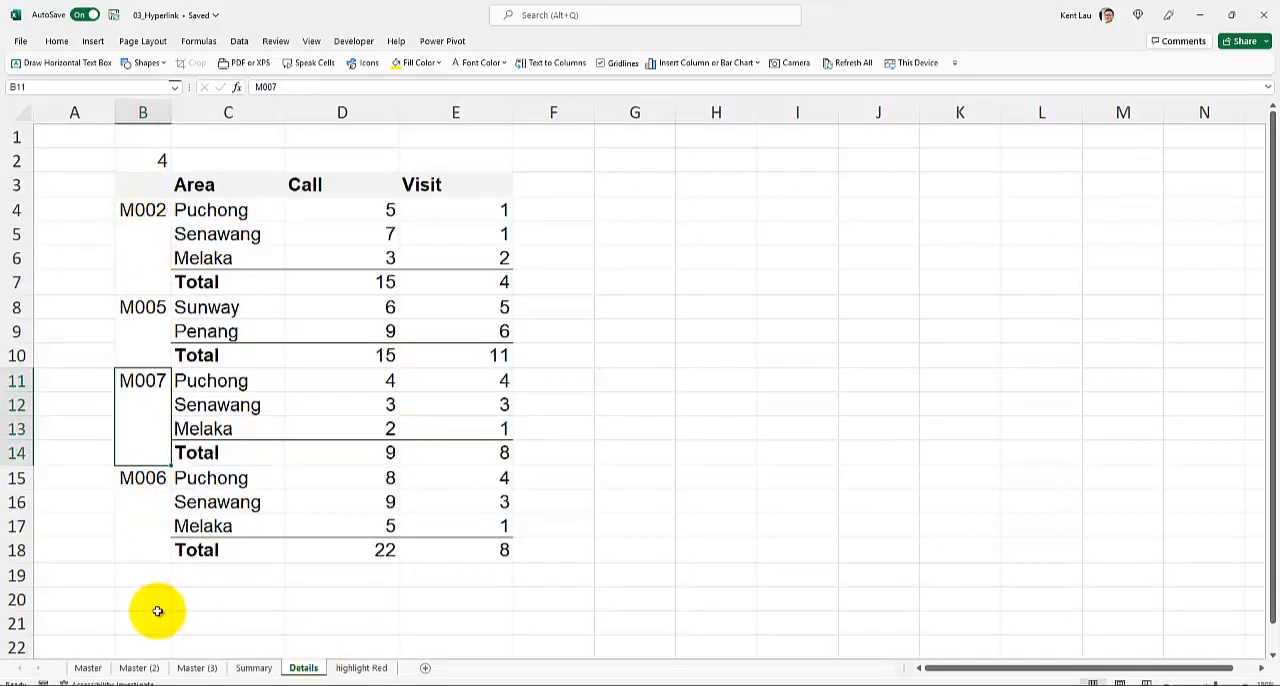
left_click(250, 667)
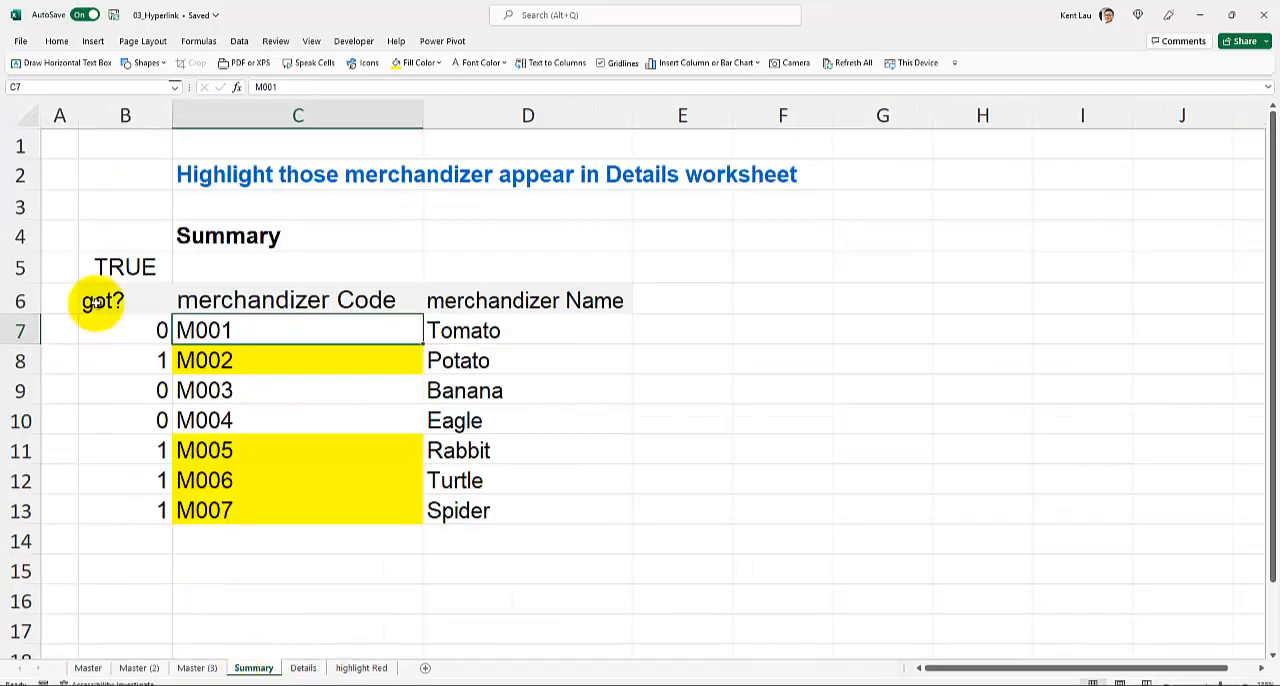
left_click(117, 333)
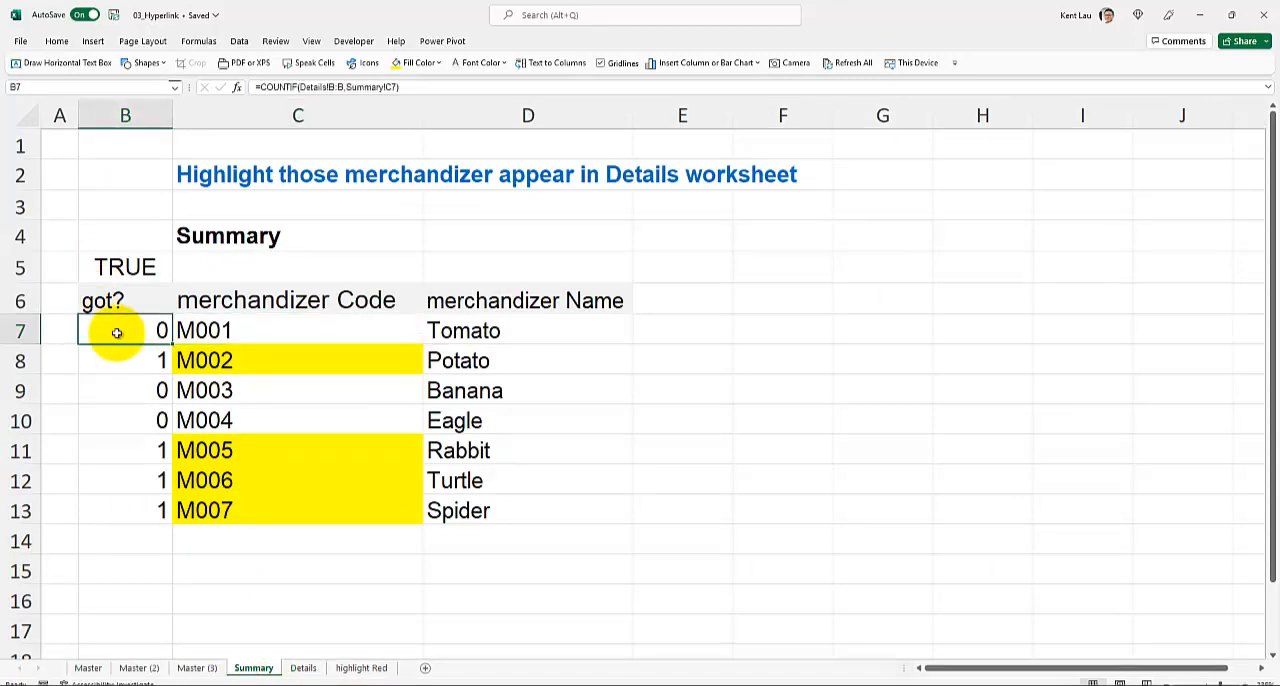
double_click(117, 333)
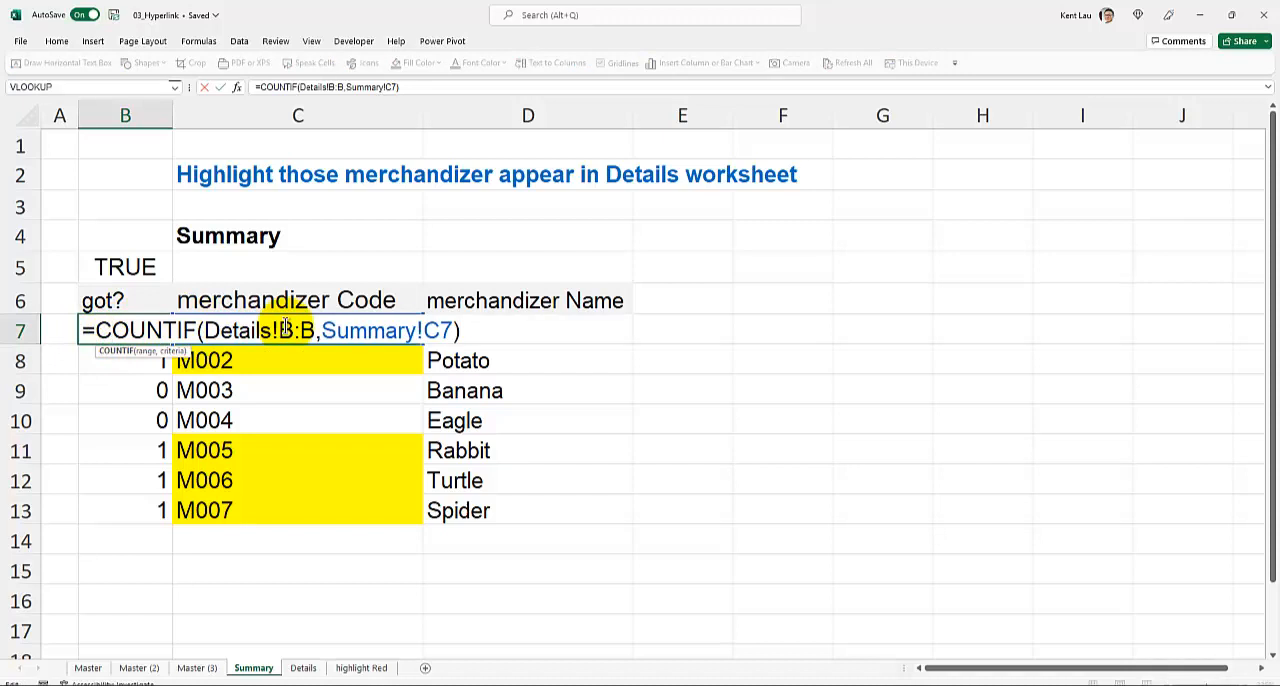
key("Return")
- Start a new formula-based conditional formatting rule for the merchandizer codes in C7:C13
left_click_drag(285, 327, 297, 511)
left_click(57, 42)
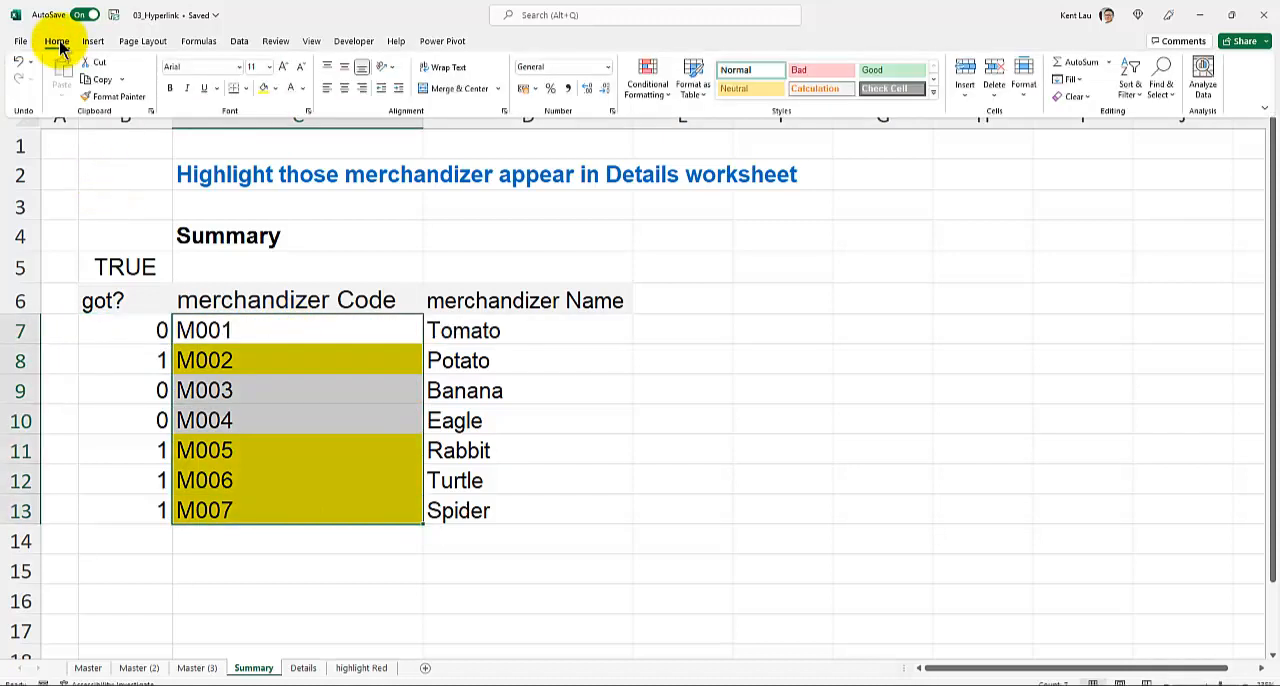
left_click(647, 85)
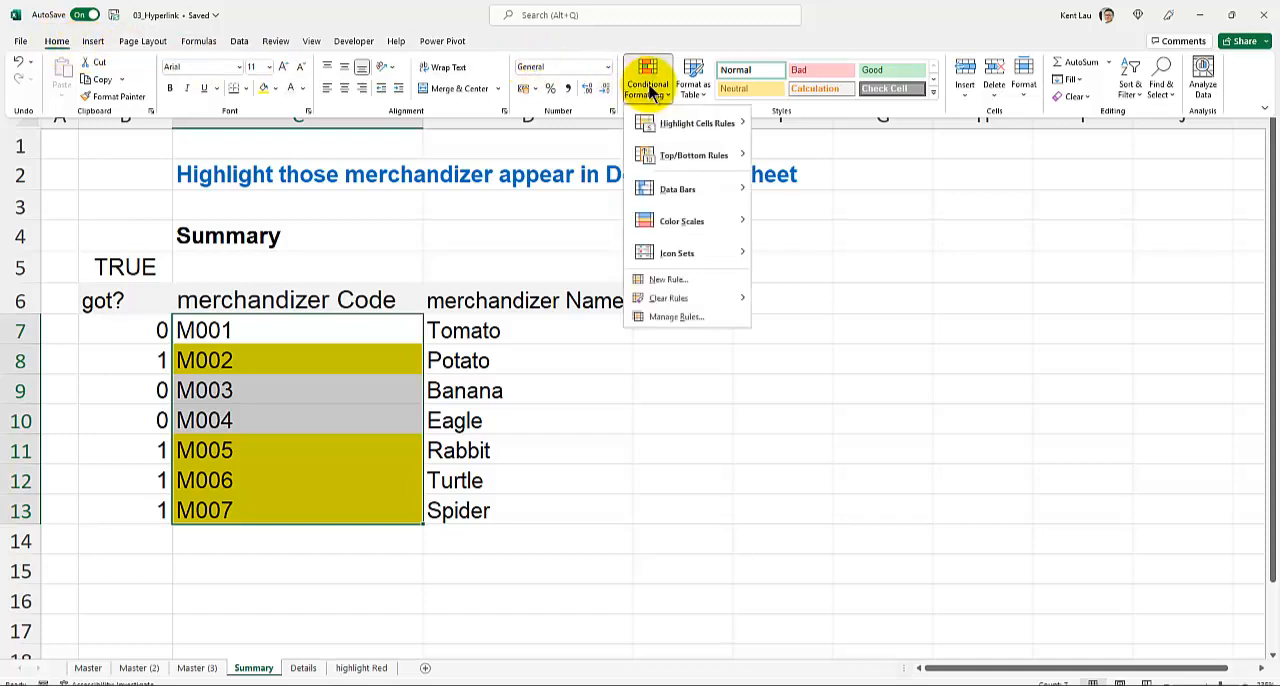
left_click(699, 279)
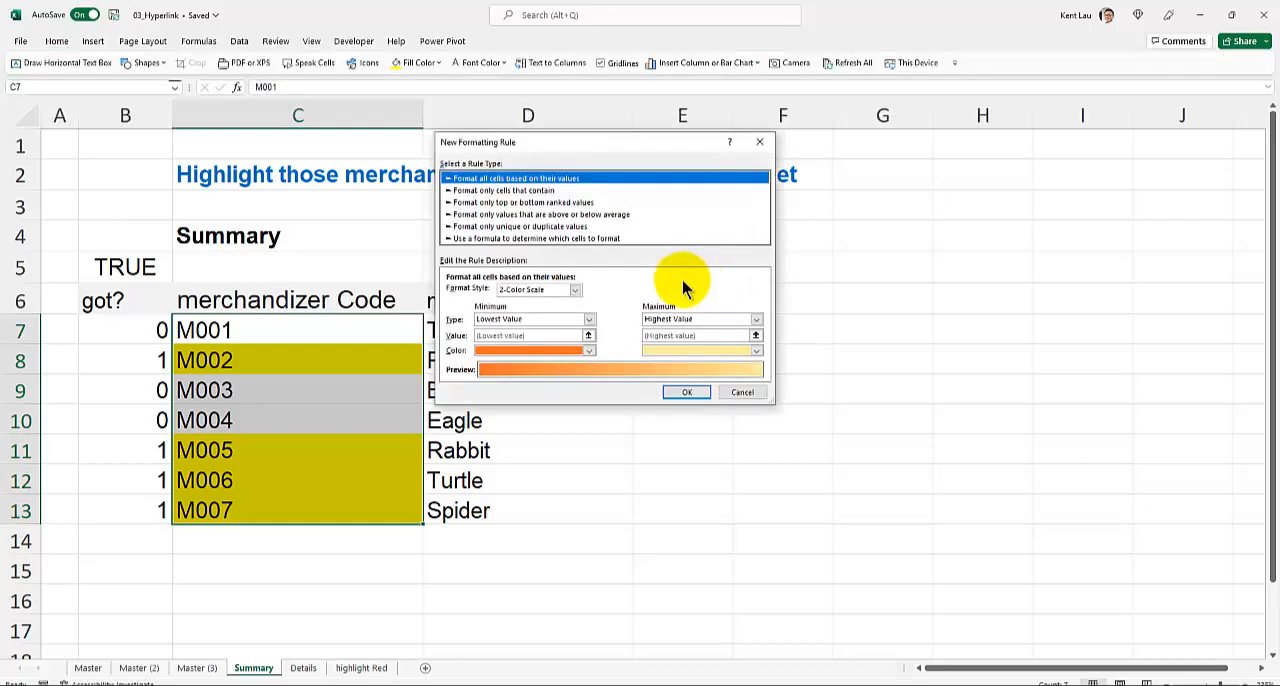
left_click(495, 238)
left_click(476, 293)
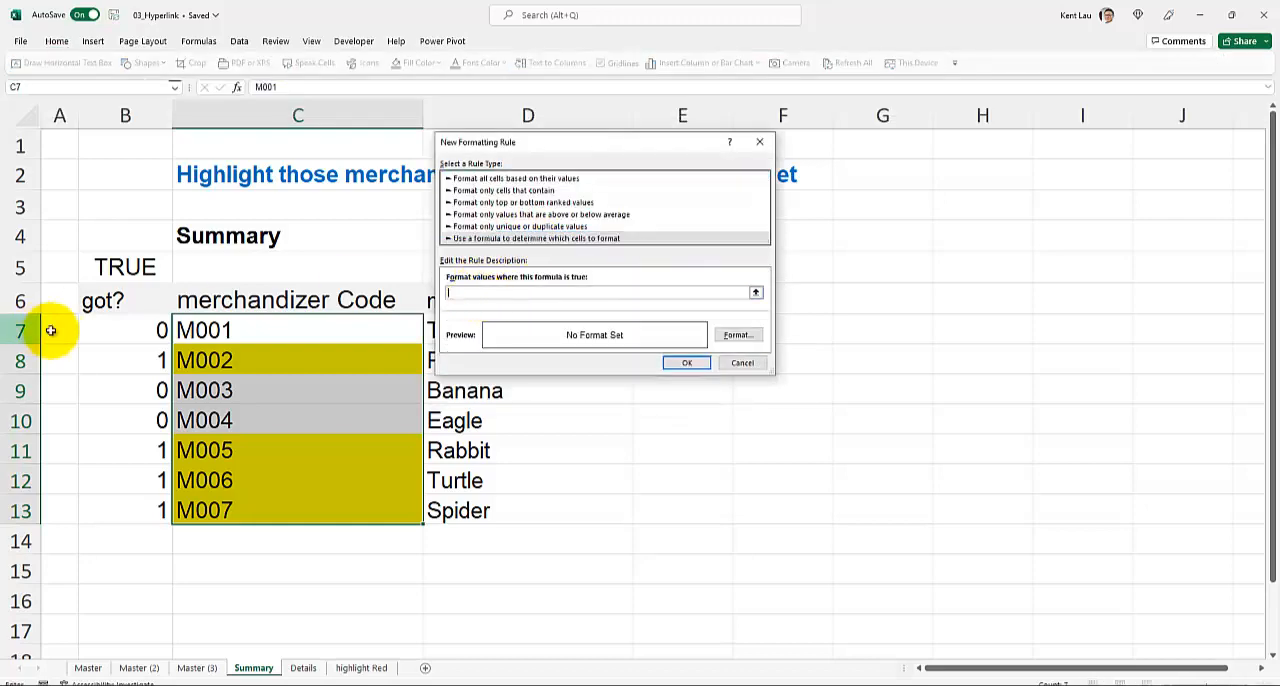
- Set the rule's condition to =$B7>=1, with only the column reference absolute
left_click(130, 329)
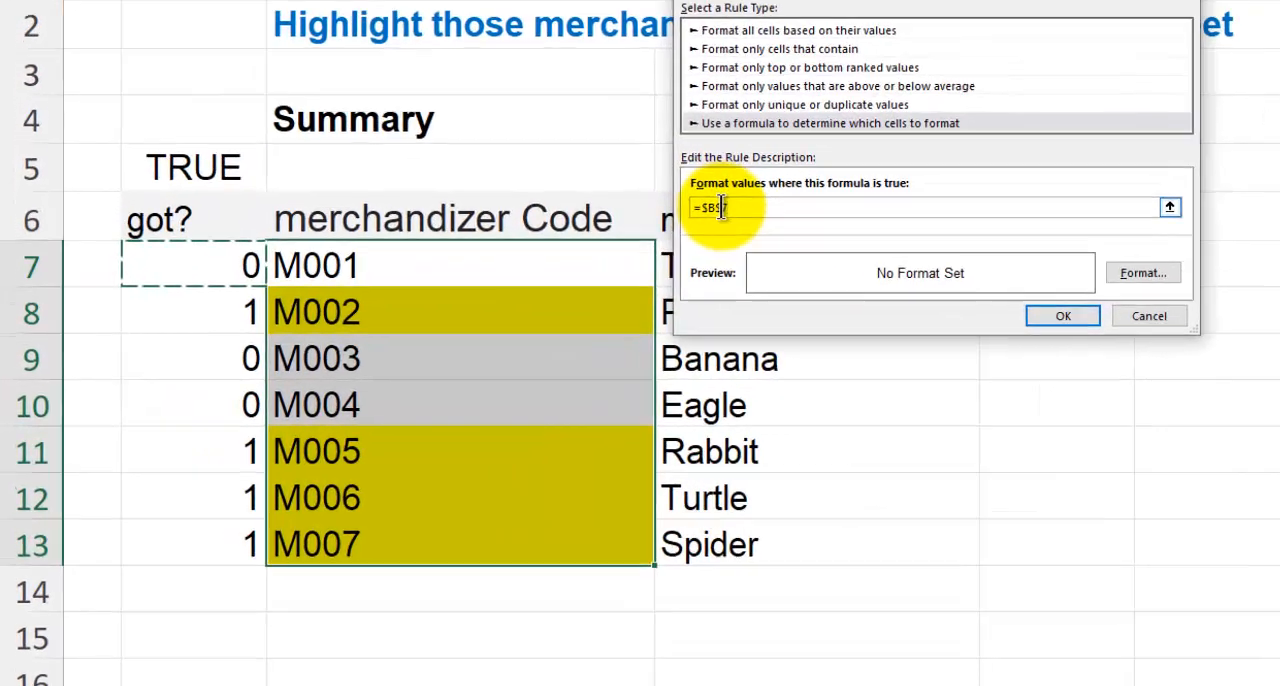
left_click(468, 293)
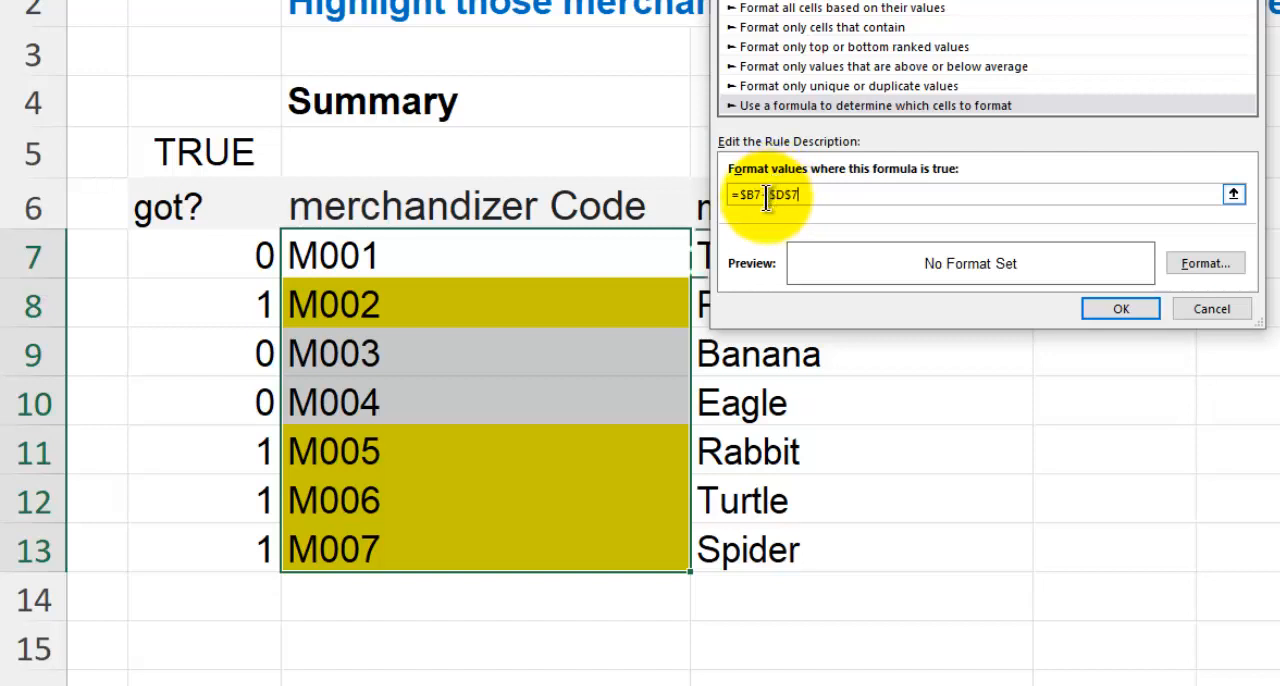
left_click_drag(774, 193, 869, 168)
key("BackSpace")
key("BackSpace")
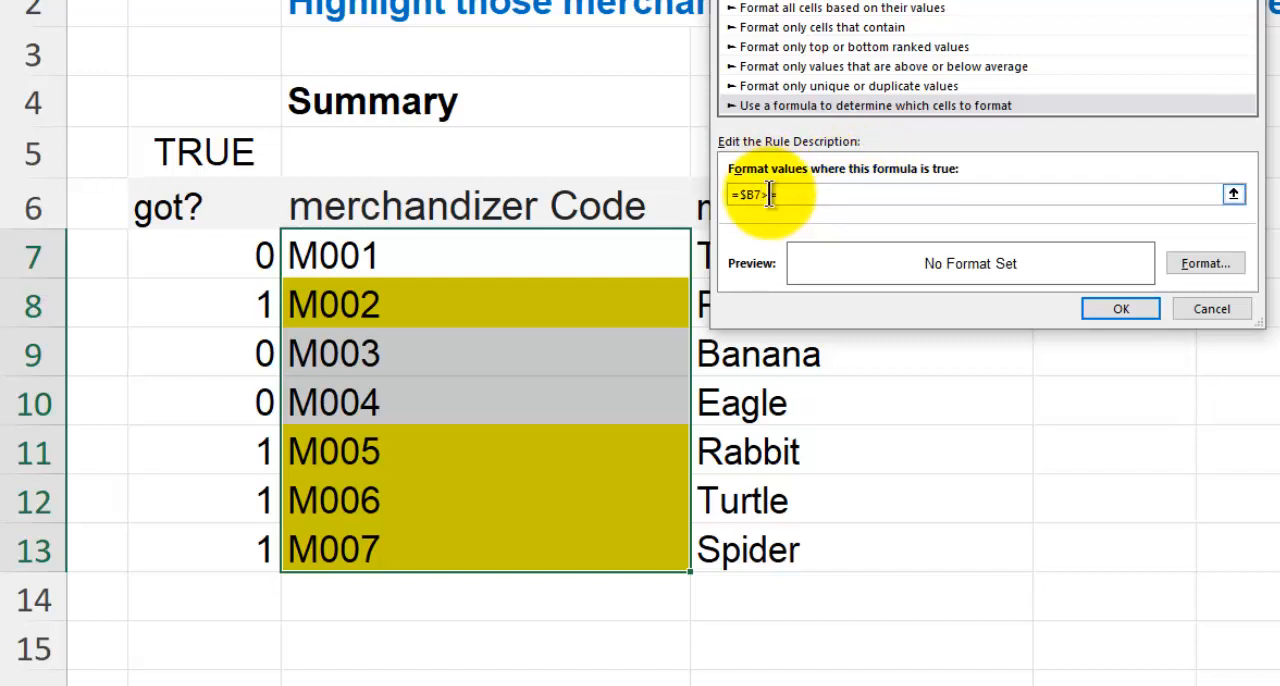
type(">=1")
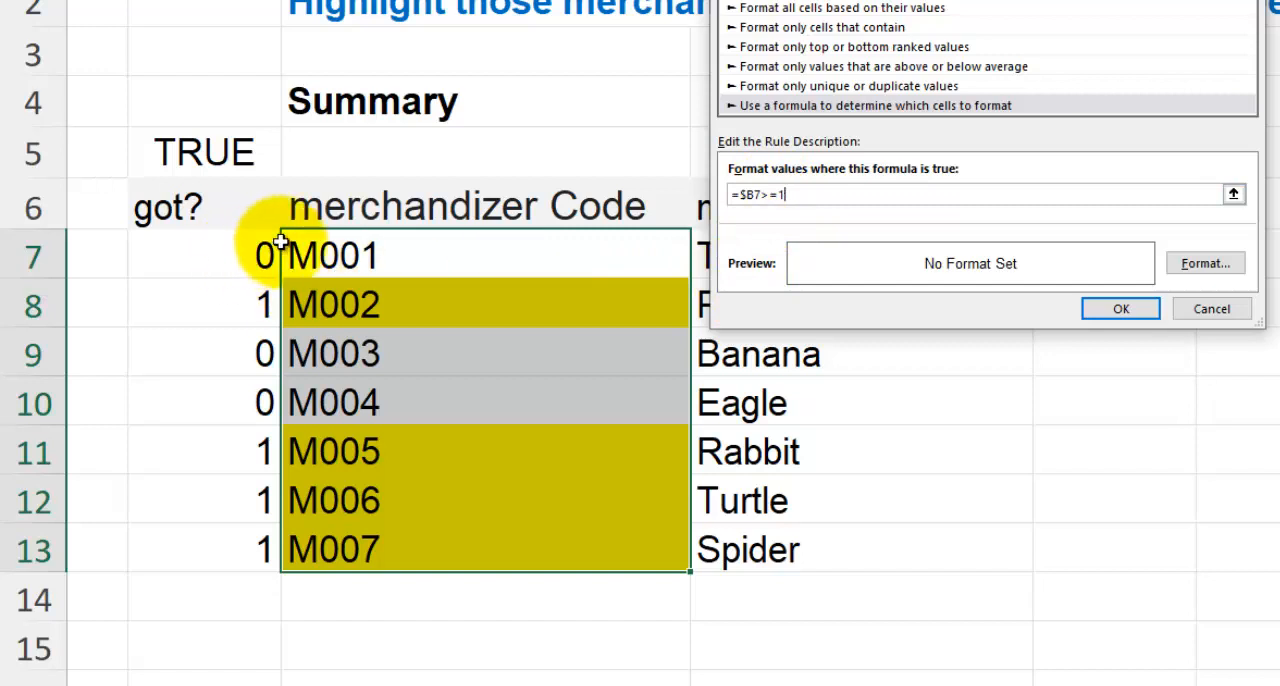
- Give the conditional formatting rule a yellow fill
left_click(1204, 263)
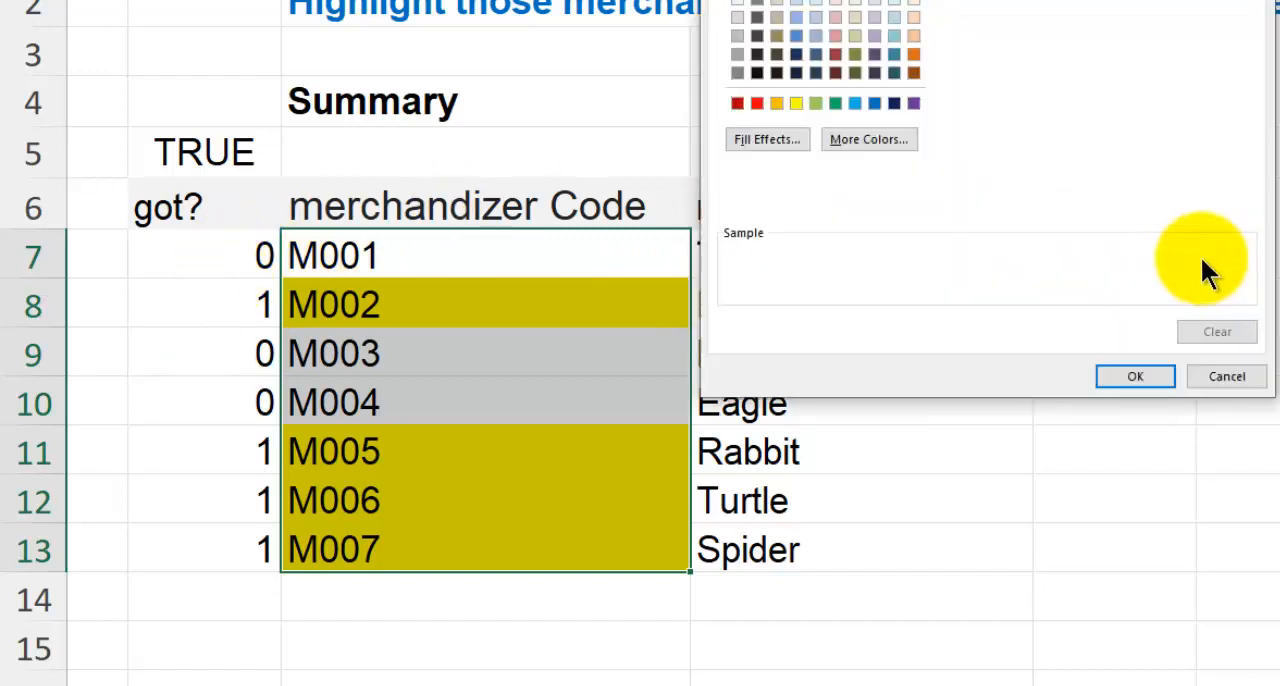
left_click(791, 99)
left_click(1105, 378)
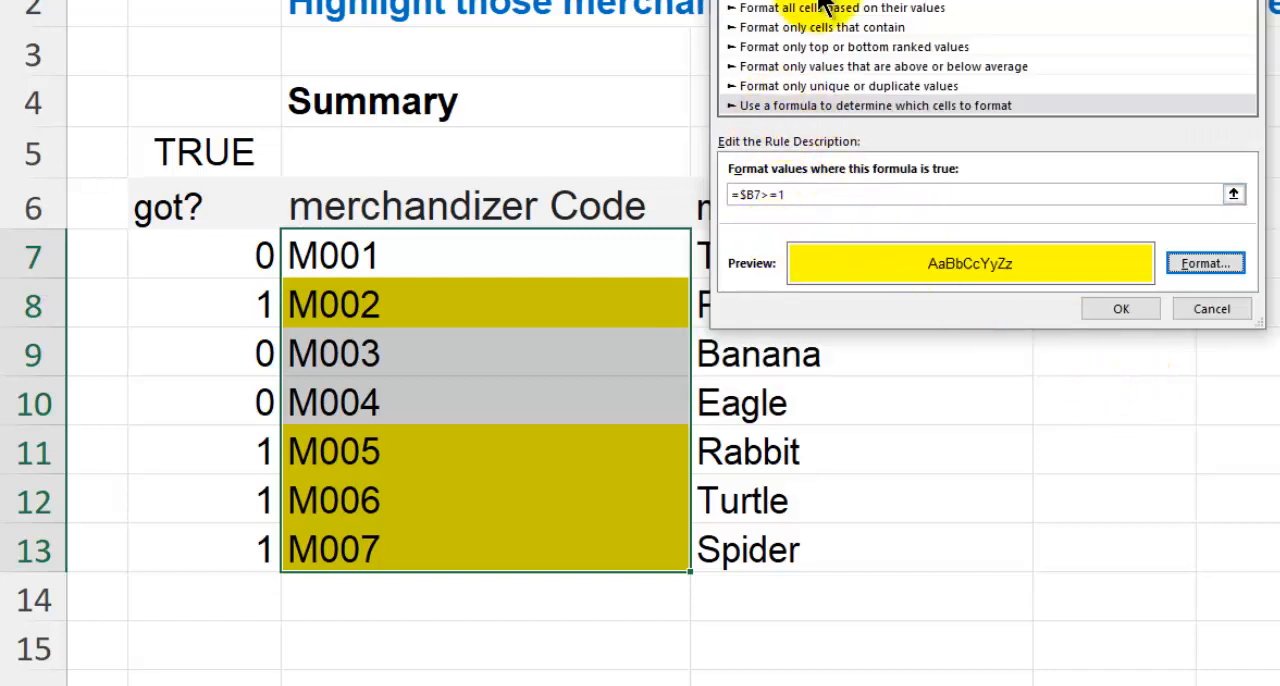
- Apply the yellow formula-based conditional formatting rule to the merchandizer codes in C7:C13
left_click_drag(794, 2, 793, 70)
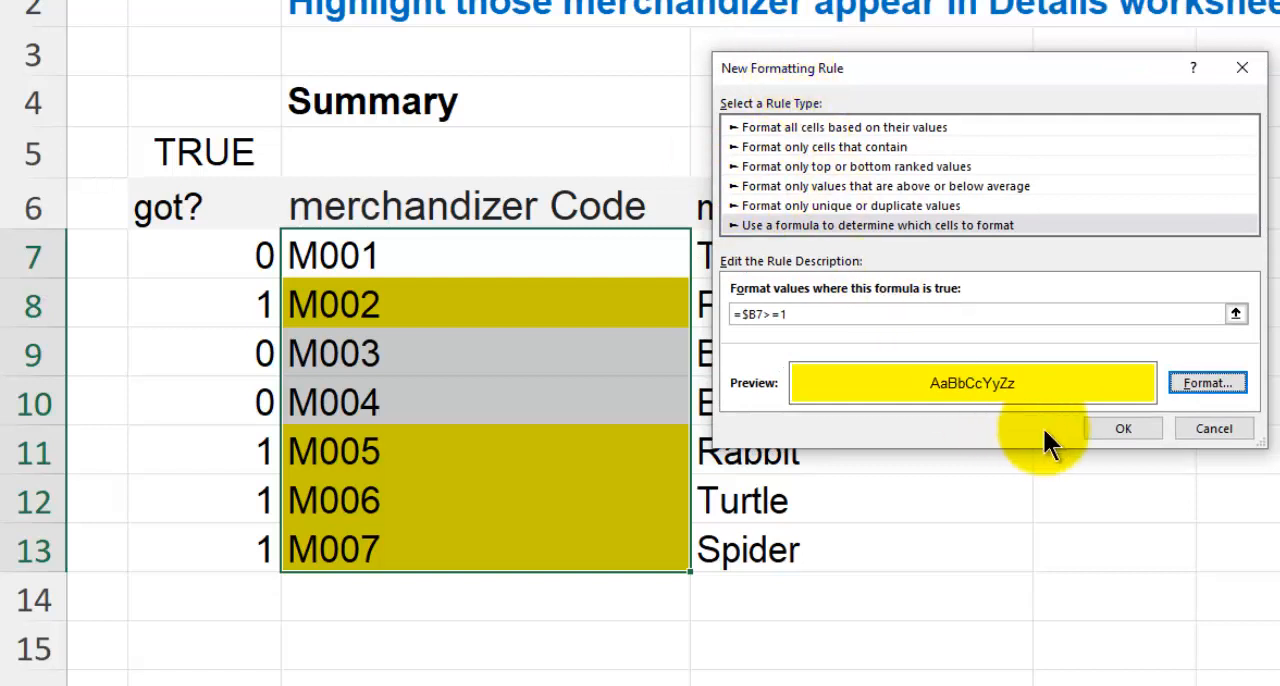
left_click(1122, 428)
left_click(543, 348)
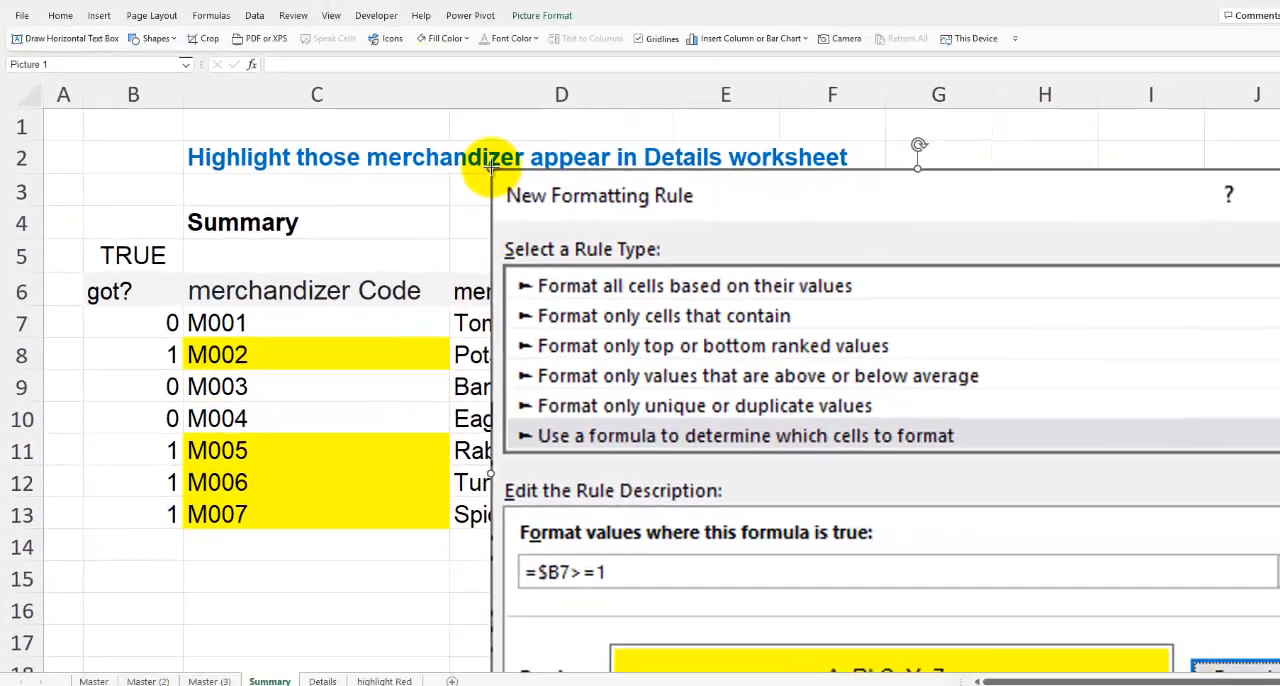
- Shrink the picture of the New Formatting Rule dialog and place it beside the Summary table
left_click_drag(491, 168, 994, 529)
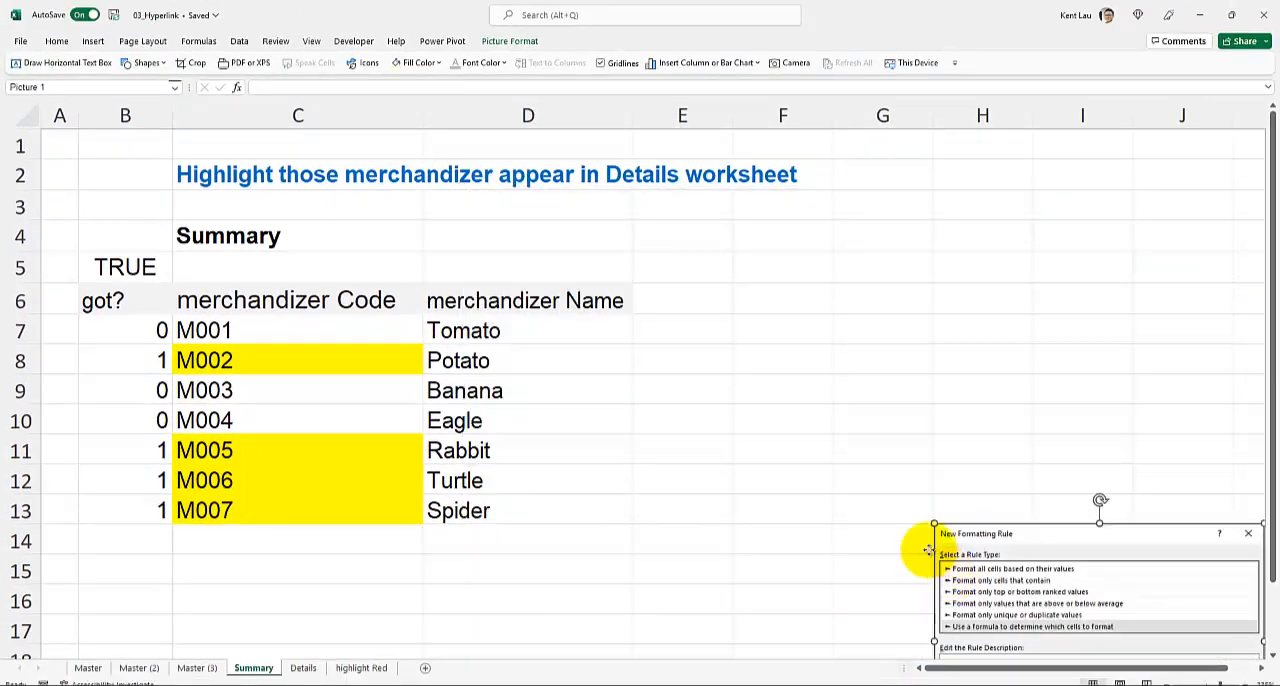
left_click_drag(1008, 579, 790, 341)
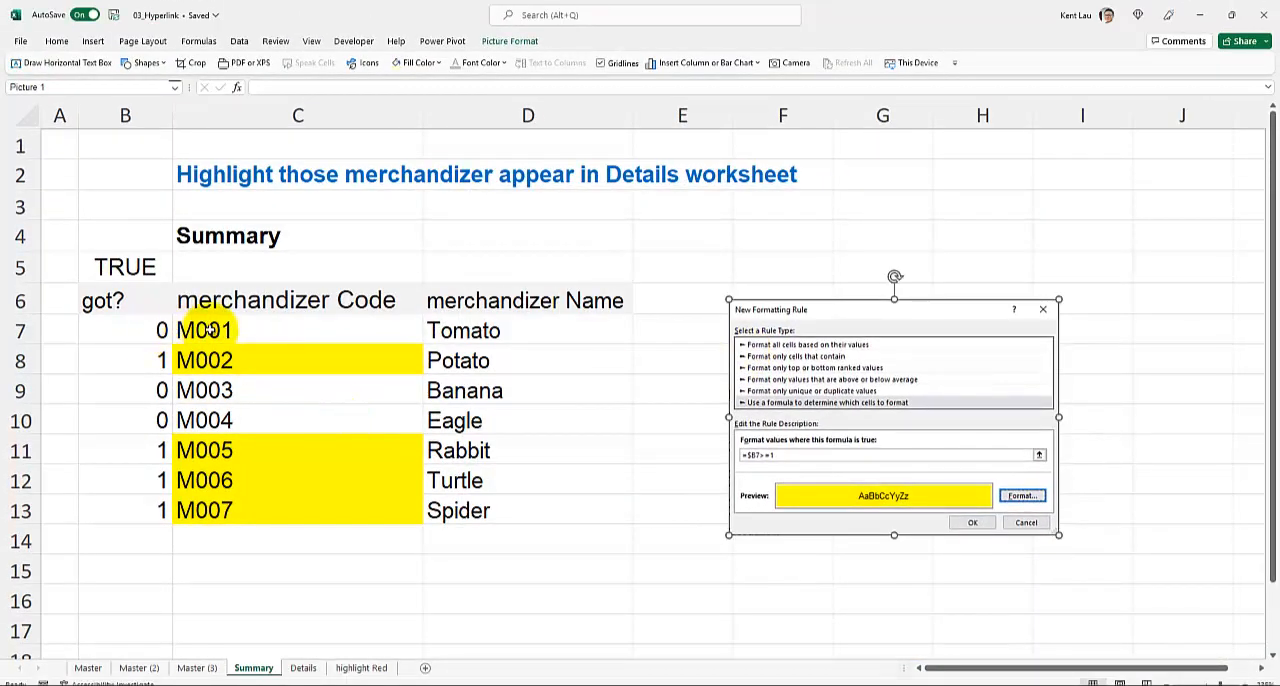
- Review the highlighted merchandizer codes and the COUNTIF formula in B7 that drives the rule
left_click_drag(200, 332, 222, 505)
left_click(221, 502)
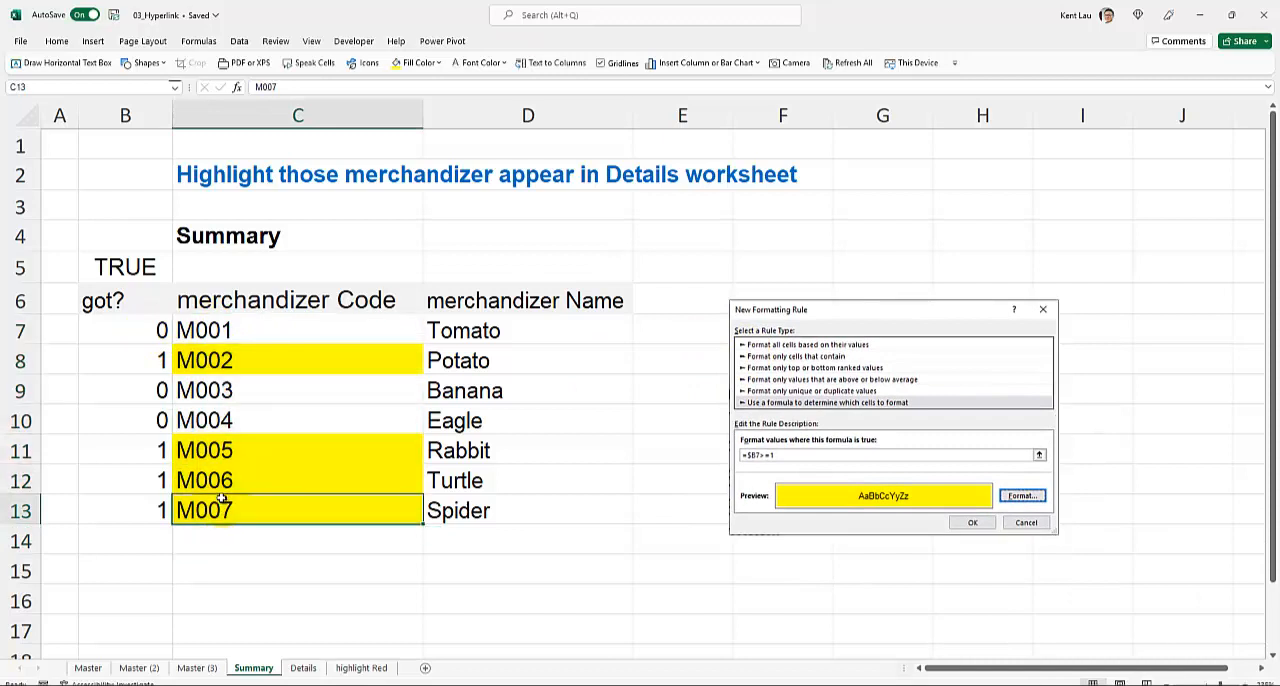
left_click(139, 331)
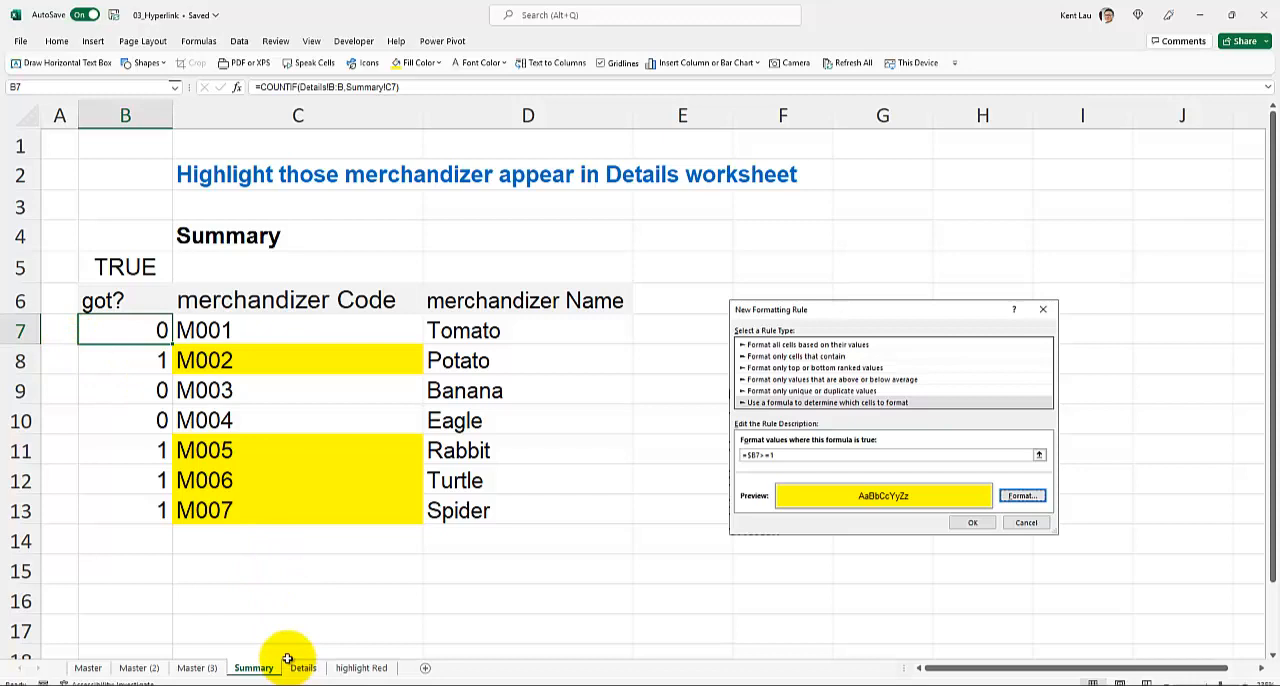
left_click(286, 537)
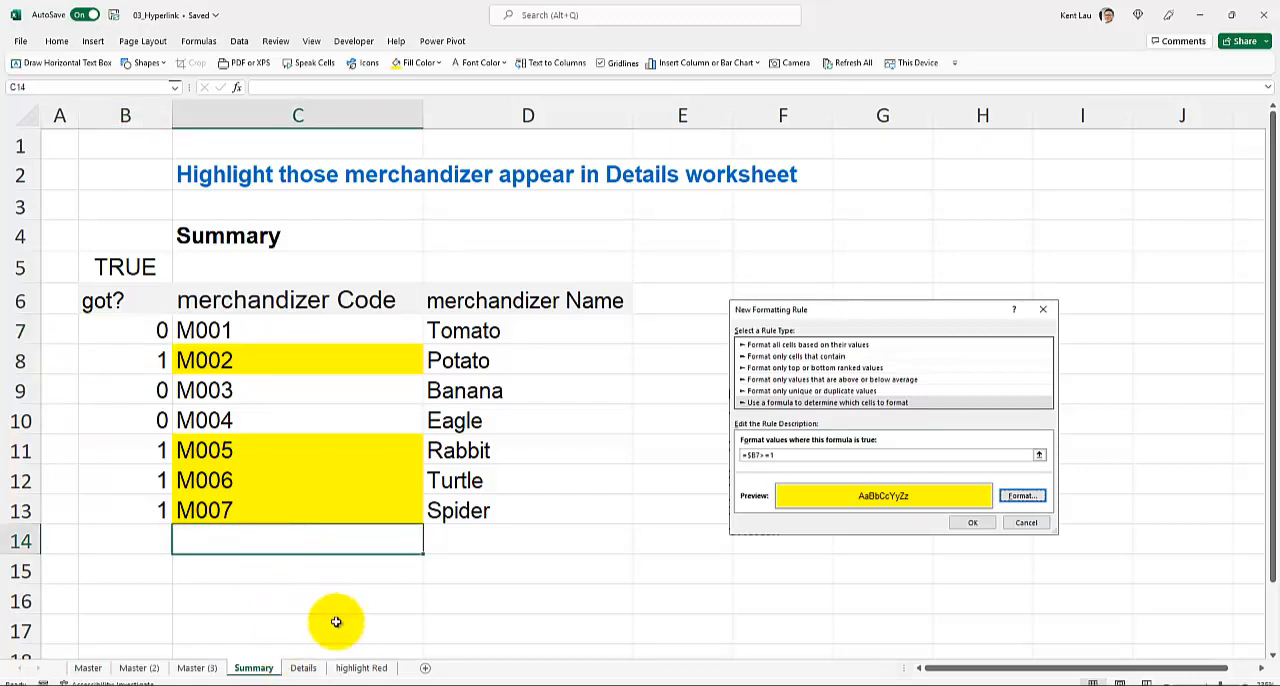
- Switch to the open workbook 02_Flexi Agenda - Inter and Advanced
left_click(374, 685)
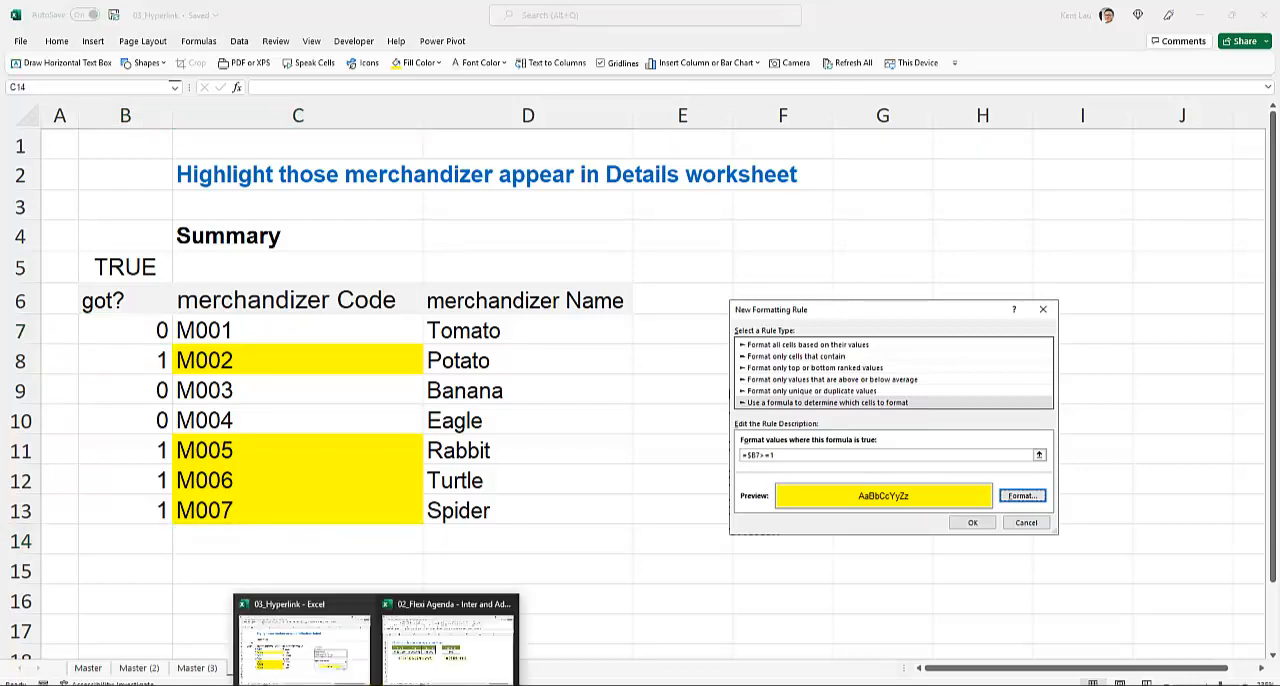
left_click(414, 645)
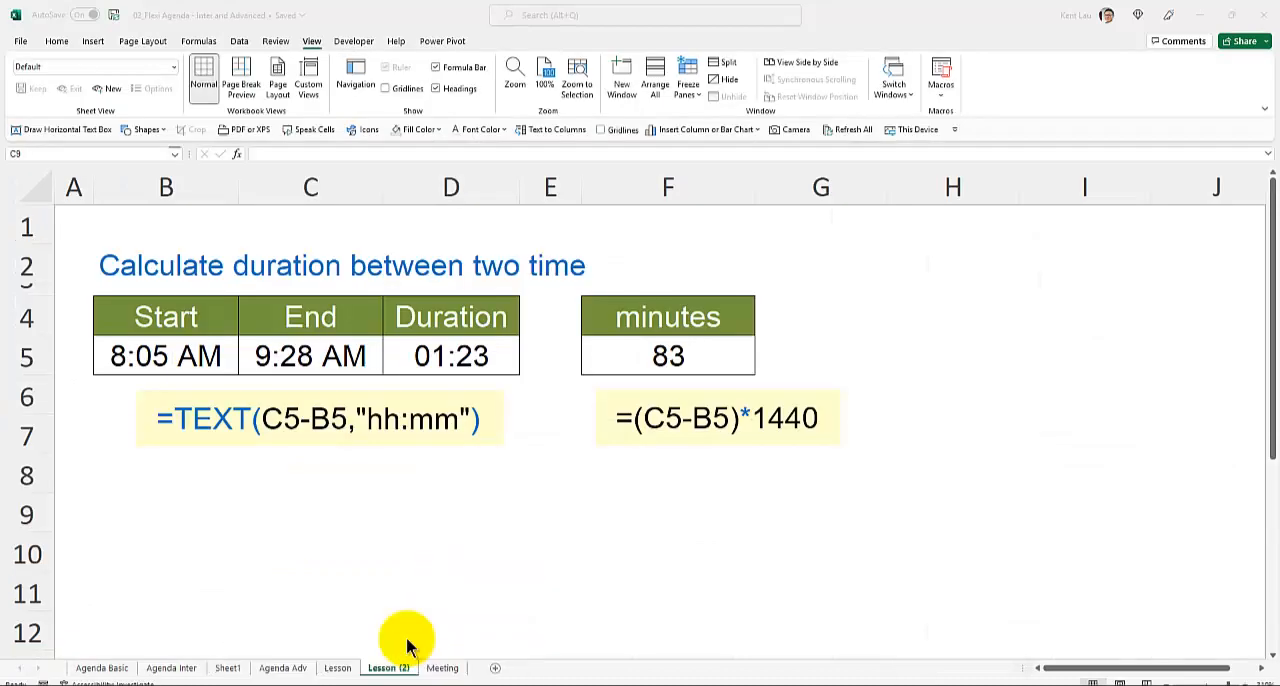
left_click(200, 507)
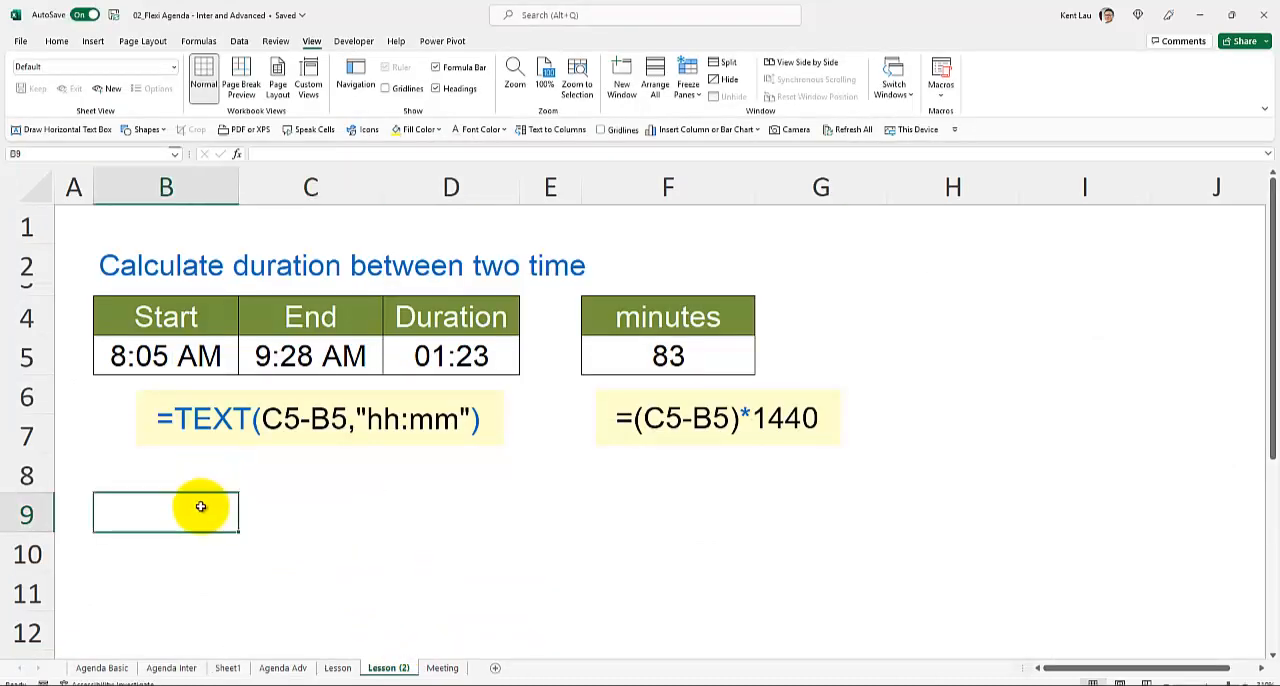
- On the Agenda Inter worksheet, set the duration of Lesson 1 Cell reference in D6 to 45
left_click(181, 669)
left_click(312, 317)
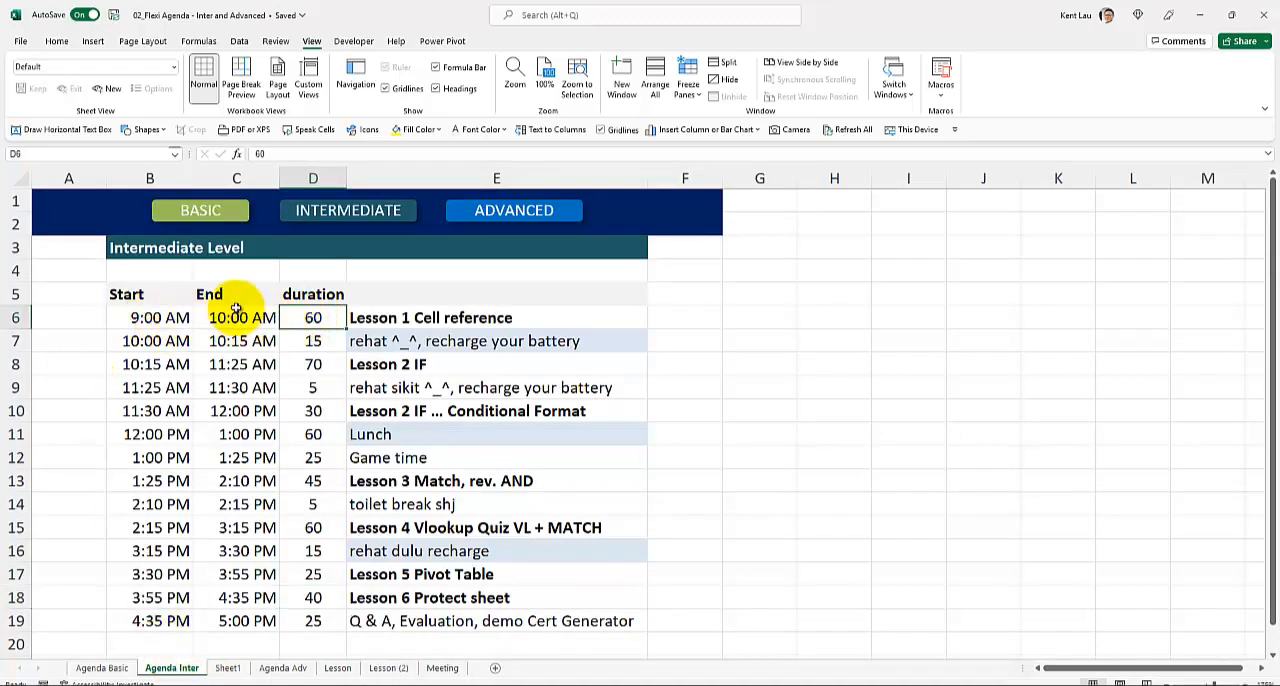
type("45")
key("Return")
mouse_move(236, 300)
left_mouse_down()
mouse_move(229, 309)
mouse_move(290, 302)
mouse_move(302, 316)
left_mouse_up()
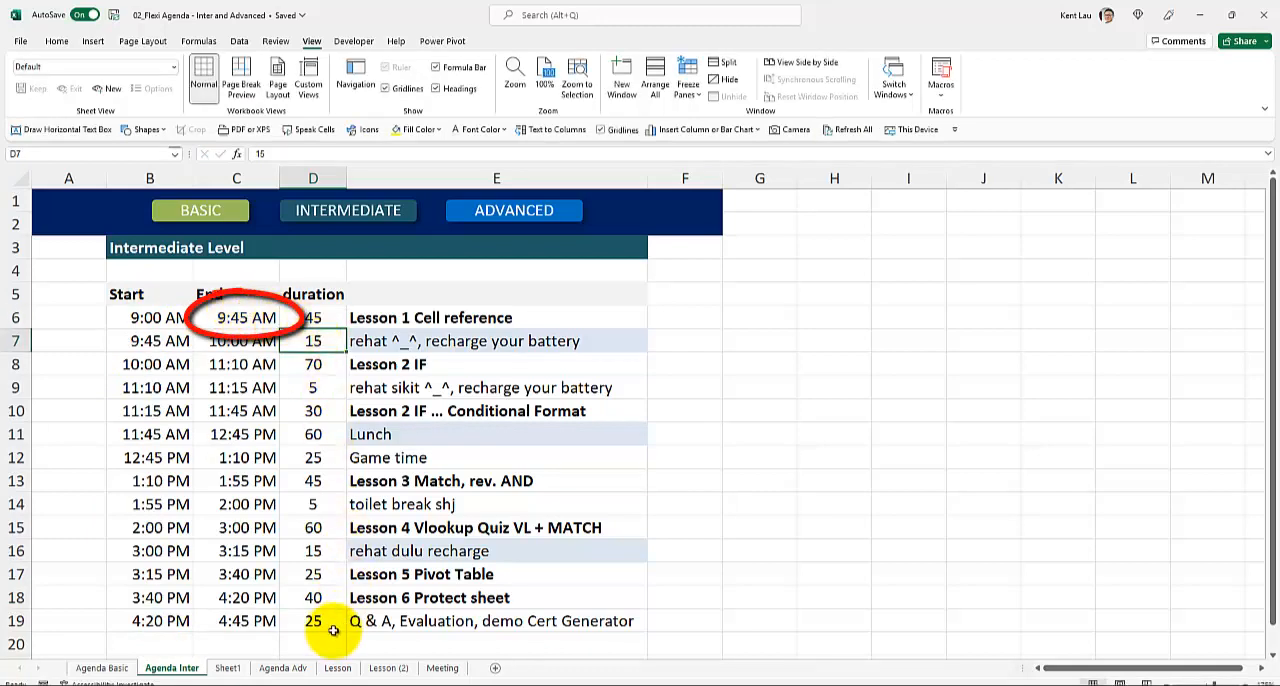
left_click(308, 317)
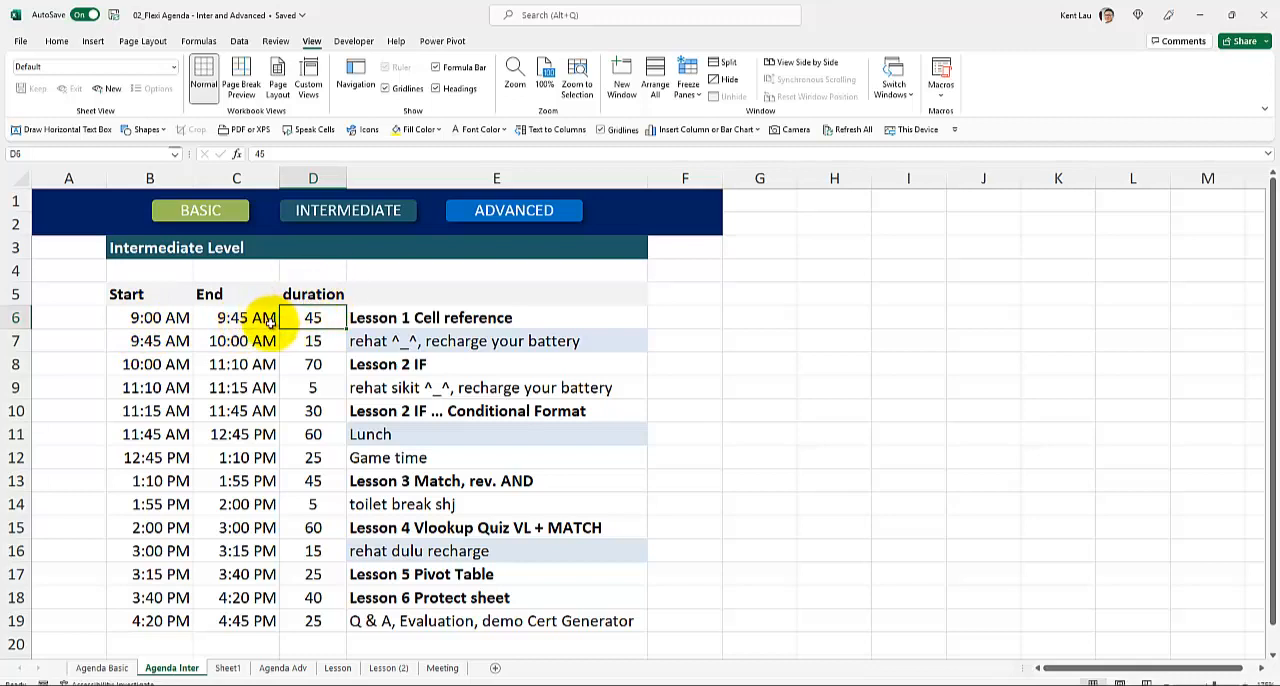
- On the Lesson (2) worksheet, clear the Duration cell D5 beside the start and end times
left_click(385, 668)
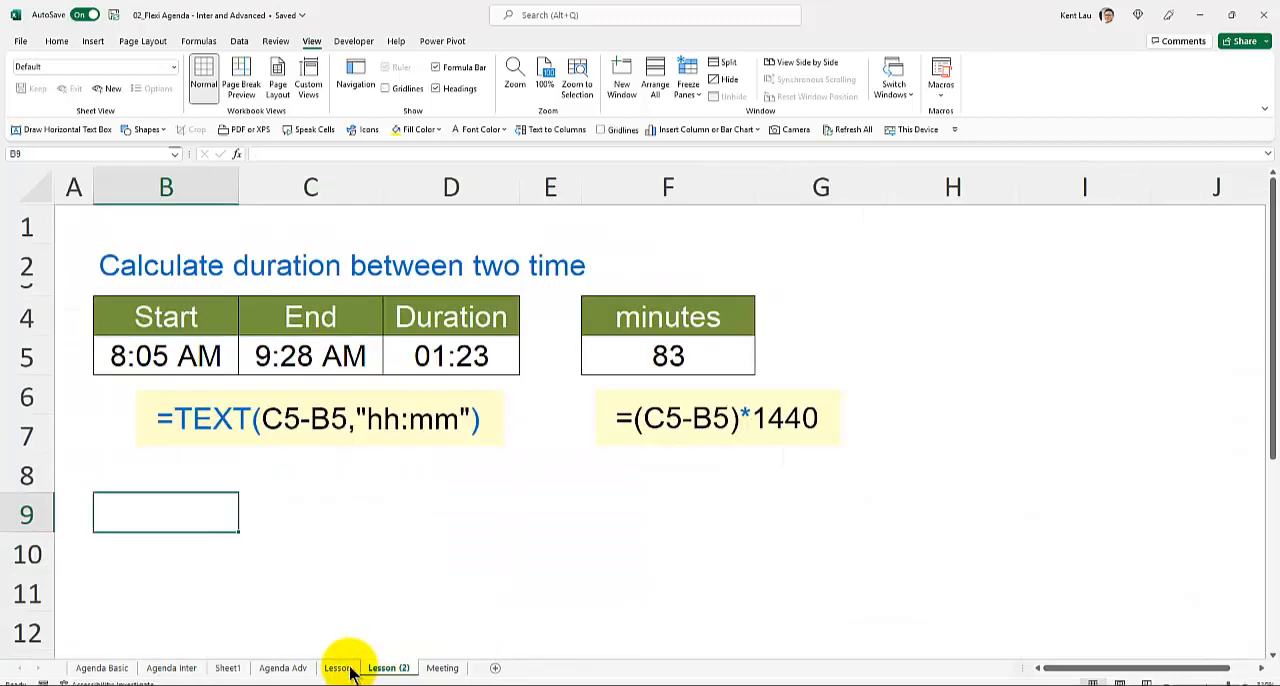
left_click(440, 345)
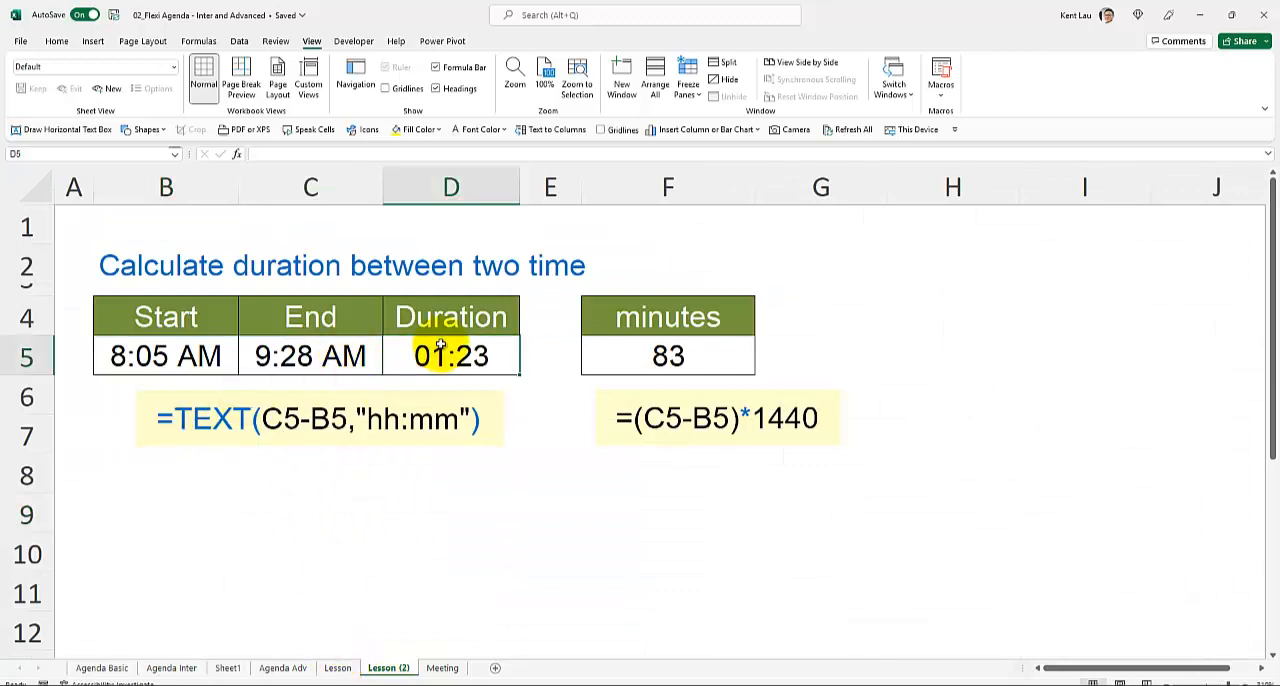
key("Delete")
left_click(165, 370)
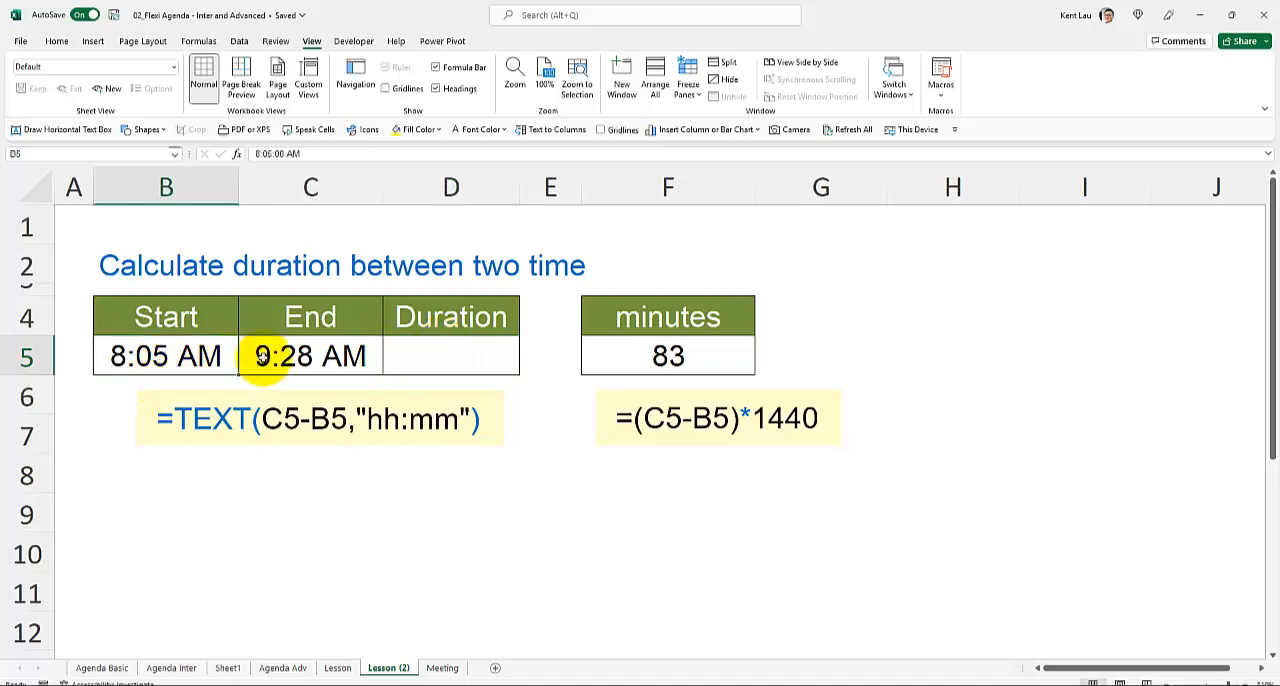
left_click(370, 355)
left_click(423, 359)
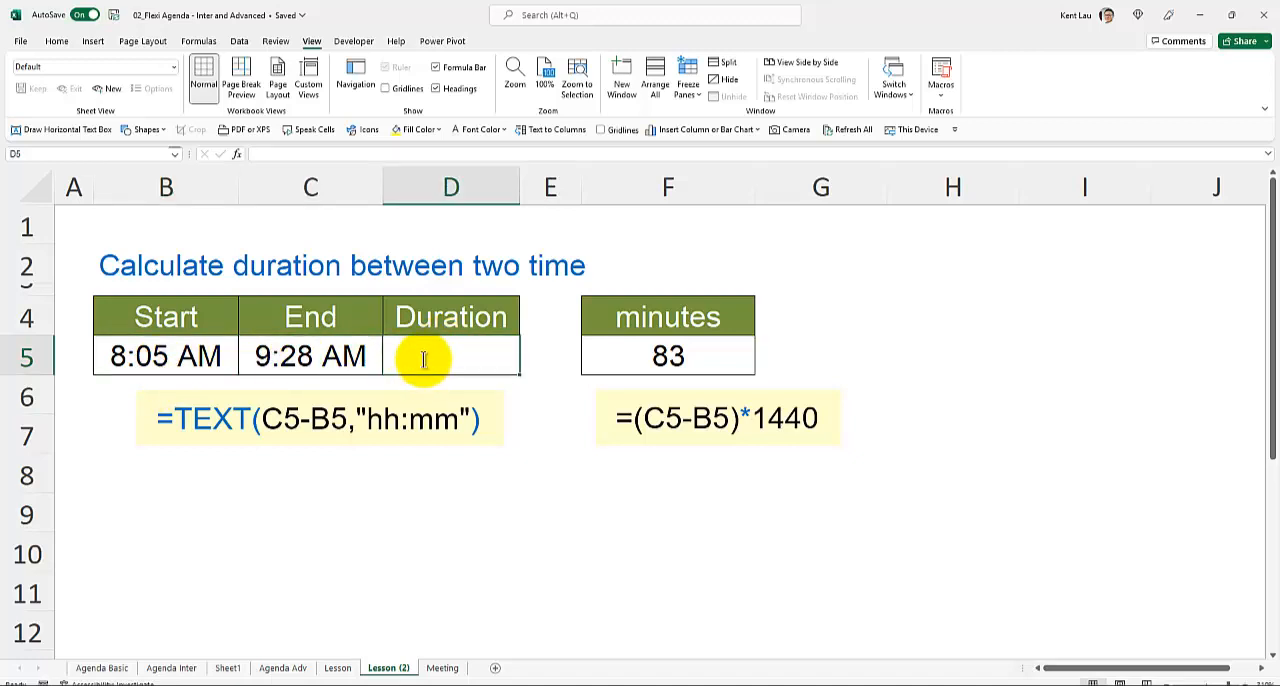
- Enter the formula =TEXT(C5-B5,"hh:mm") in D5 to calculate the duration between start and end
type("=text(")
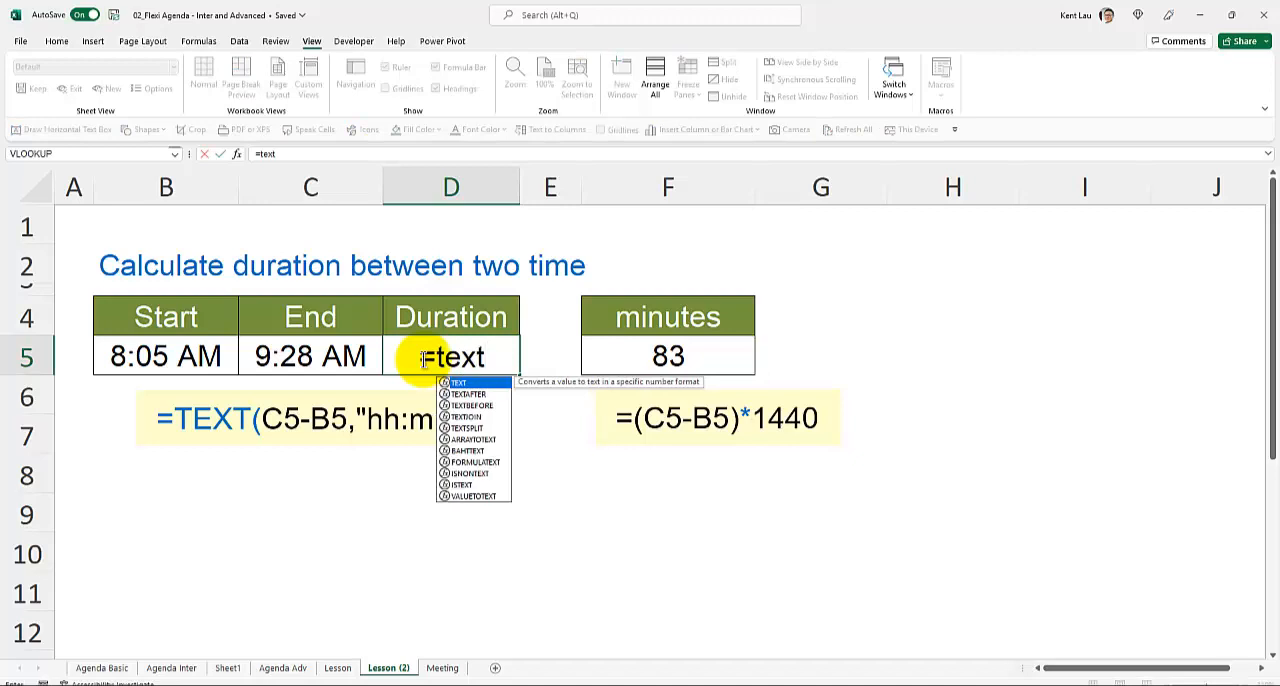
left_click(347, 362)
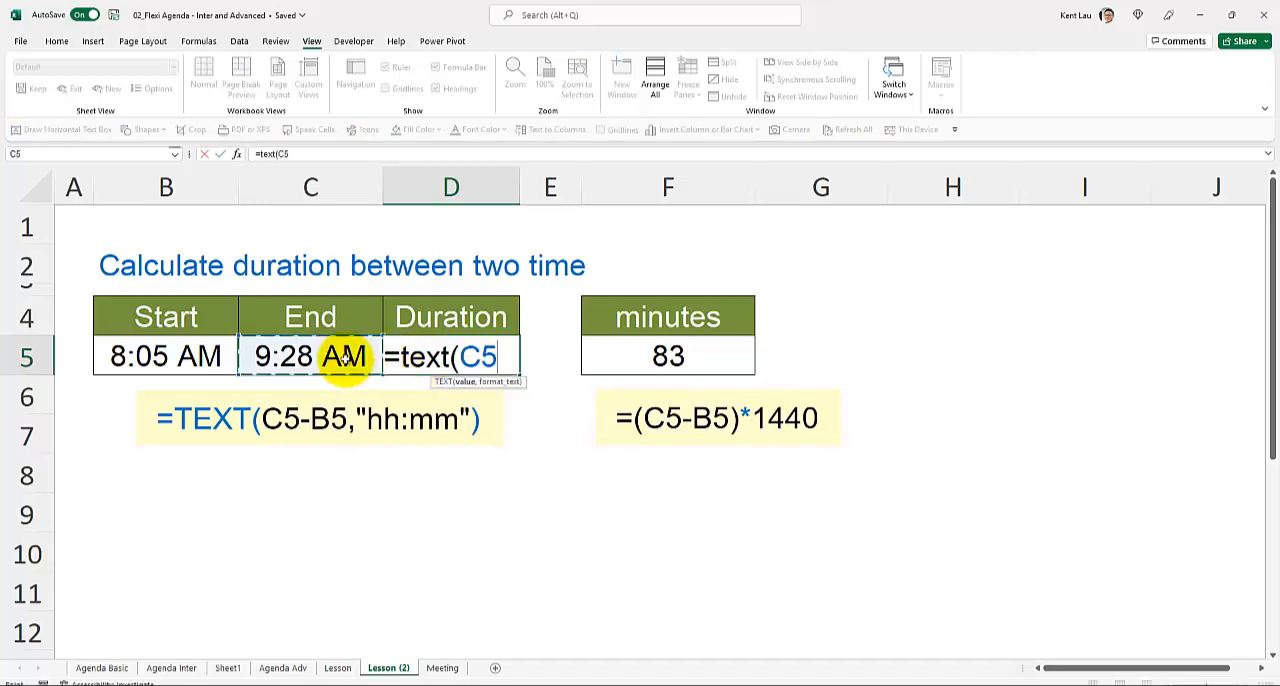
type("-")
left_click(198, 356)
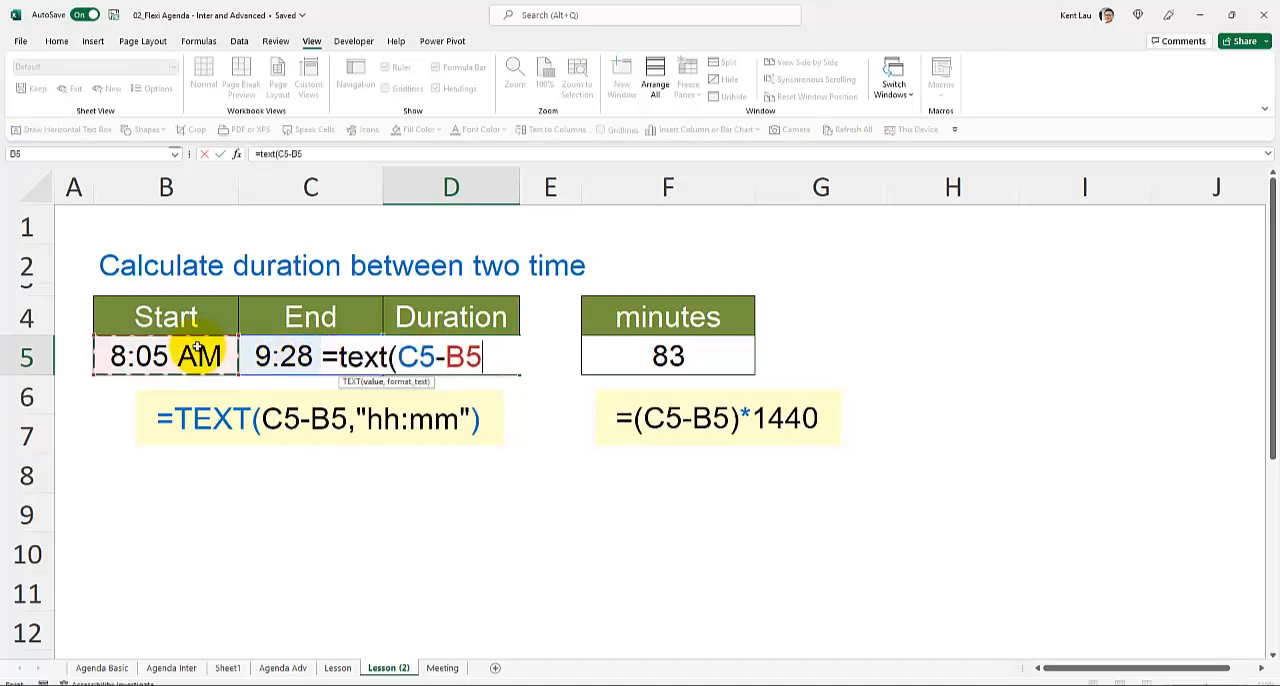
type(",\"")
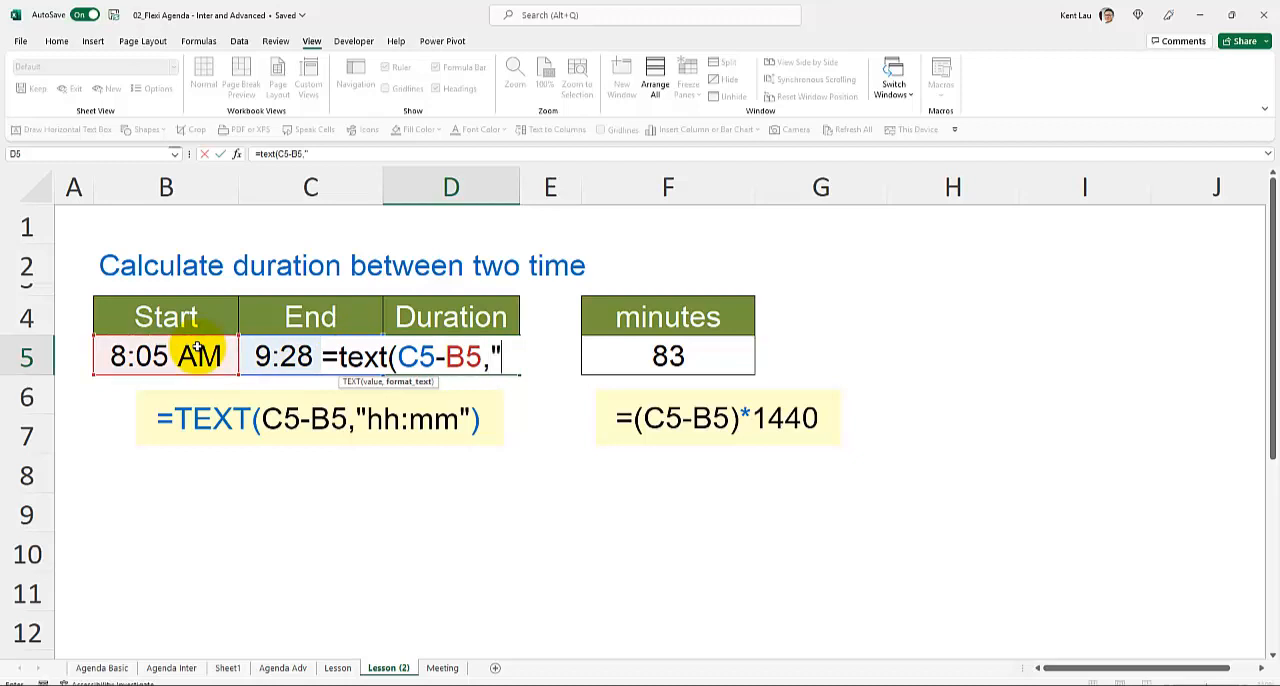
type("hh:mm\")")
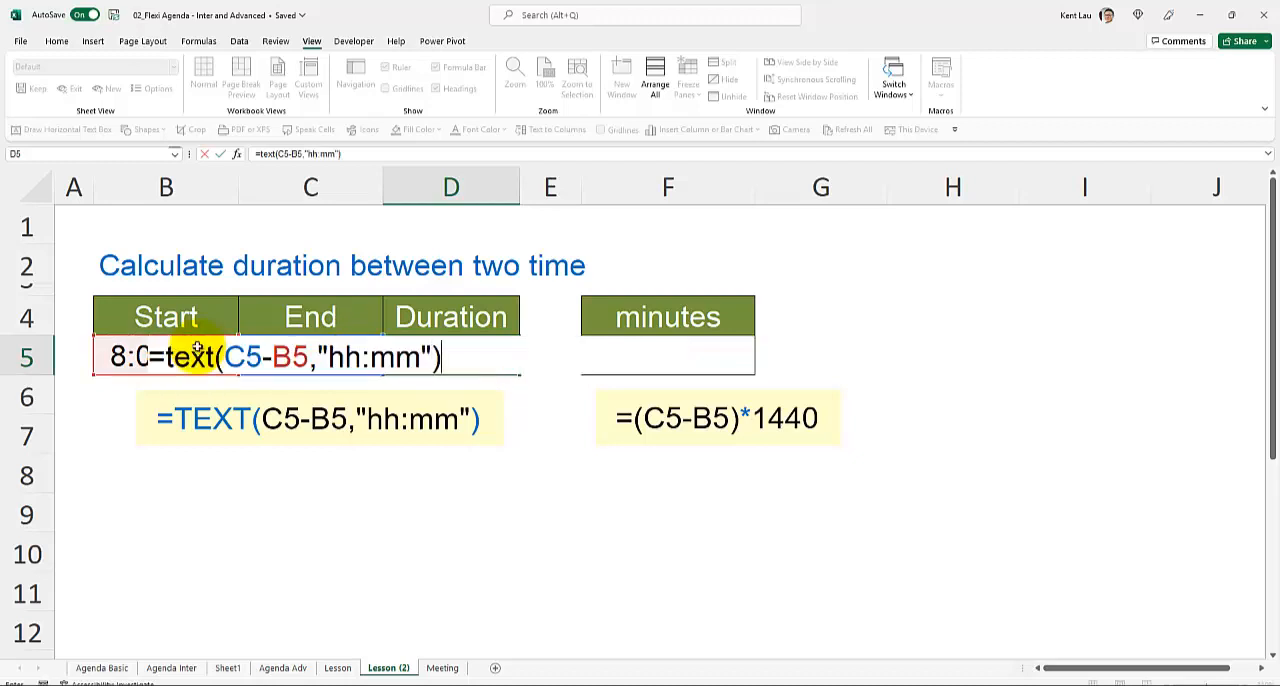
key("Return")
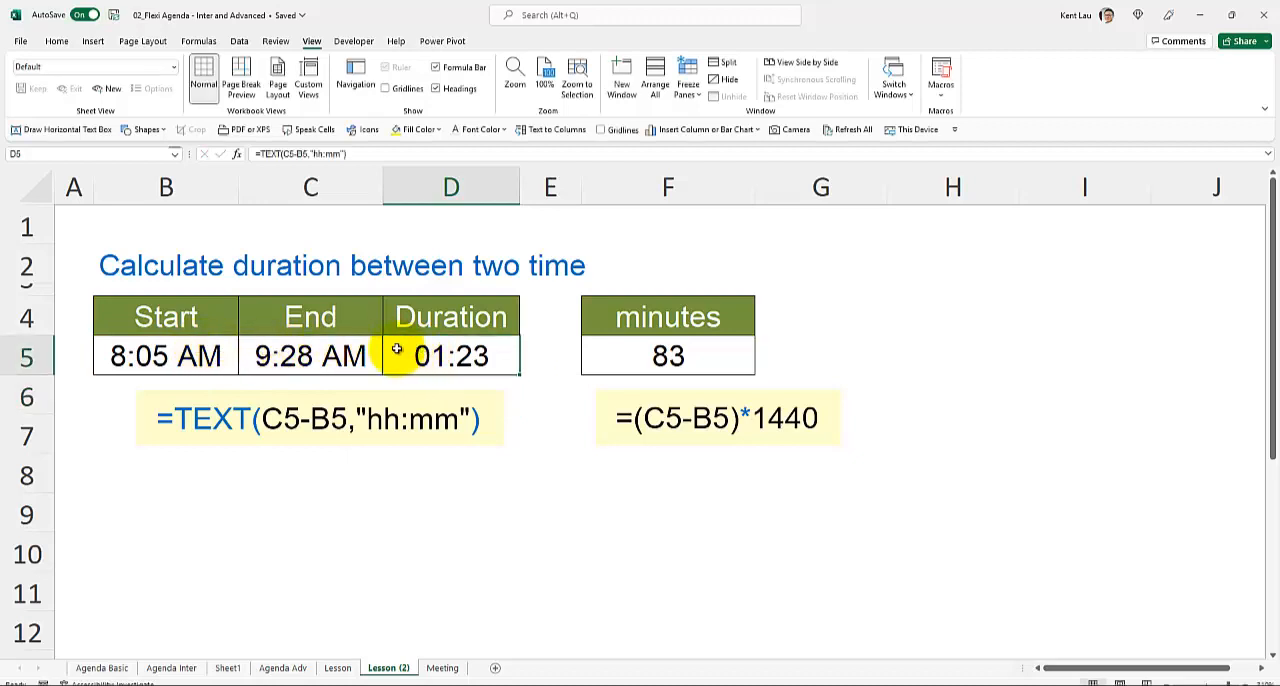
- Set the start time in B5 to 9:00 and check the duration formula cell D5
left_click(190, 360)
type("9")
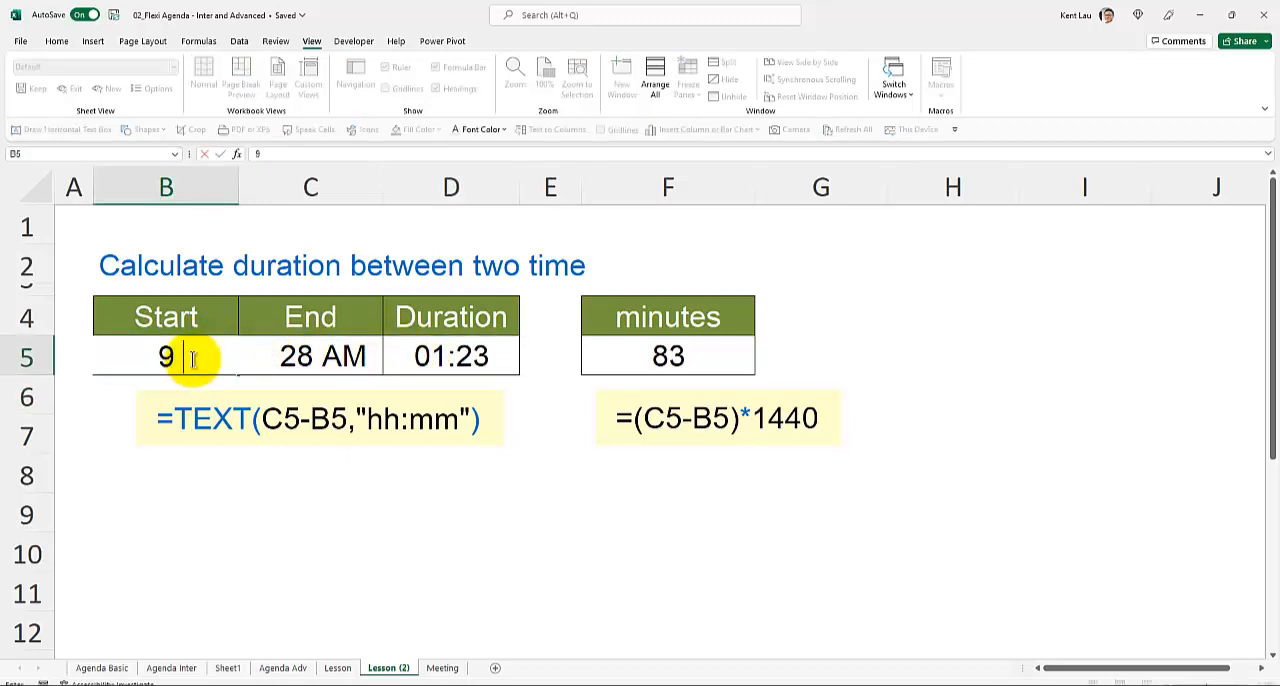
type(":00")
key("Return")
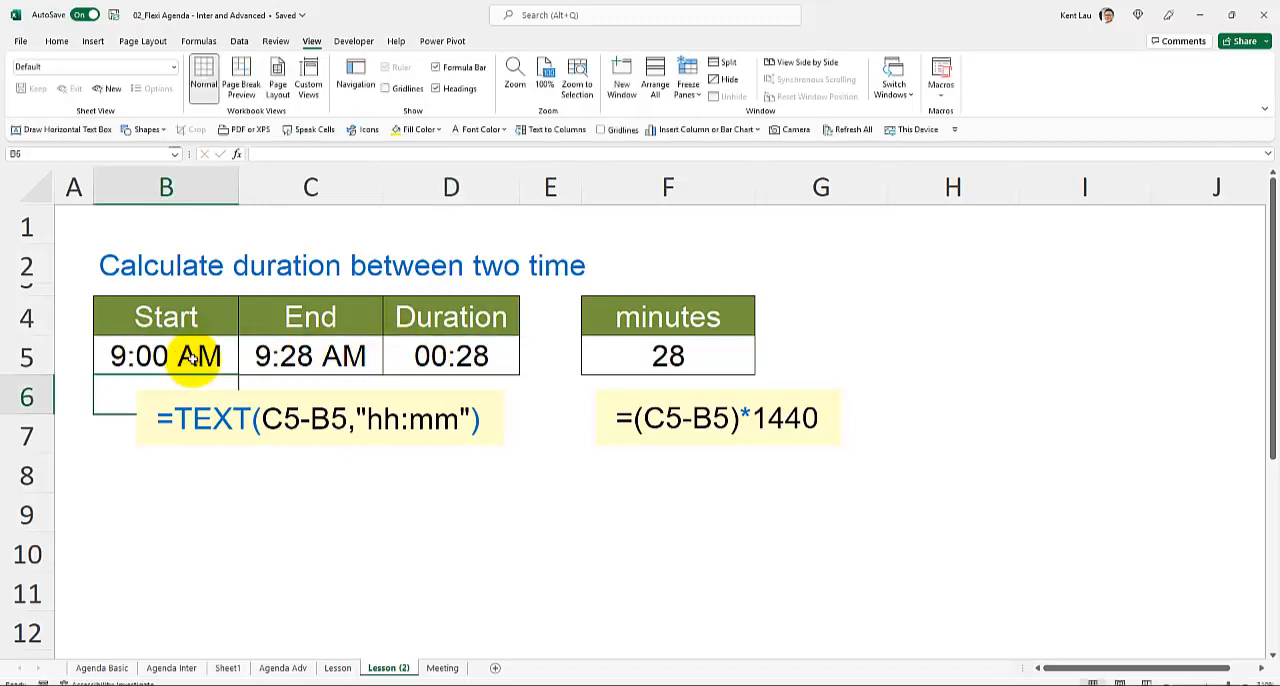
left_click(425, 358)
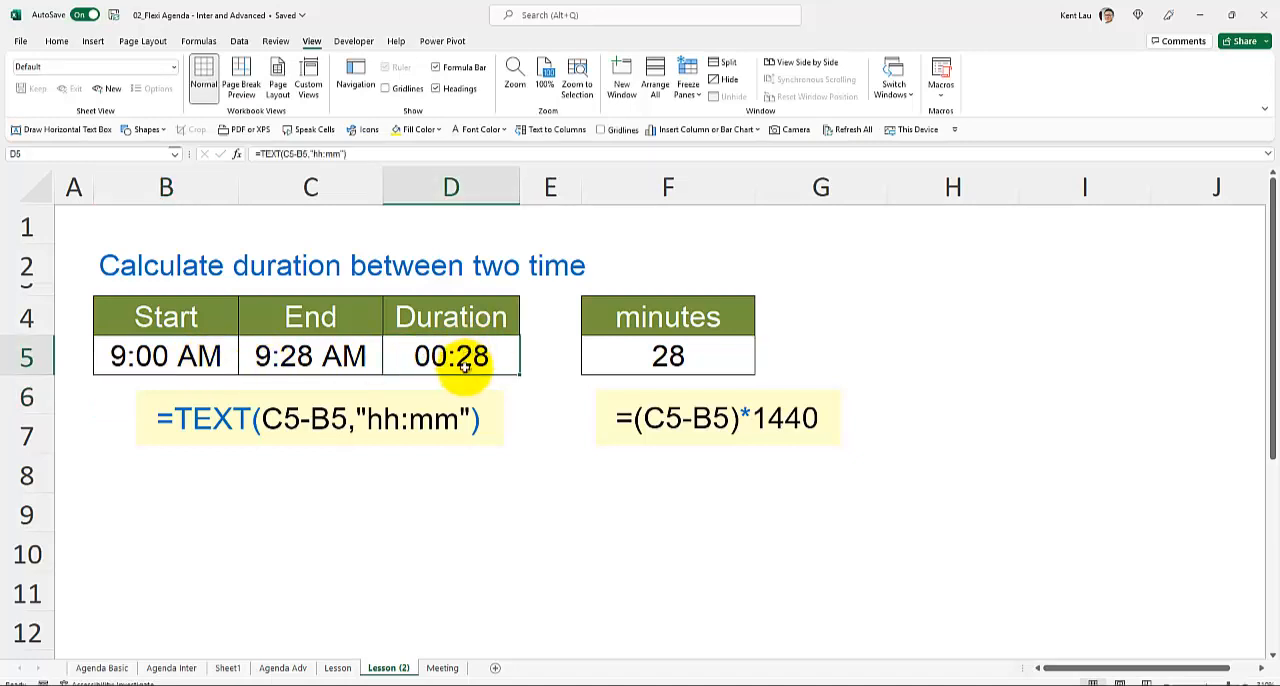
- Examine the minutes formula in F5, focusing on its 1440 multiplier
left_click(607, 356)
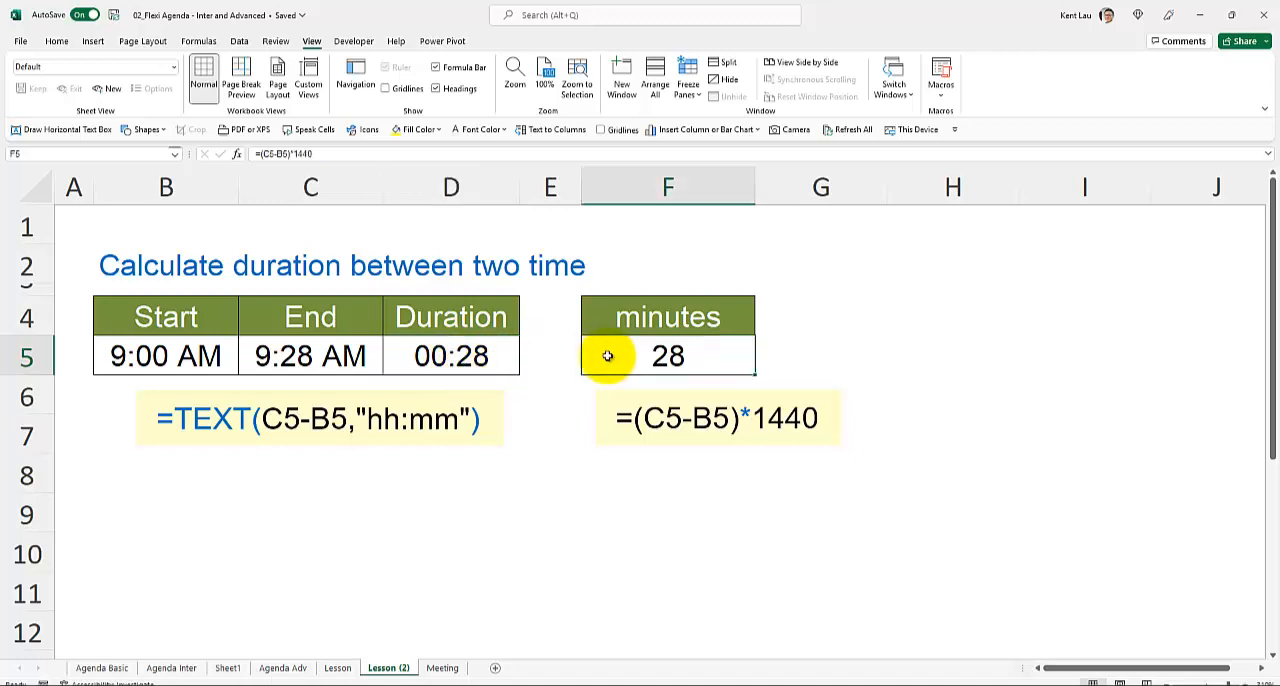
double_click(607, 356)
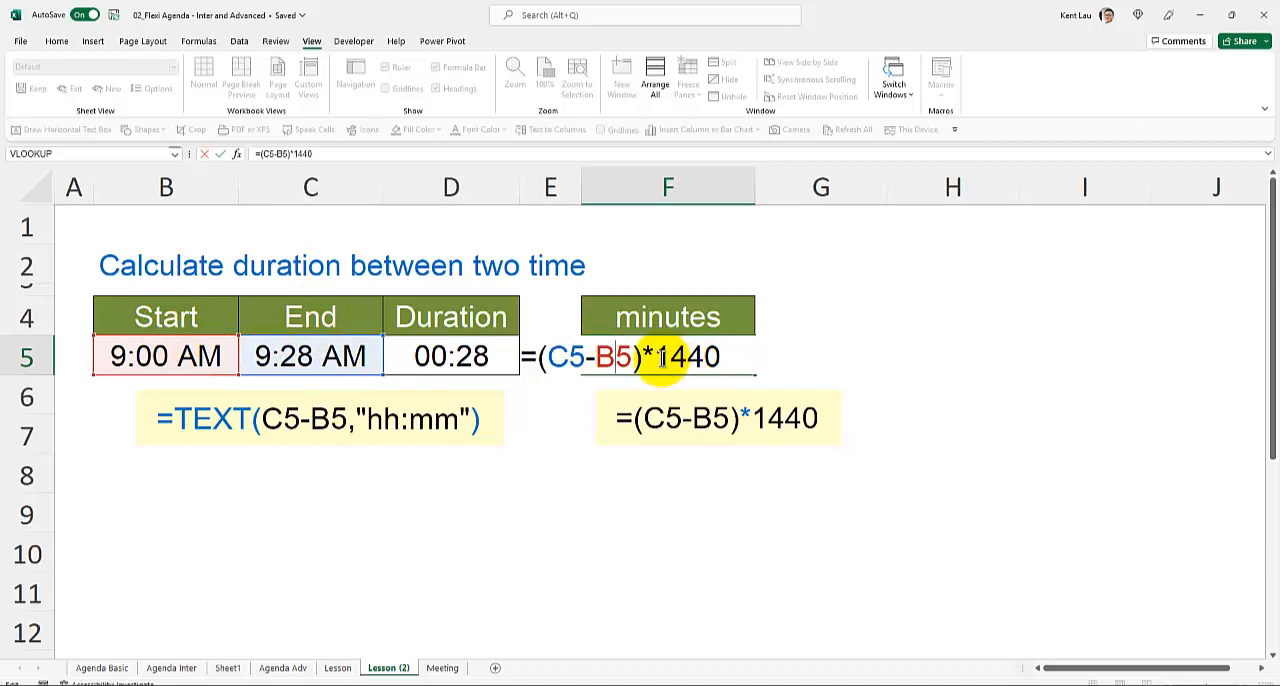
left_click_drag(655, 357, 761, 351)
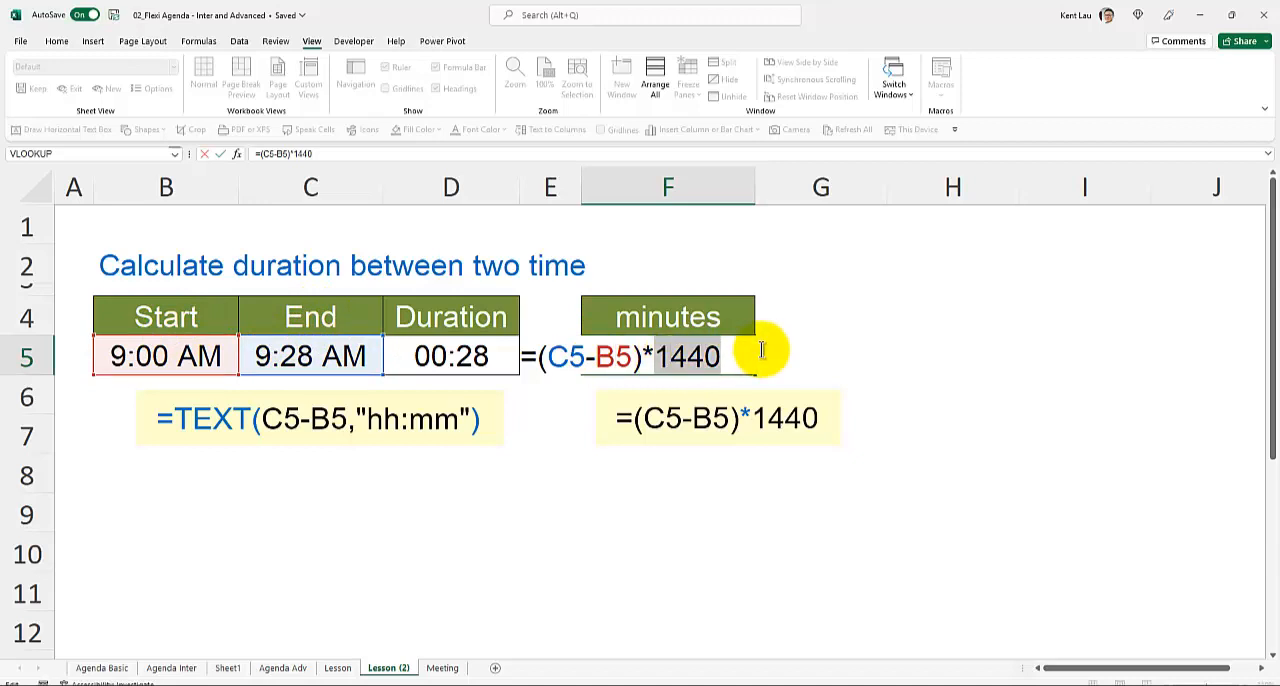
key("Return")
- Enter the formula =24*60 in H5 to work out the number of minutes in a day
left_click(906, 346)
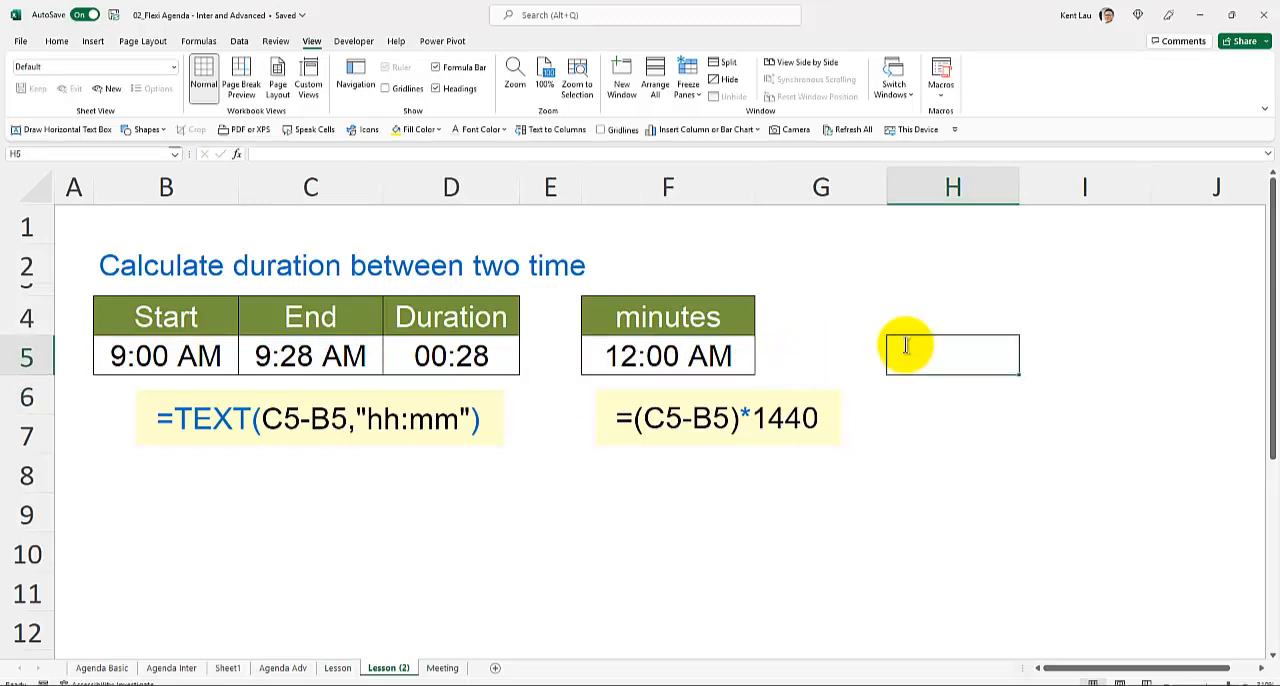
type("=24*")
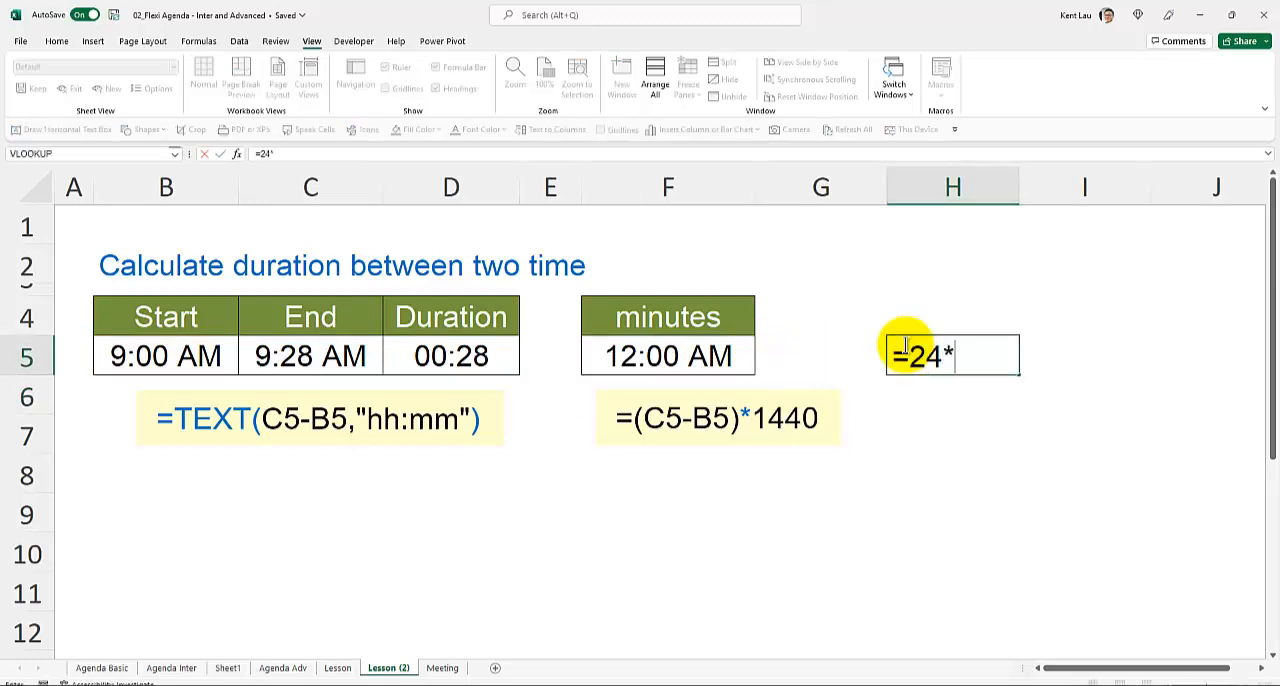
type("60")
type("*")
key("Return")
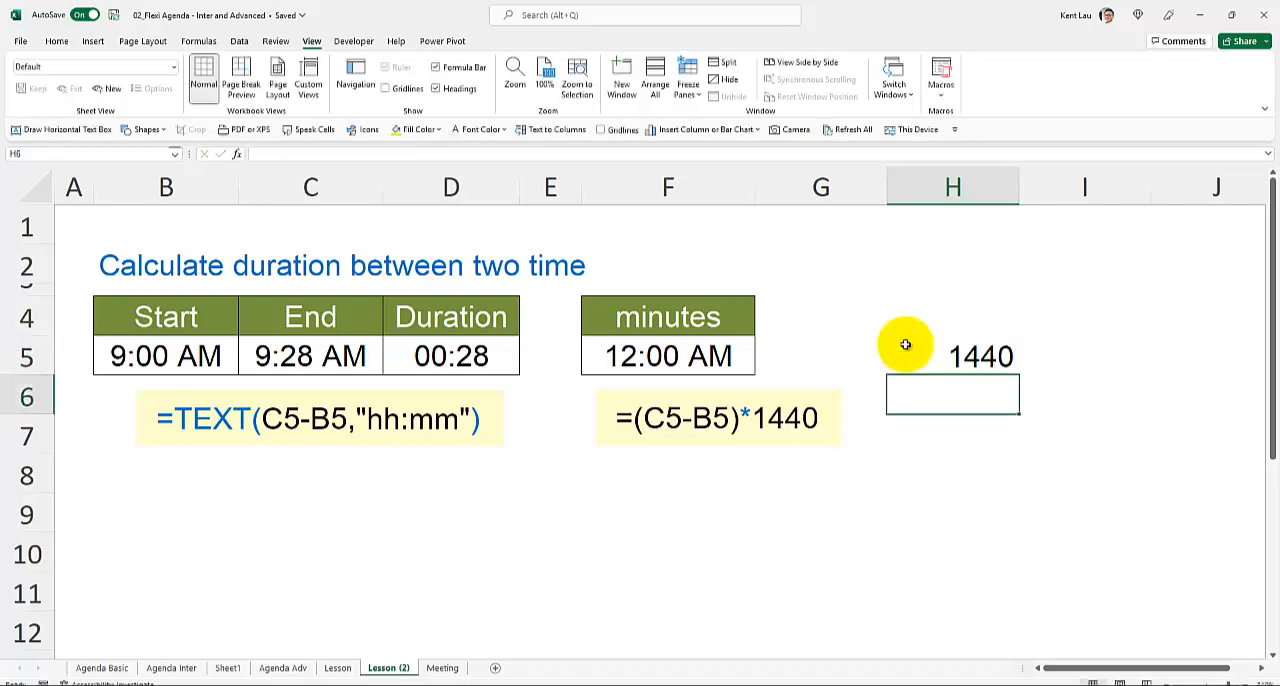
- Inspect the hours and minutes factors in the H5 formula without changing it
left_click(905, 346)
double_click(926, 358)
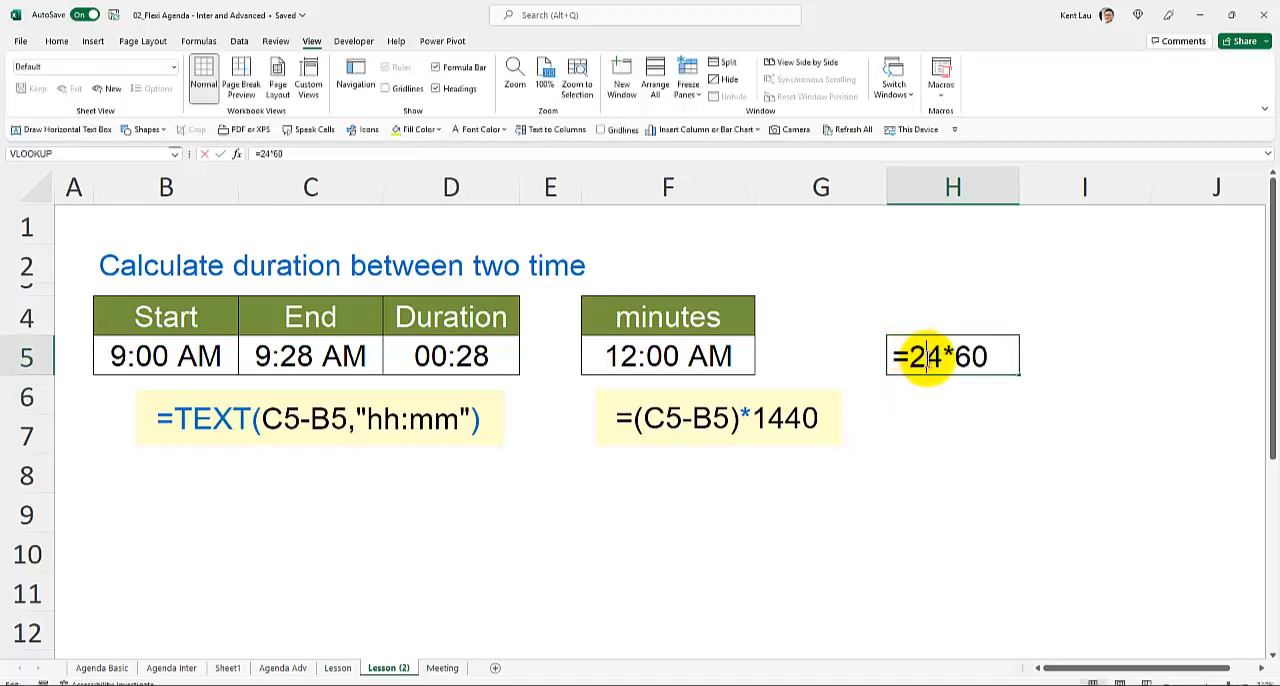
double_click(912, 358)
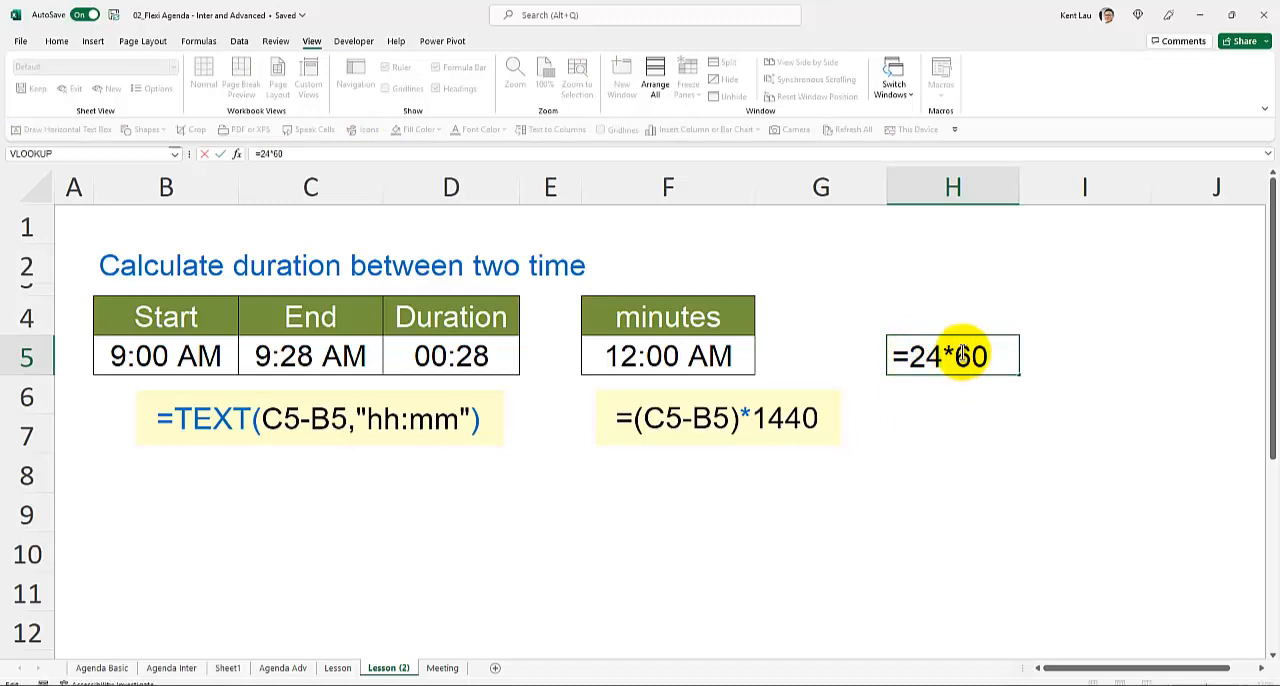
left_click_drag(956, 358, 1022, 357)
key("Return")
left_click(943, 356)
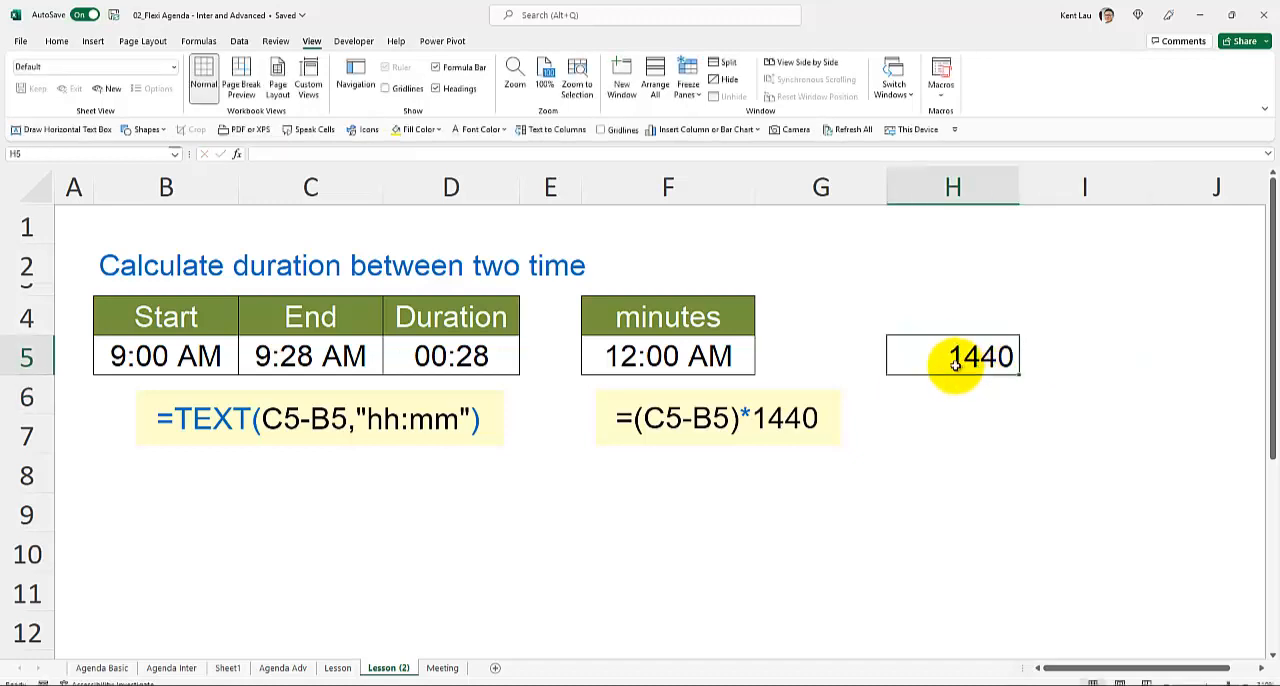
- Clear the calculation in H5 and set the minutes cell F5 to the General number format
key("Delete")
left_click(735, 358)
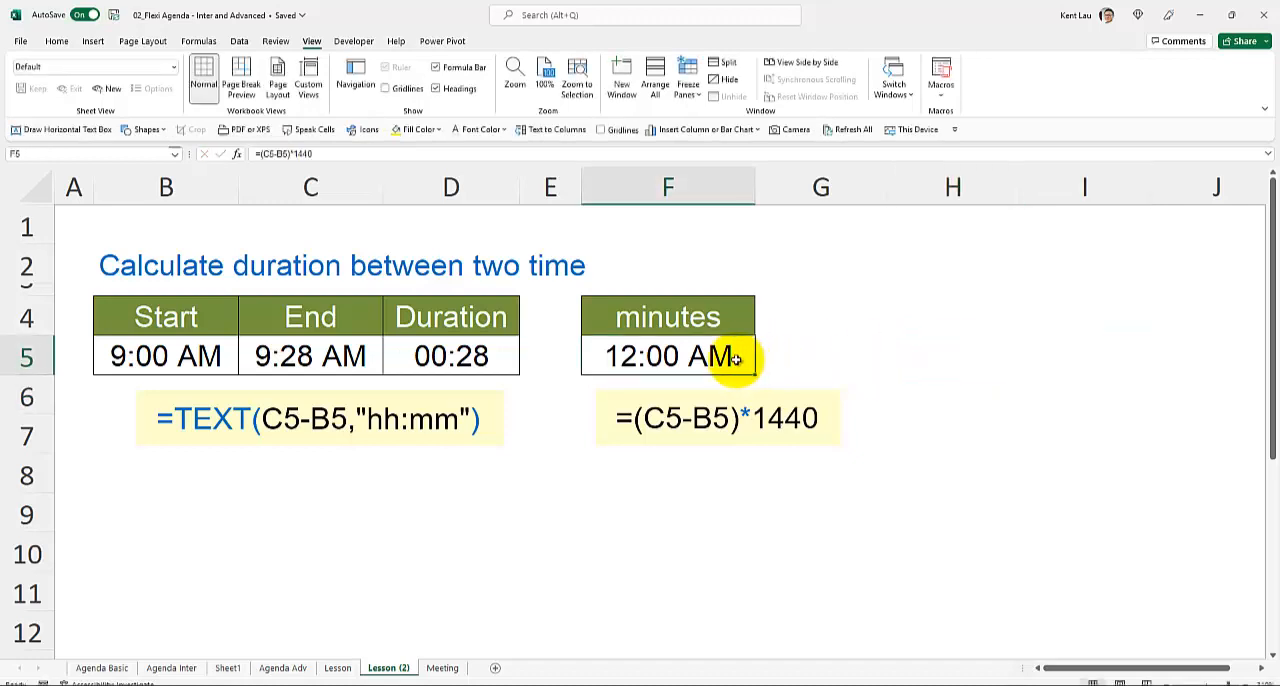
left_click(60, 42)
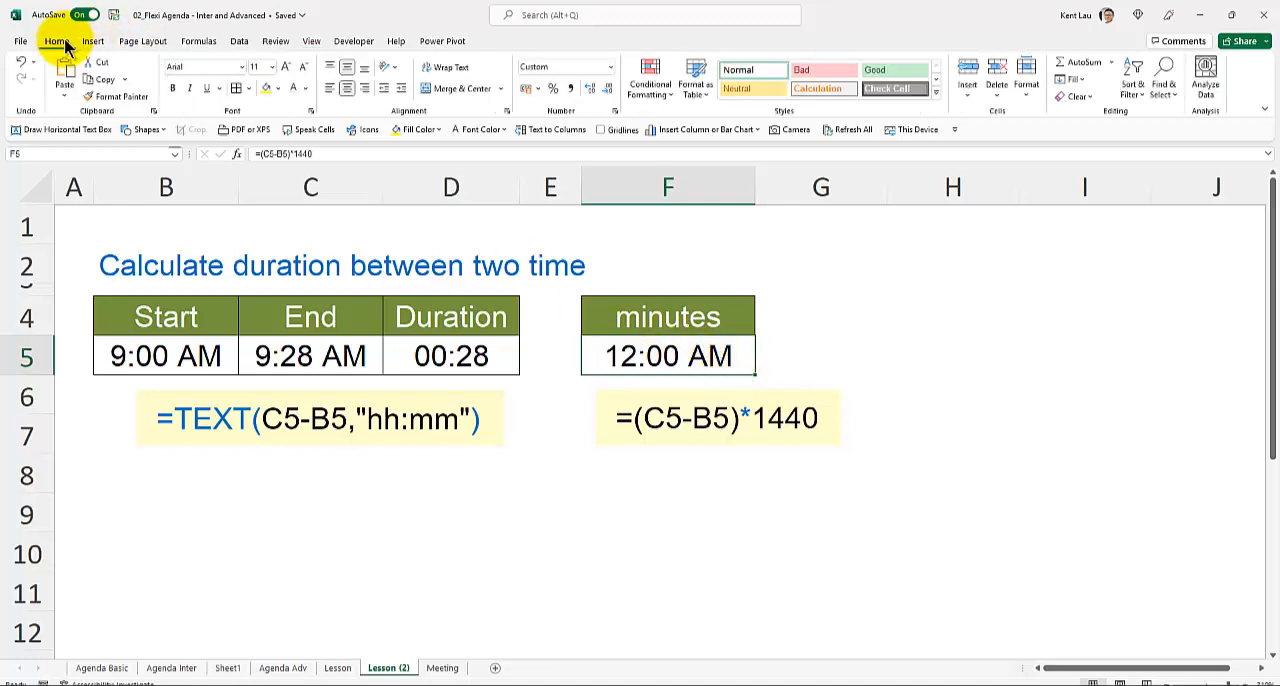
left_click(611, 70)
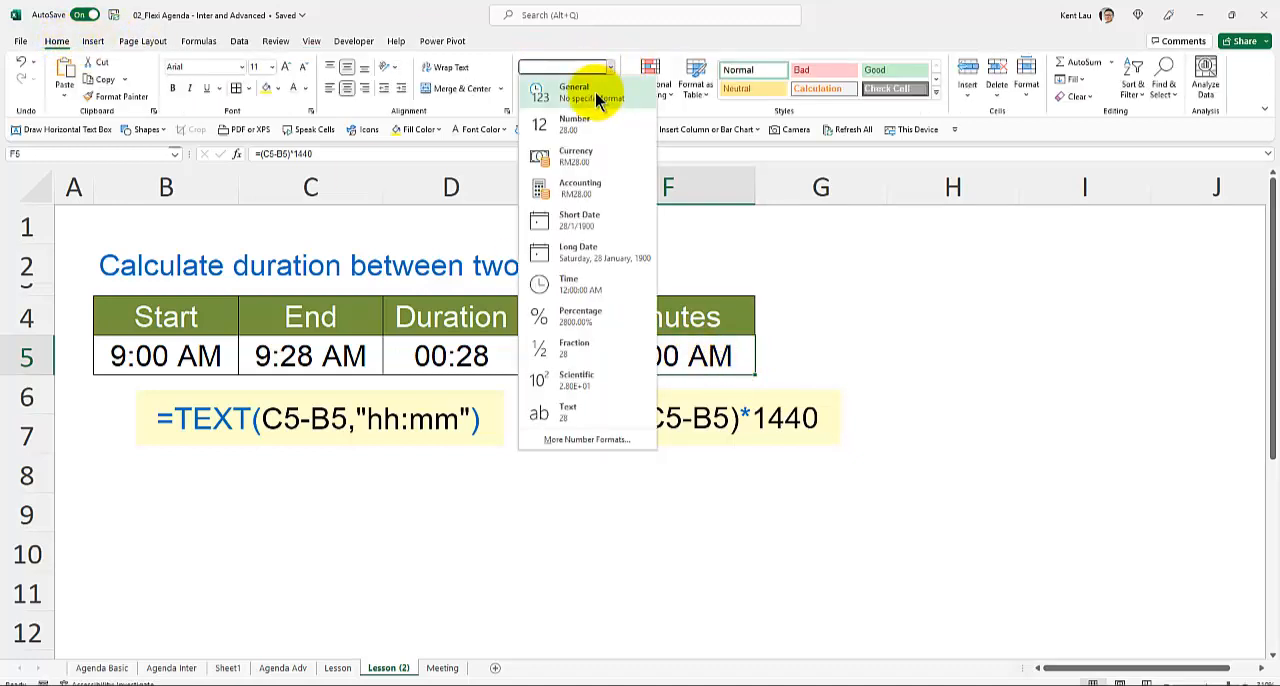
left_click(597, 96)
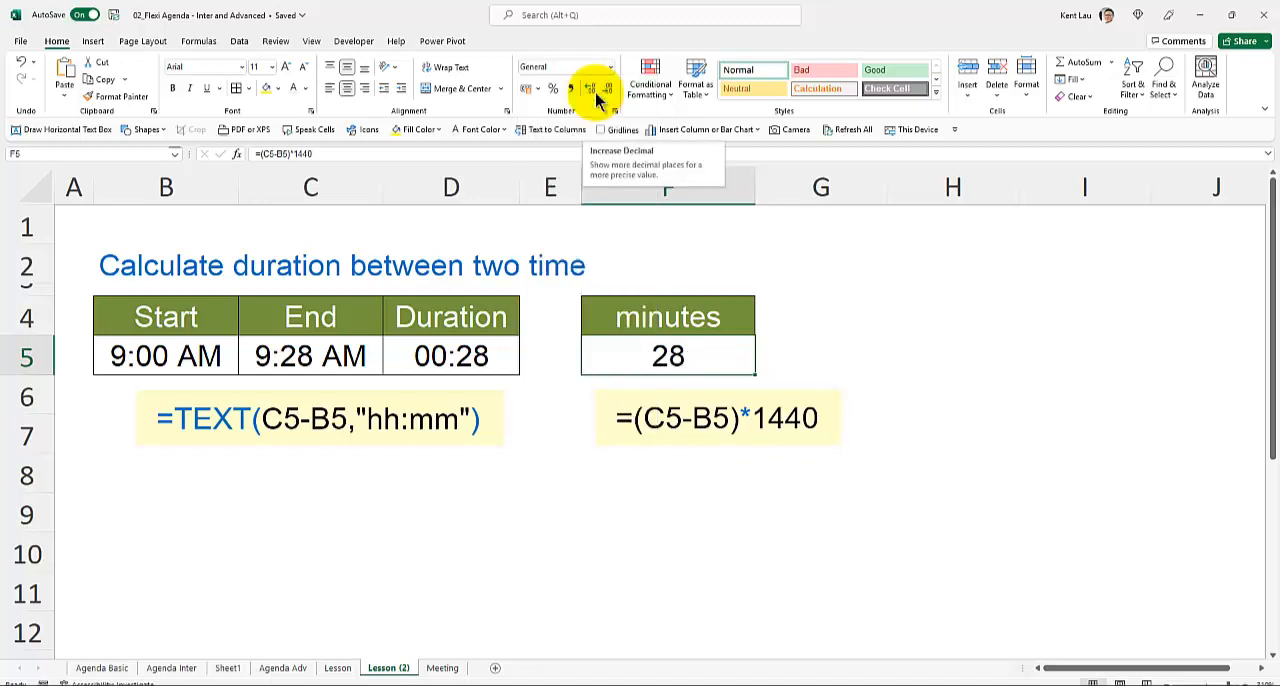
- Give the duration cell D5 the custom number format h:mm, without the AM/PM part
left_click(453, 357)
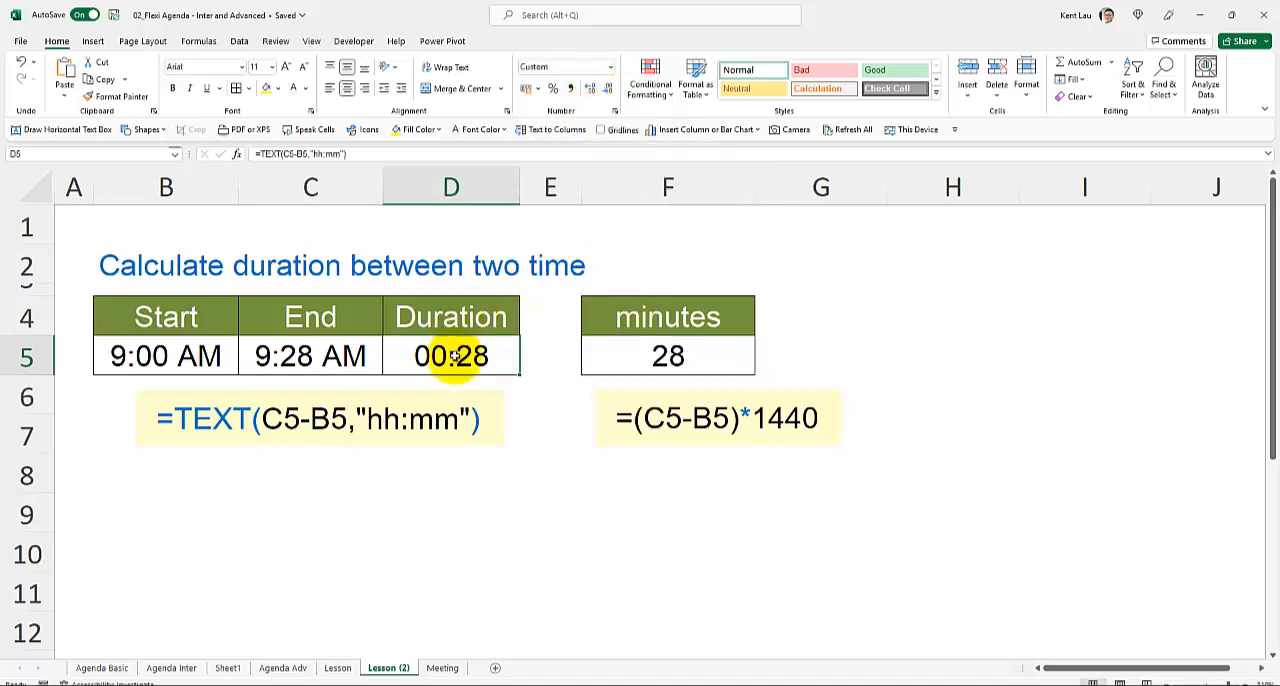
left_click(614, 111)
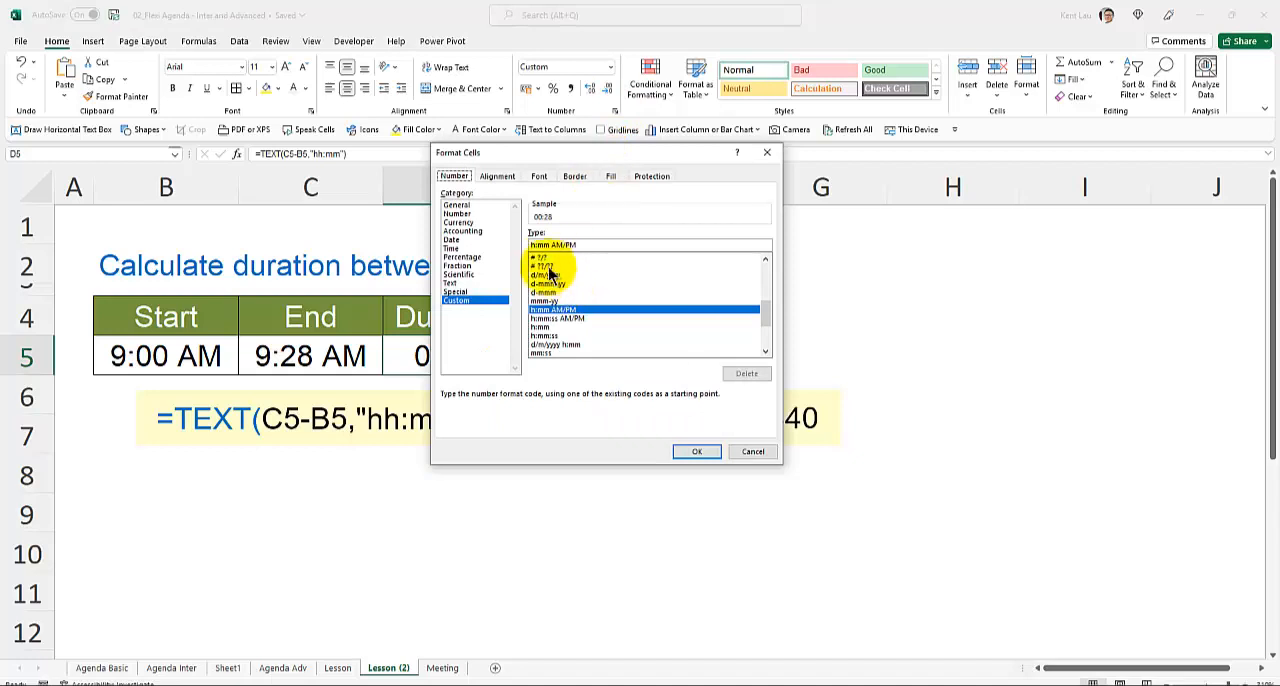
left_click_drag(558, 244, 697, 242)
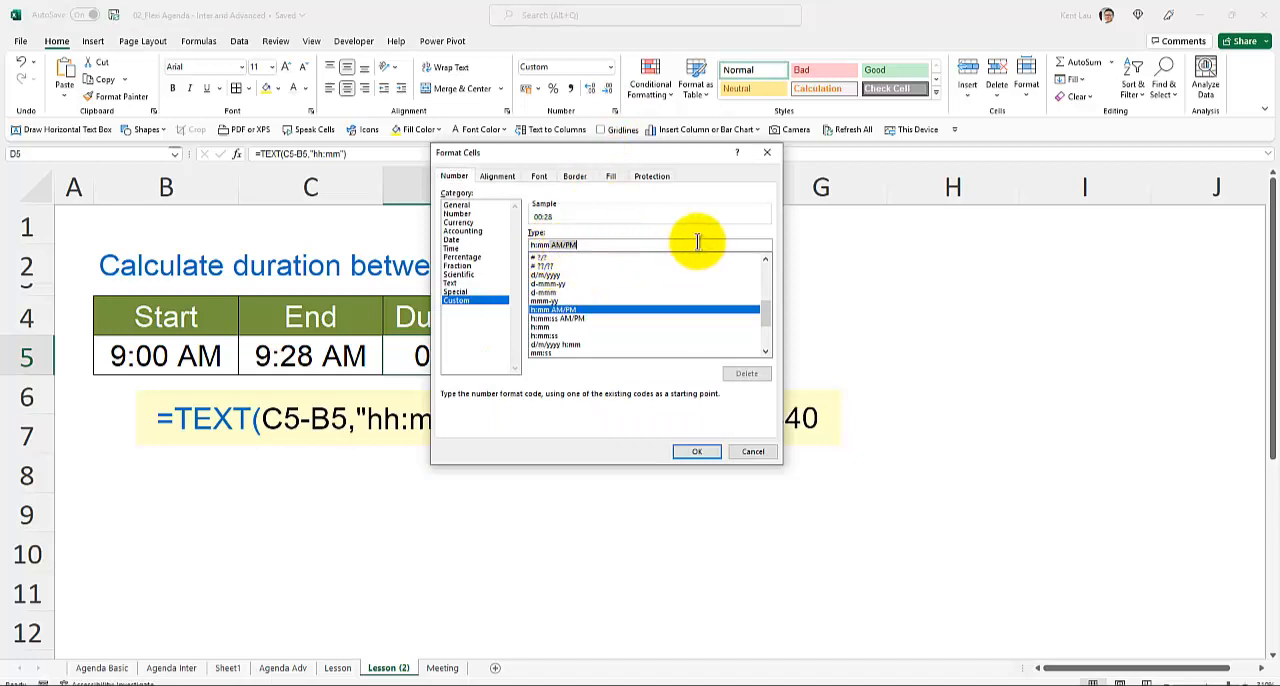
key("BackSpace")
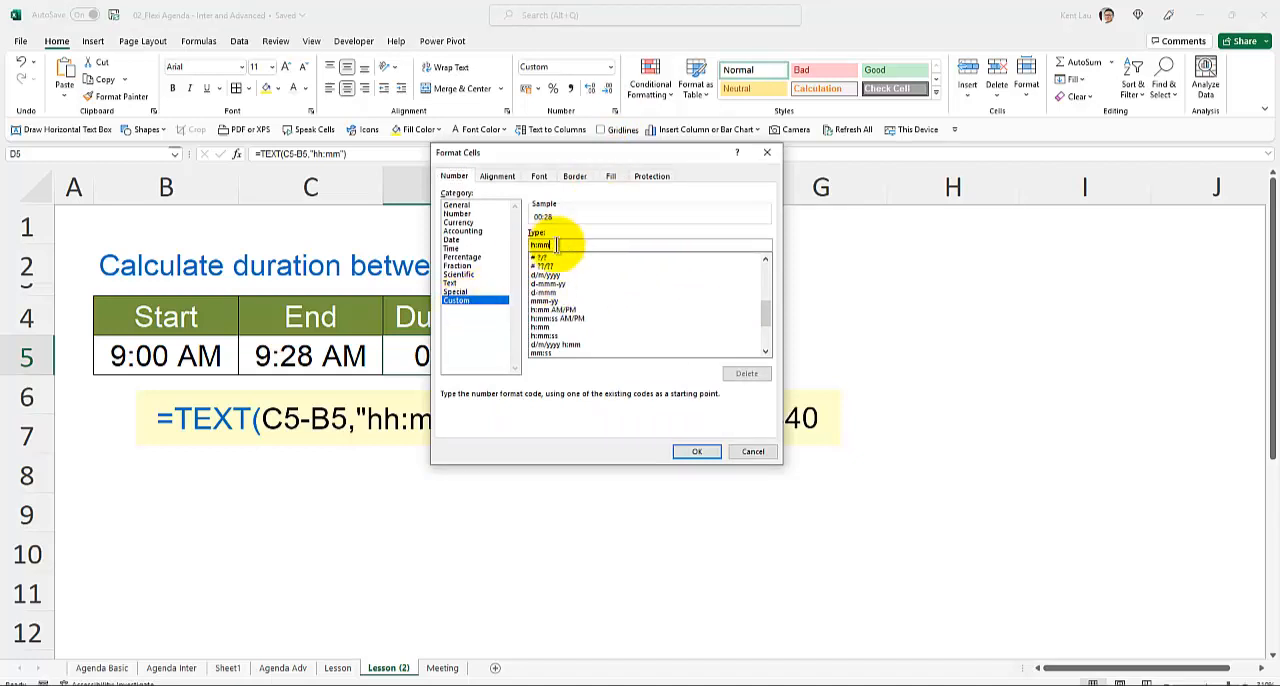
left_click(700, 451)
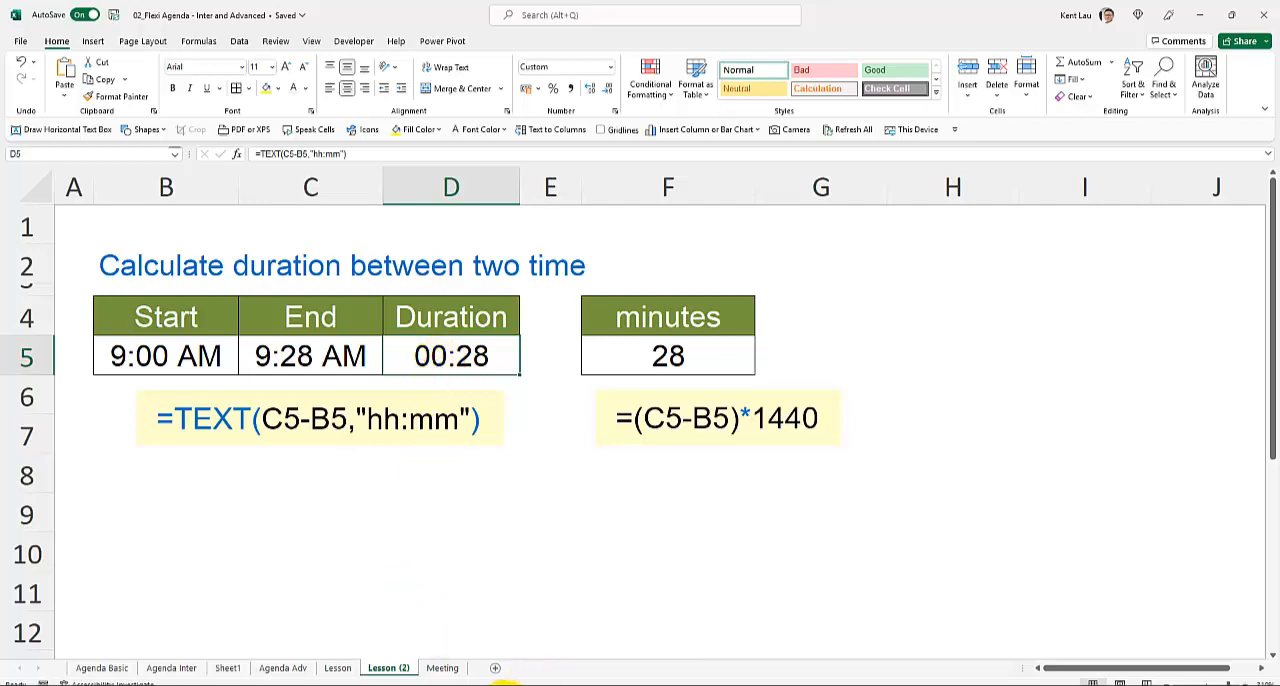
- Switch to the Excel formulas guide in PowerPoint and look through all its slides in Slide Sorter view
left_click(505, 682)
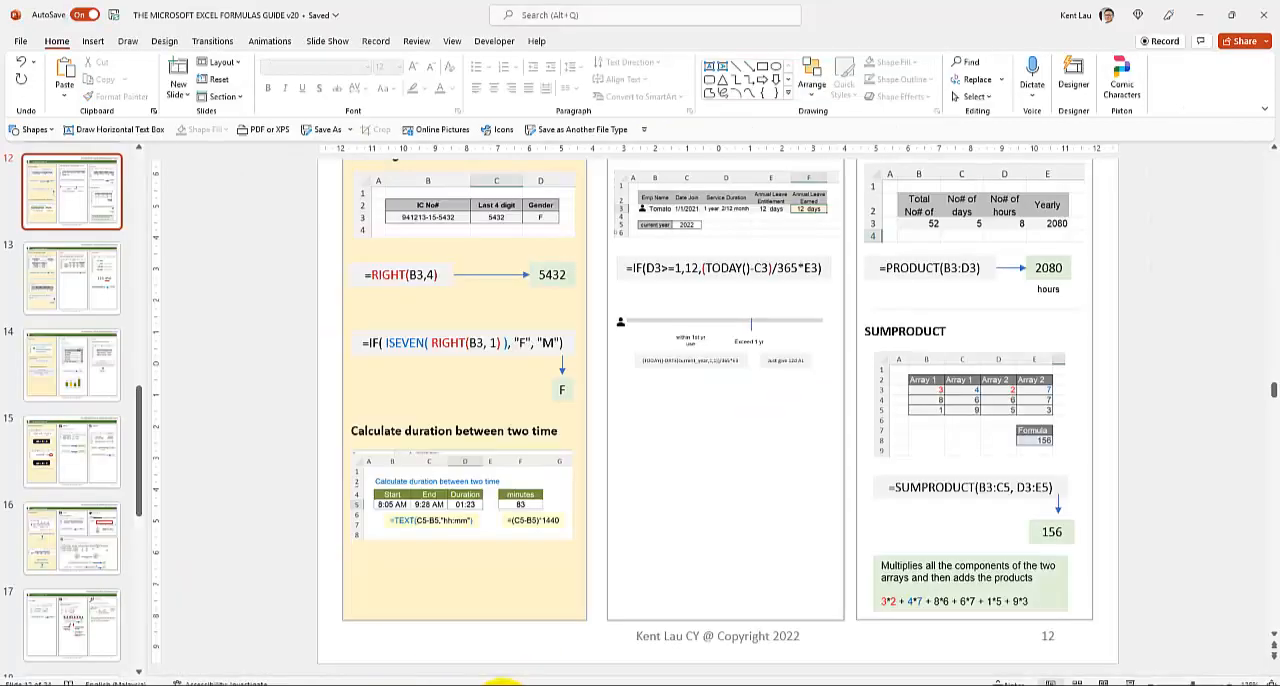
left_click(1076, 681)
scroll(502, 472, "up", 5)
left_click(171, 343)
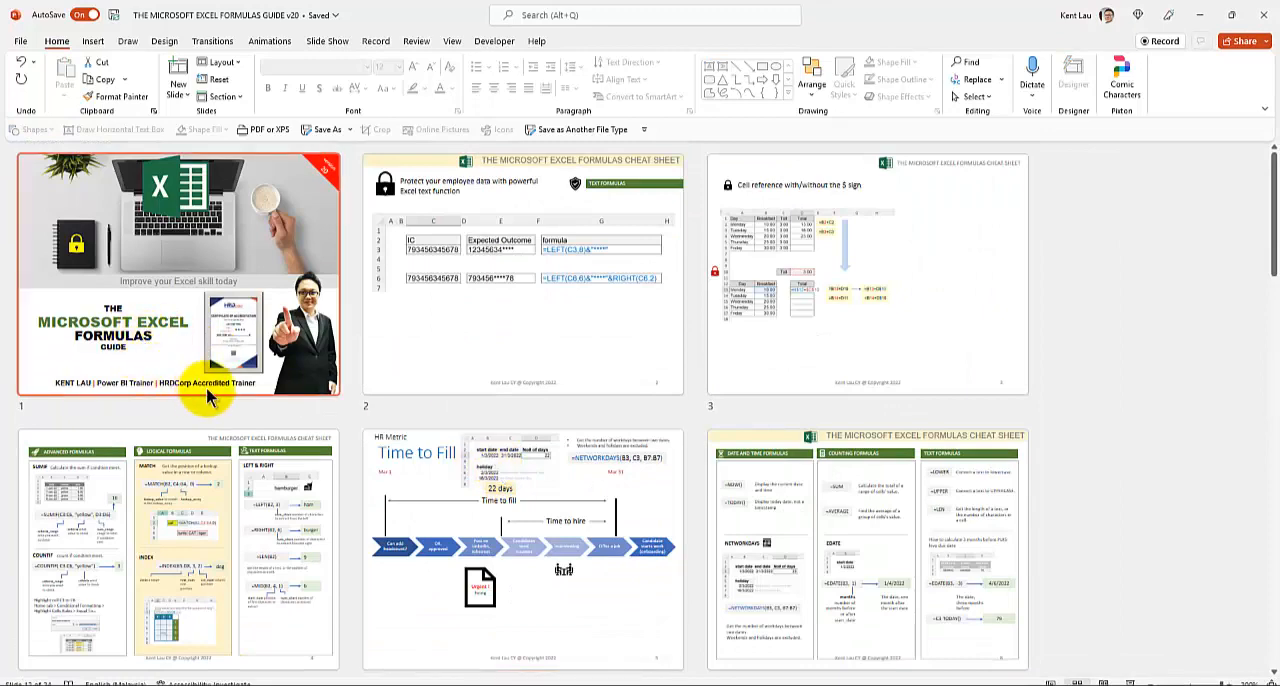
scroll(206, 393, "down", 10)
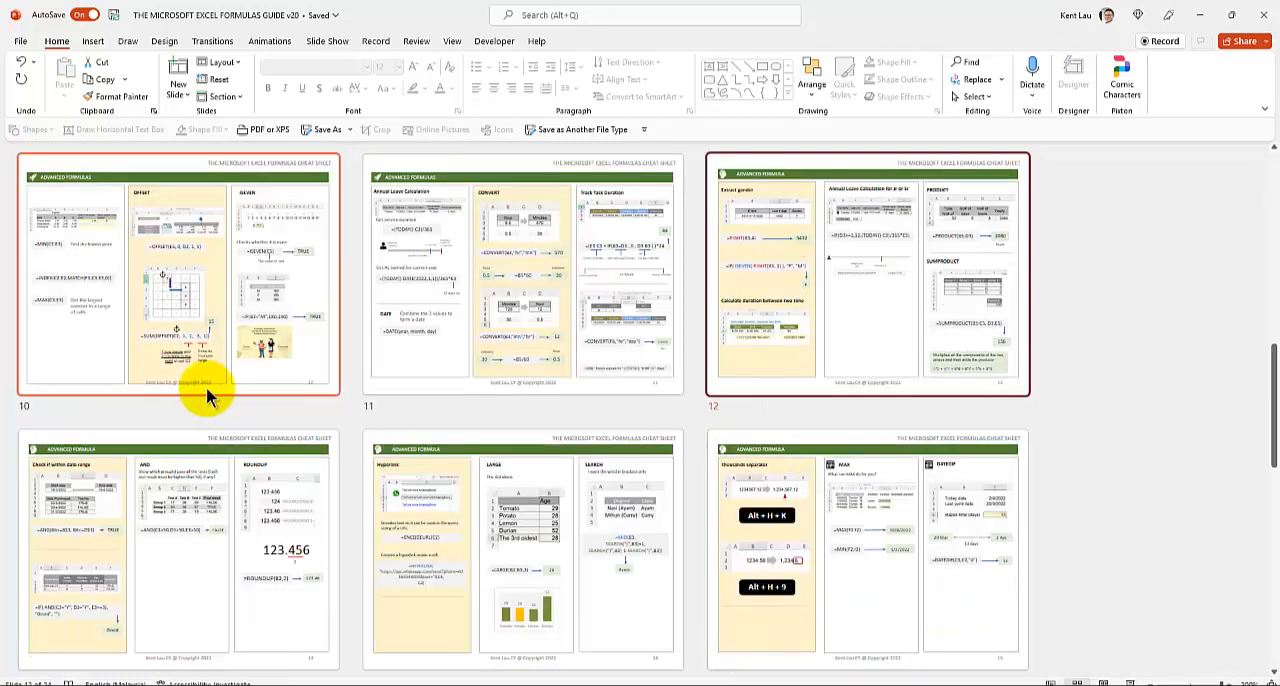
scroll(206, 395, "down", 3)
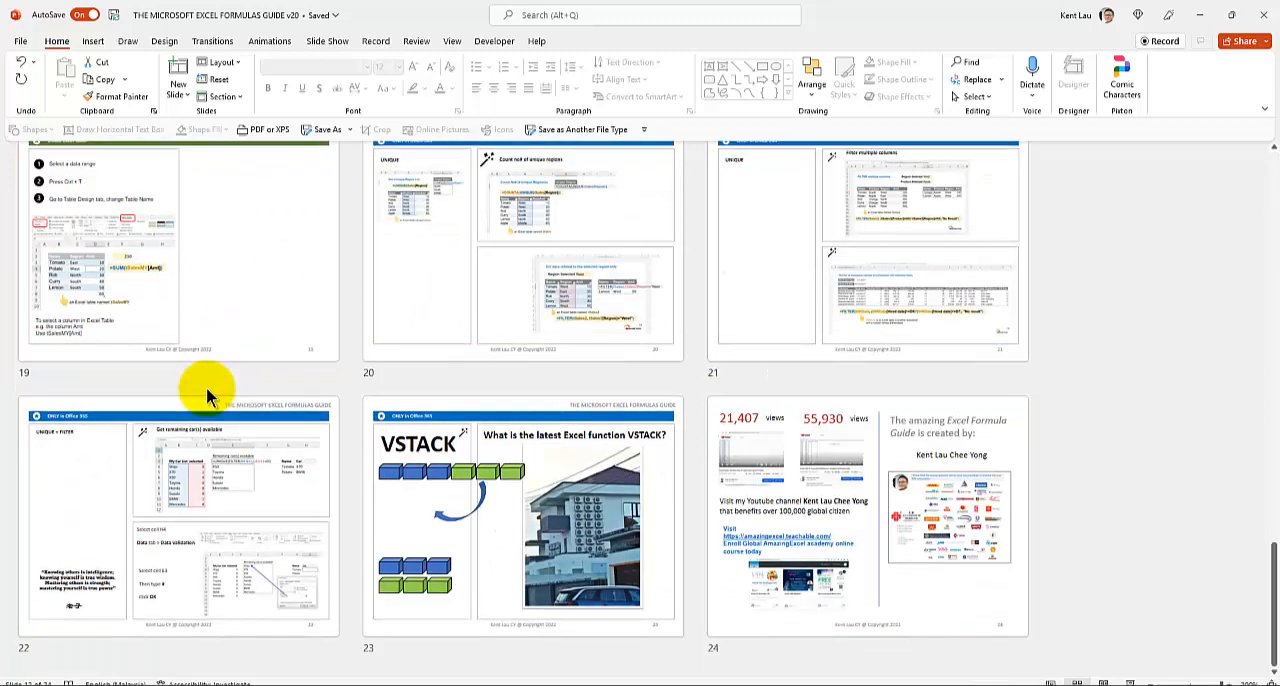
scroll(206, 395, "up", 8)
scroll(206, 393, "up", 4)
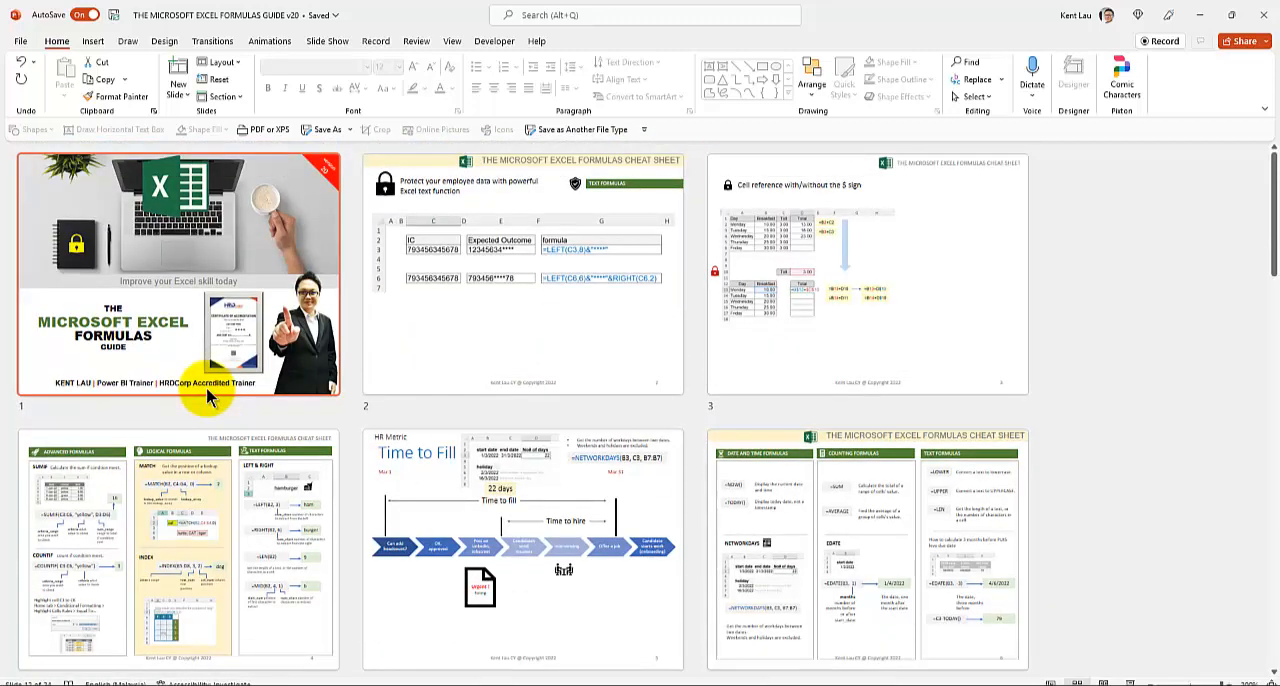
- Bring up the AX Excel Shortcut_List 2022 PDF in Acrobat Reader and read through both pages to the course link
mouse_move(345, 684)
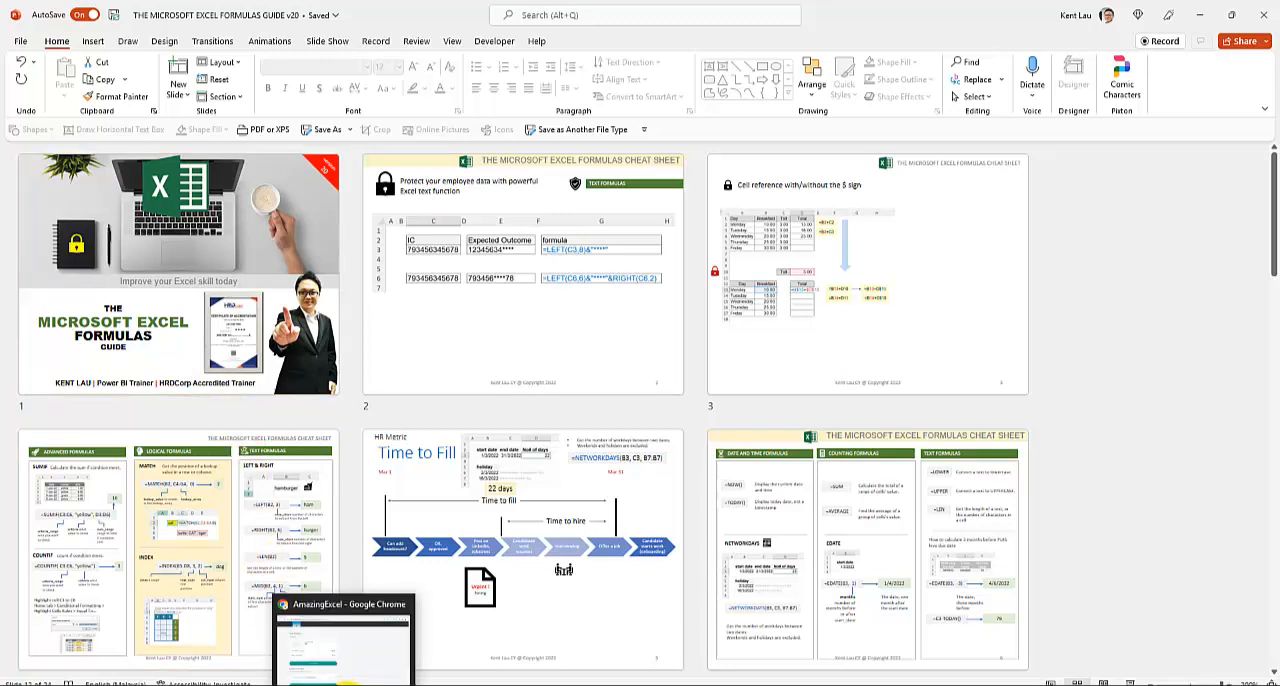
left_click(345, 684)
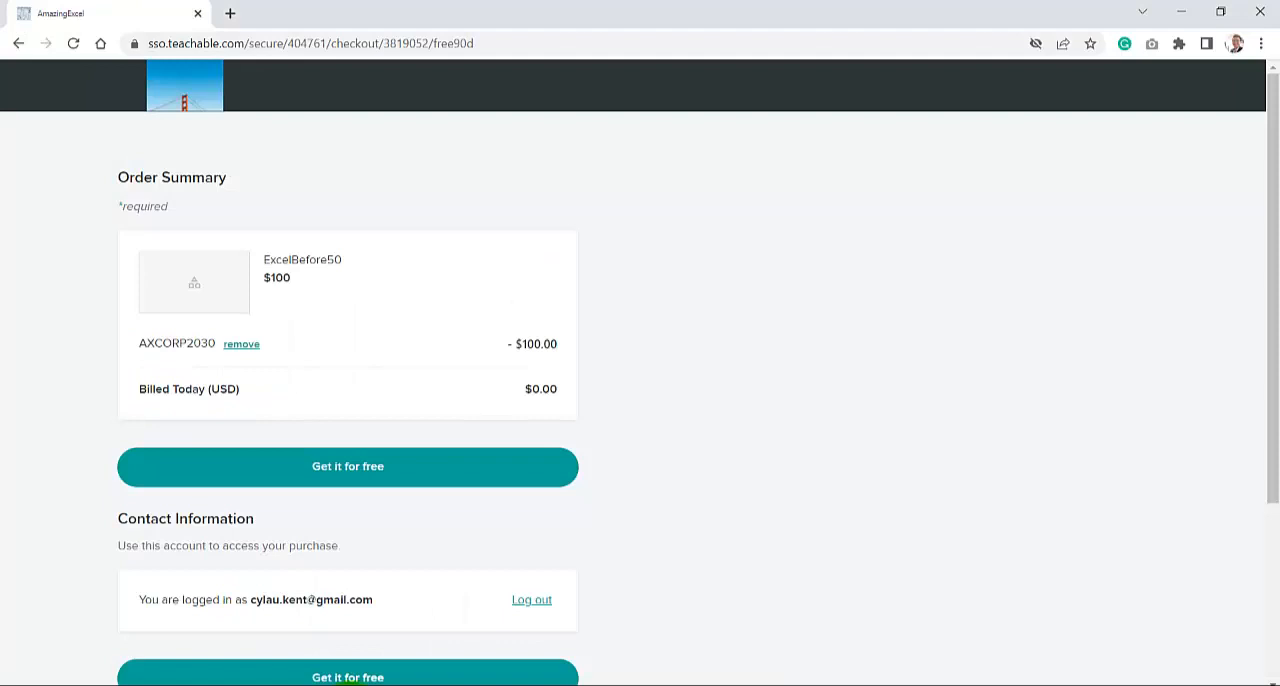
left_click(428, 684)
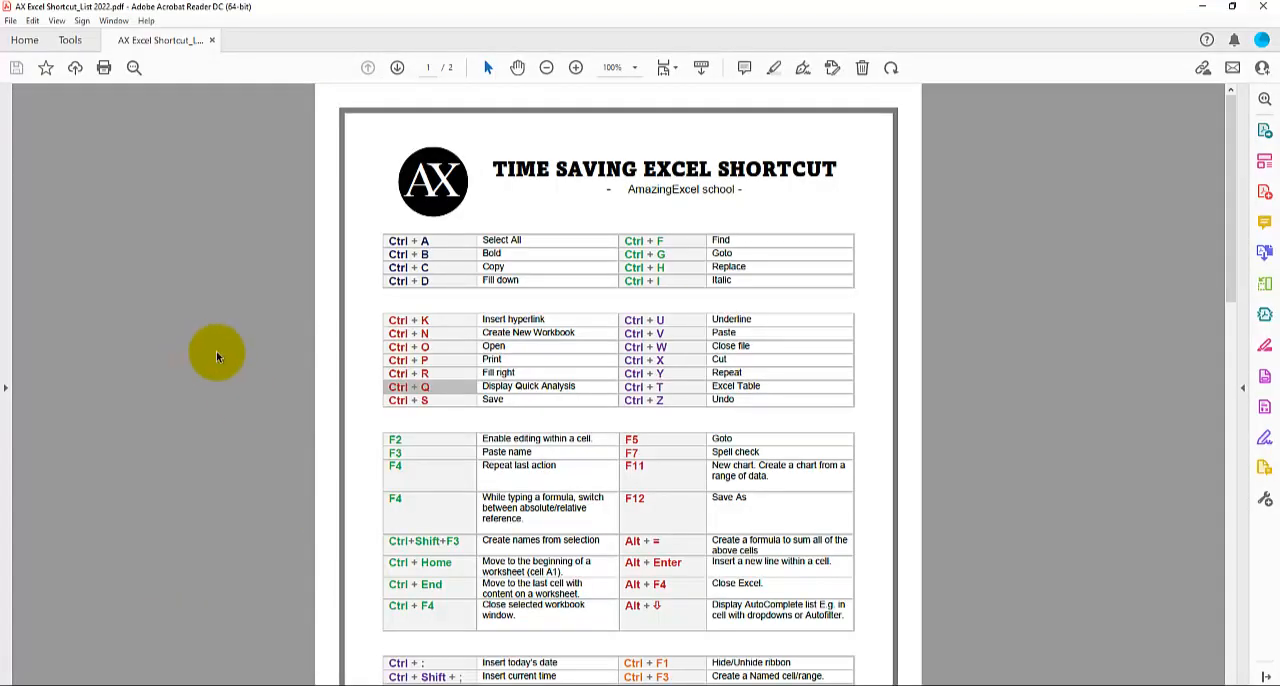
scroll(545, 195, "down", 10)
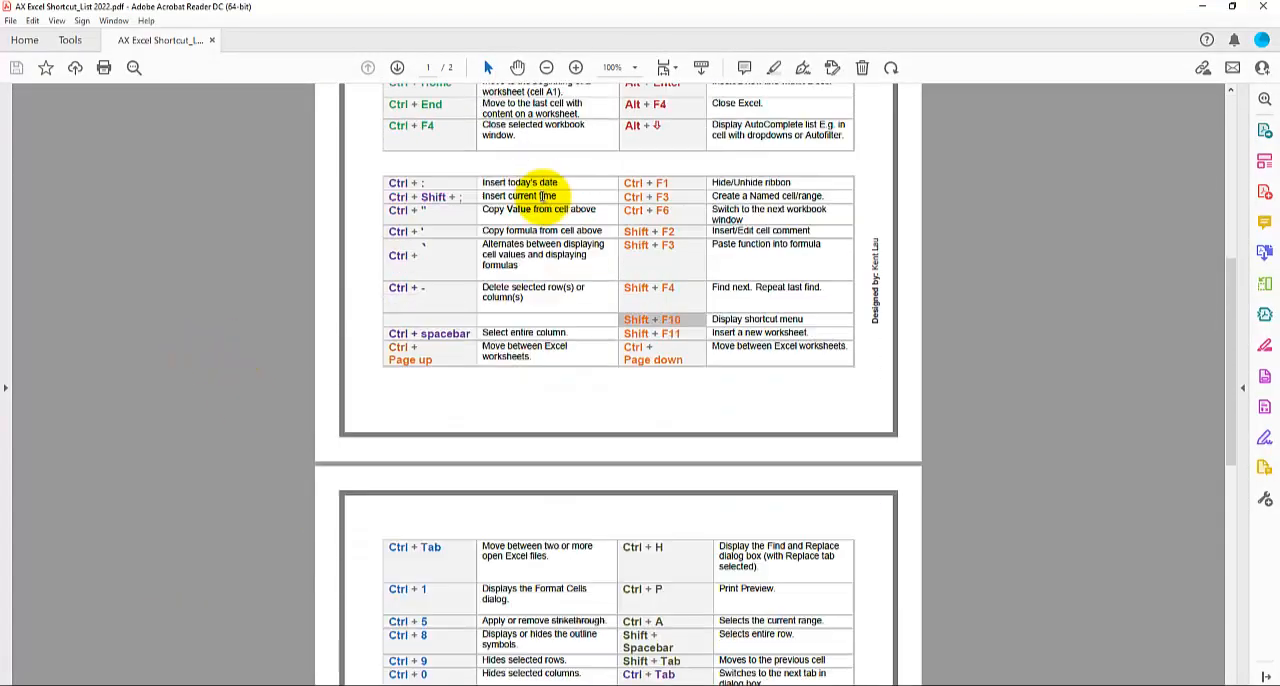
scroll(545, 195, "down", 13)
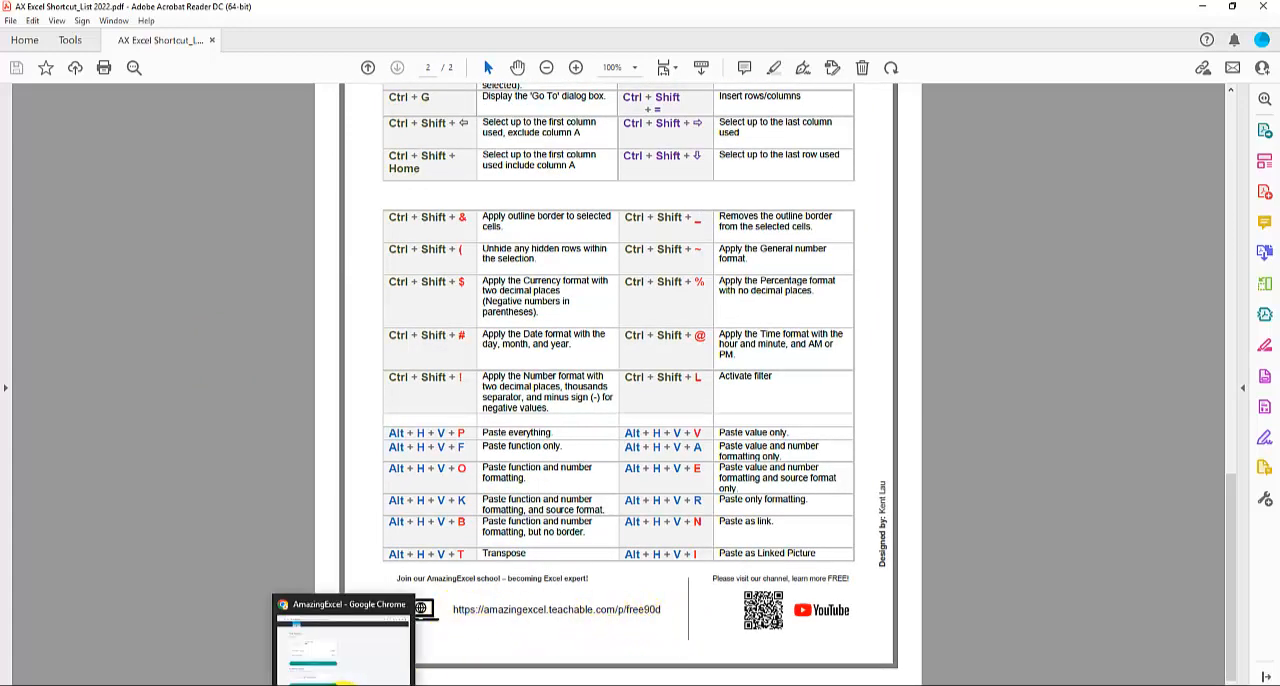
- In Chrome, copy and remove the coupon code on the ExcelBefore50 order, and apply AXCORP2030 again as the coupon
left_click(340, 683)
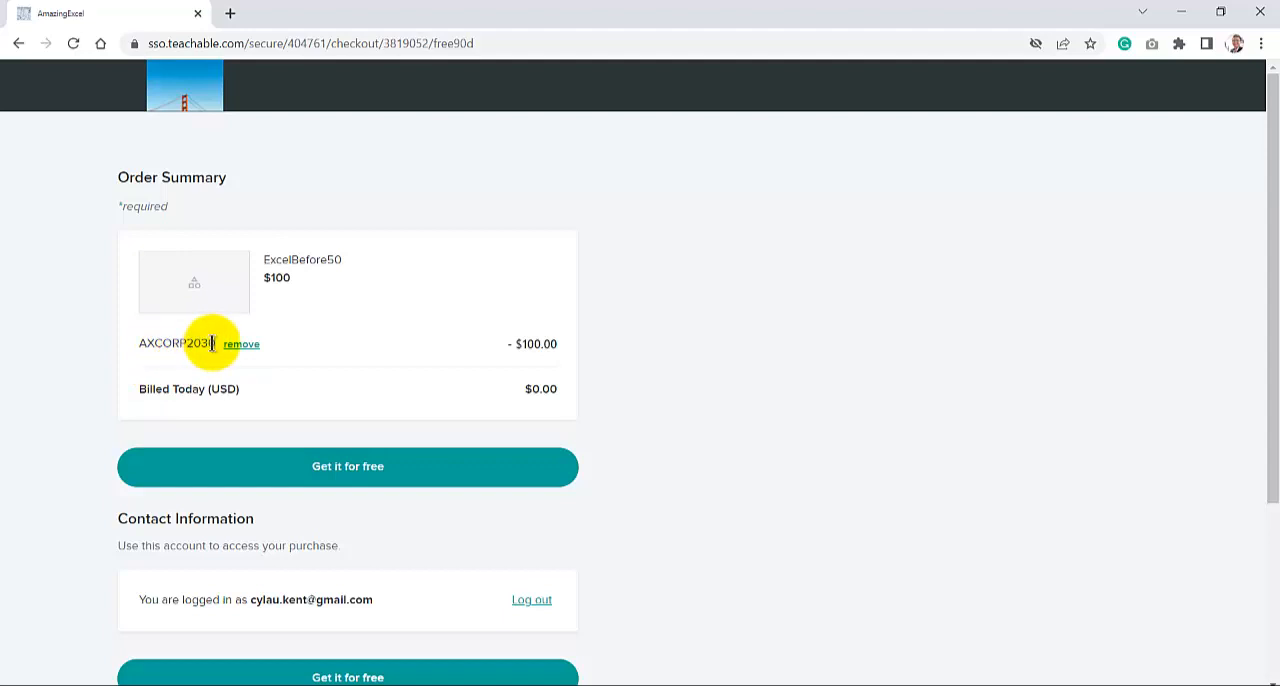
left_click_drag(212, 343, 143, 343)
key("ctrl+c")
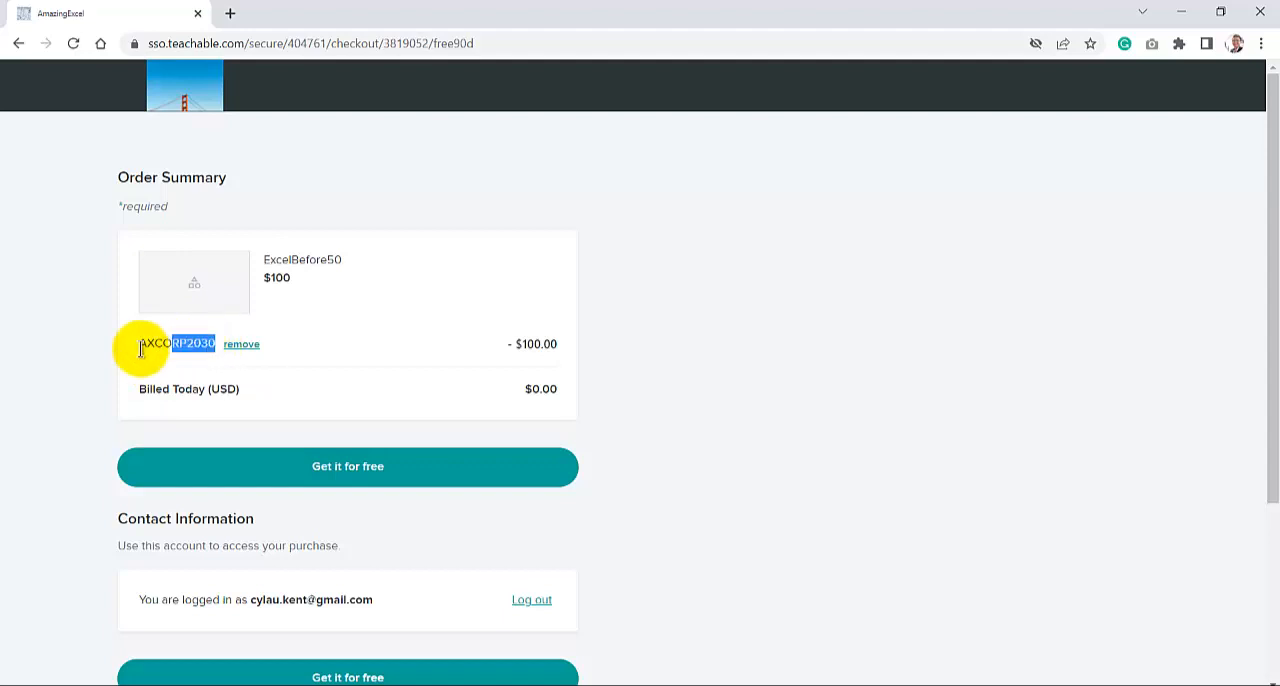
left_click(246, 348)
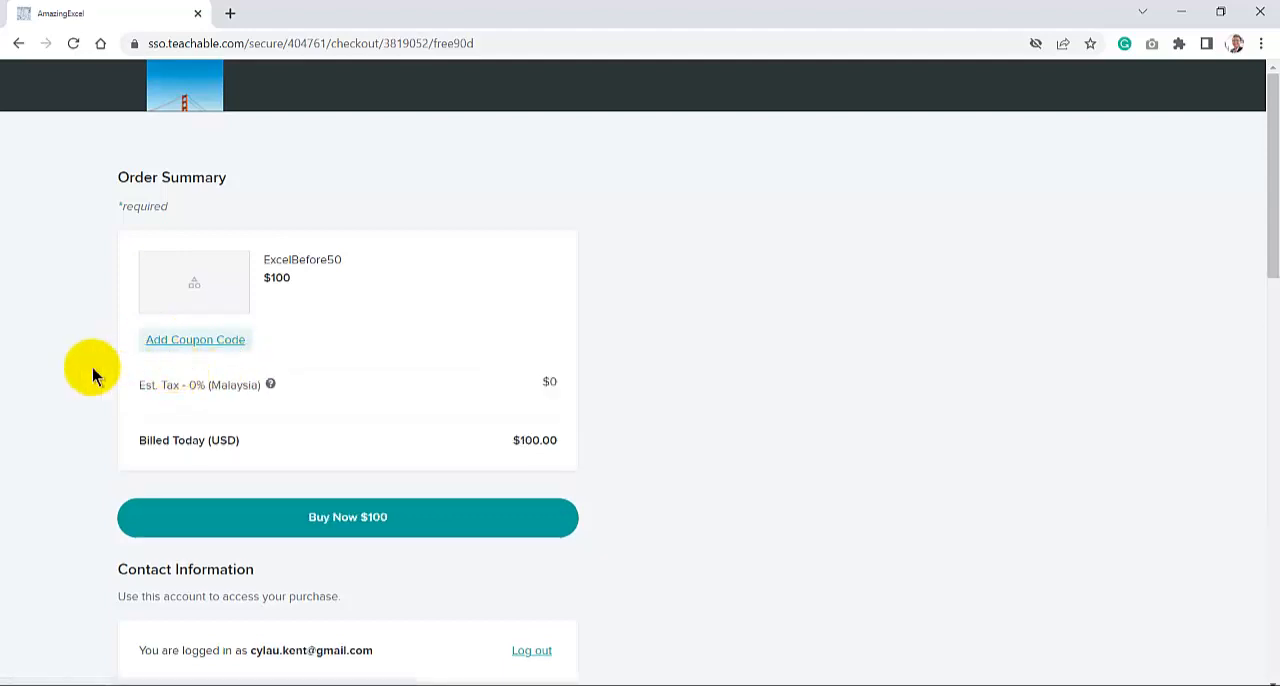
left_click(190, 339)
key("ctrl+v")
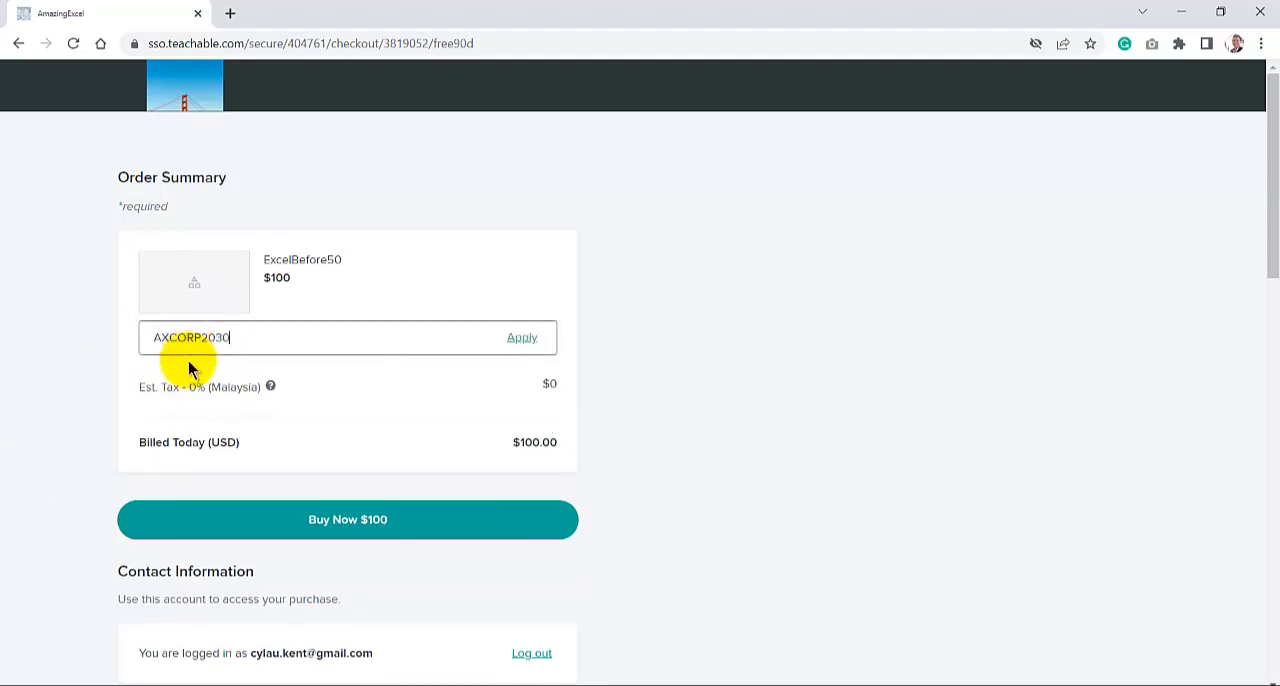
left_click(522, 337)
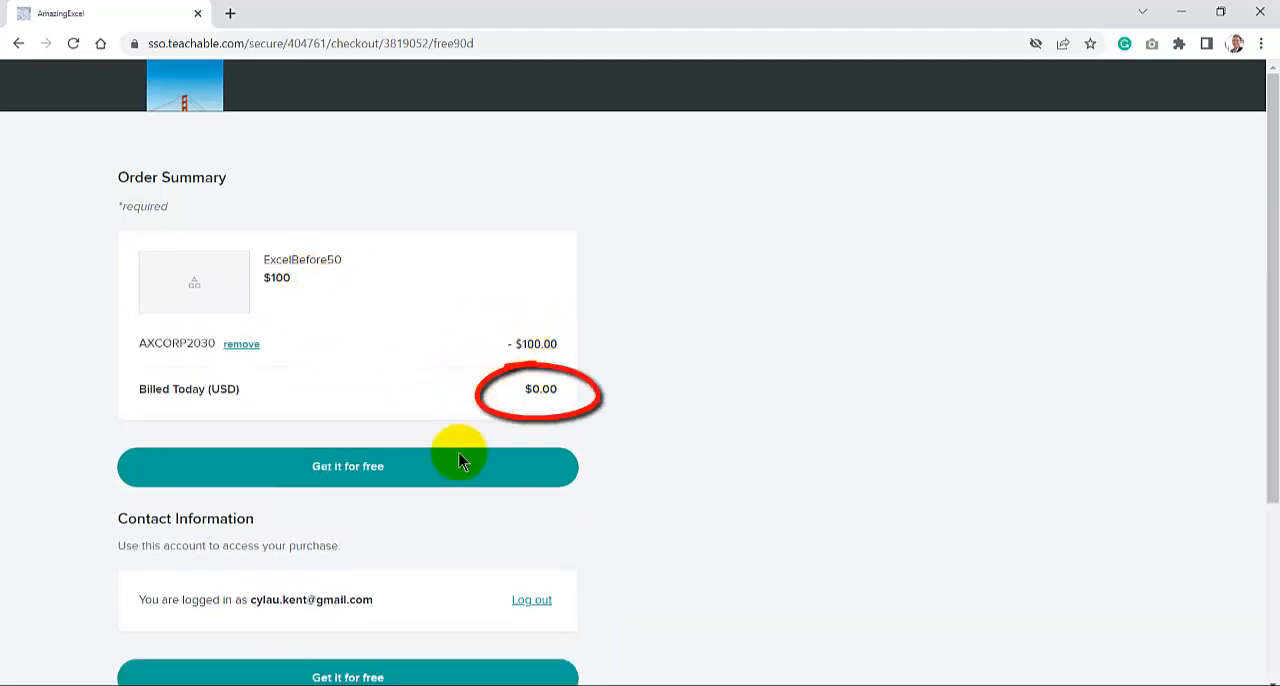